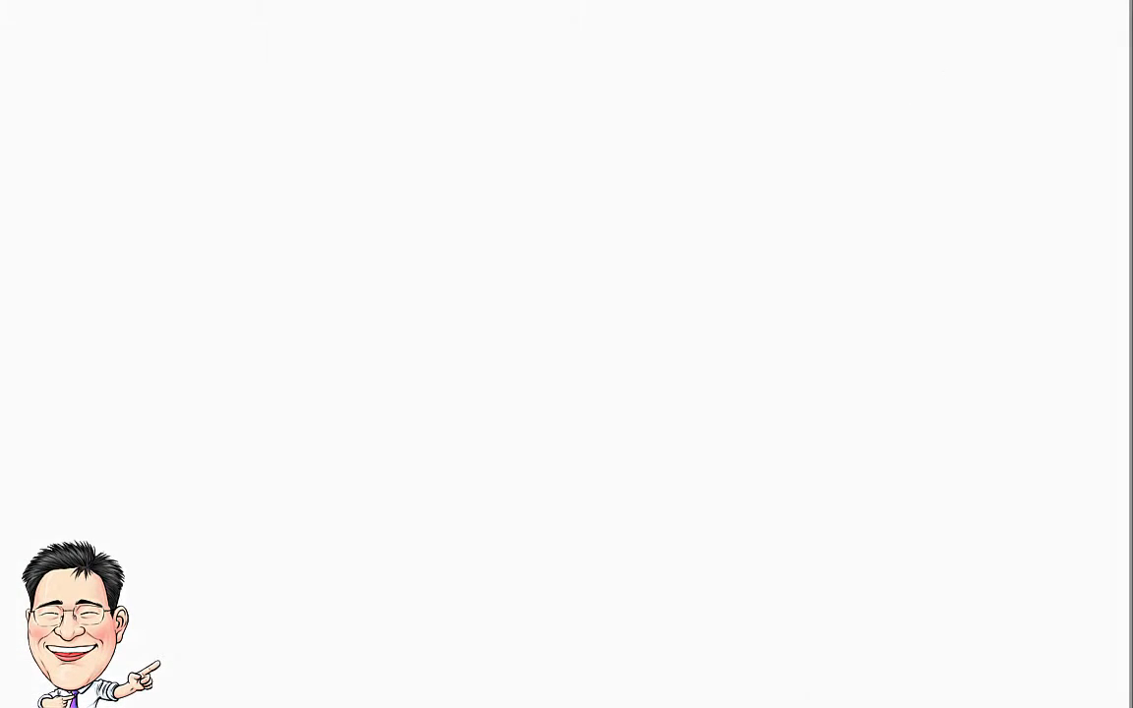
- Open the part 01_dimension from the 02_Sketch folder and edit the definition of its 01_DIMENSION sketch
key("alt+Tab")
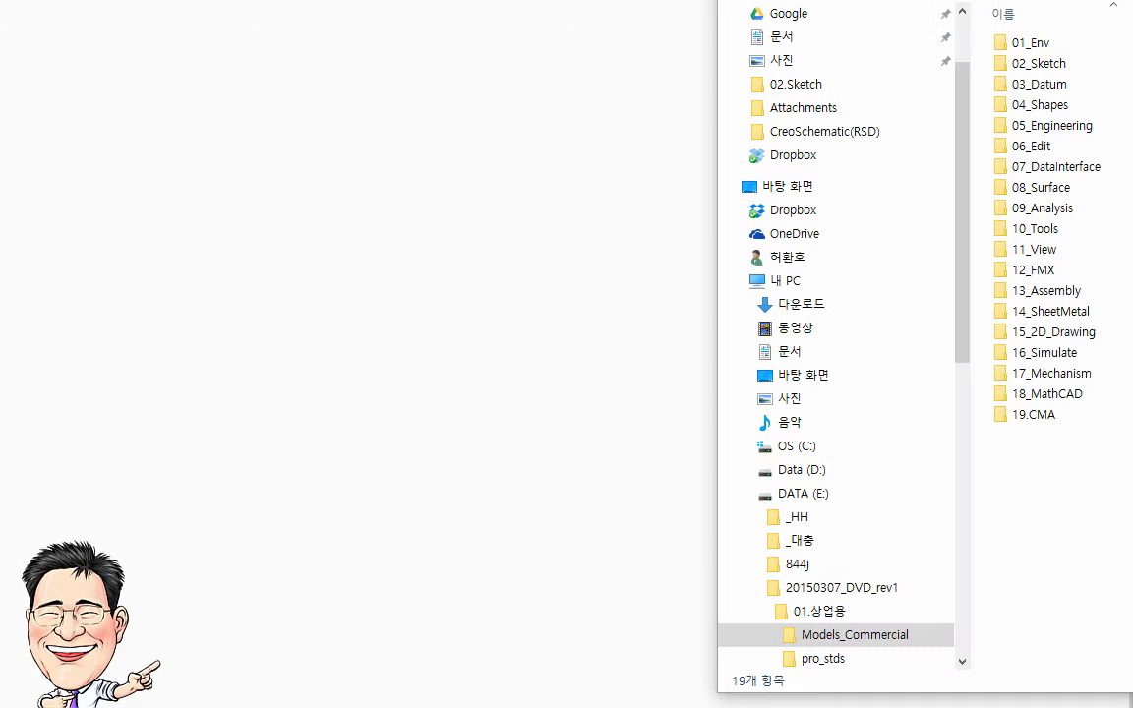
double_click(1038, 63)
mouse_move(1042, 63)
left_mouse_down()
mouse_move(157, 280)
mouse_move(152, 295)
left_mouse_up()
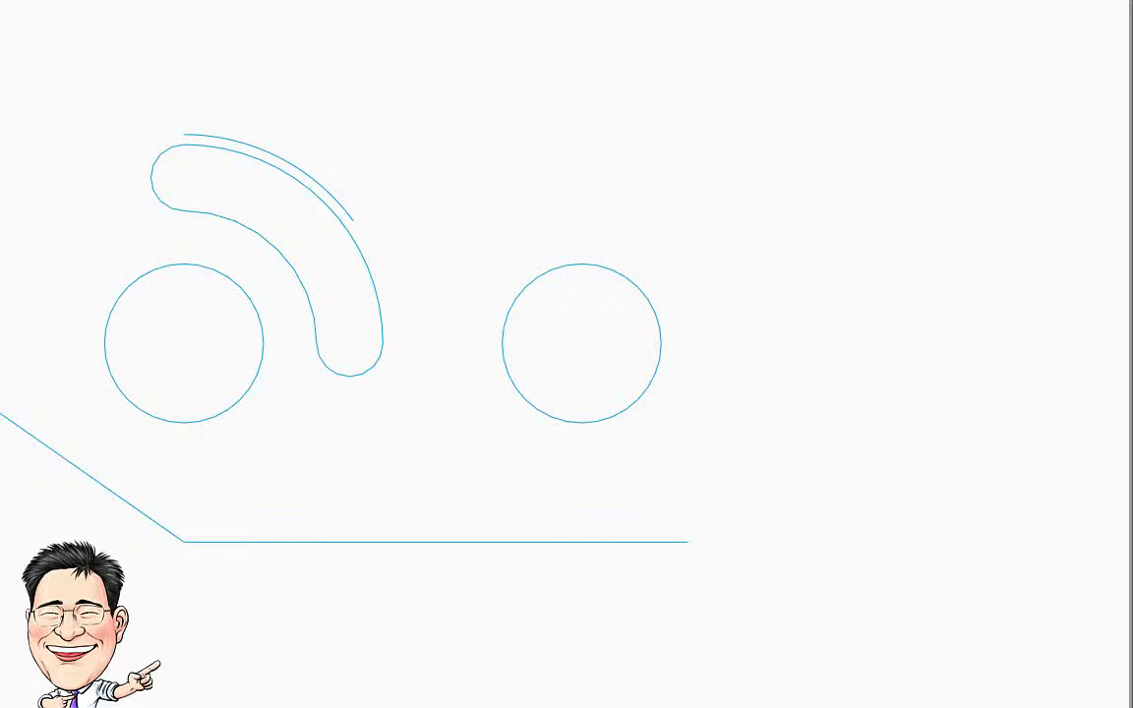
right_click(138, 191)
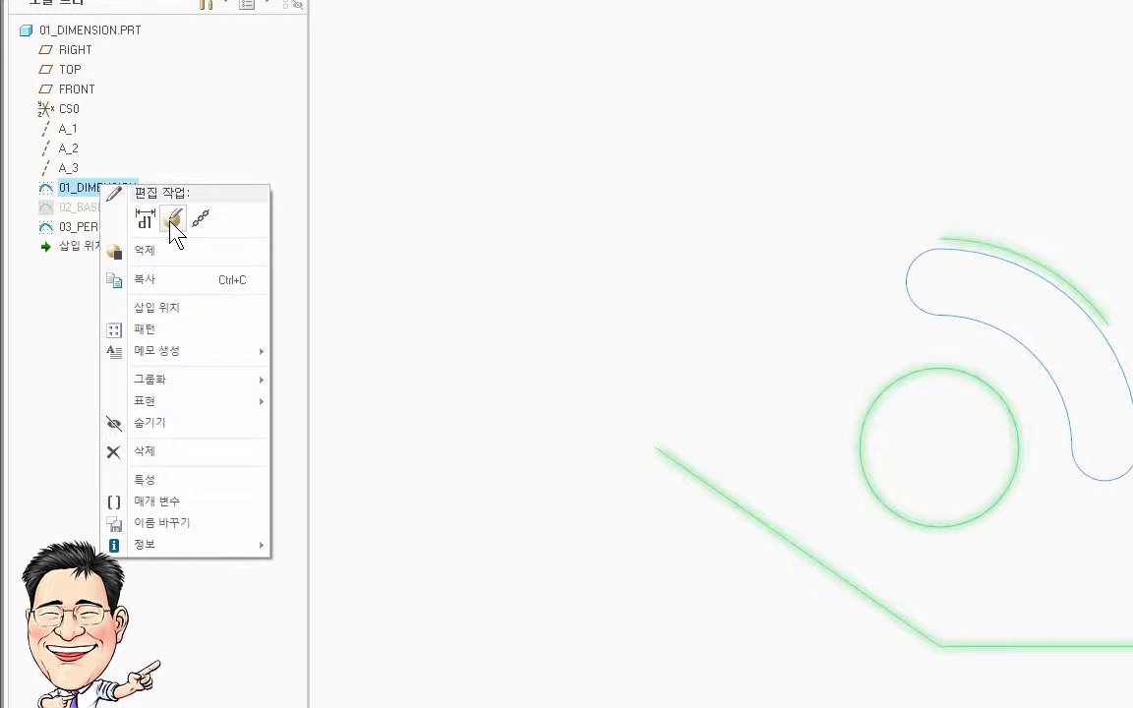
left_click(171, 221)
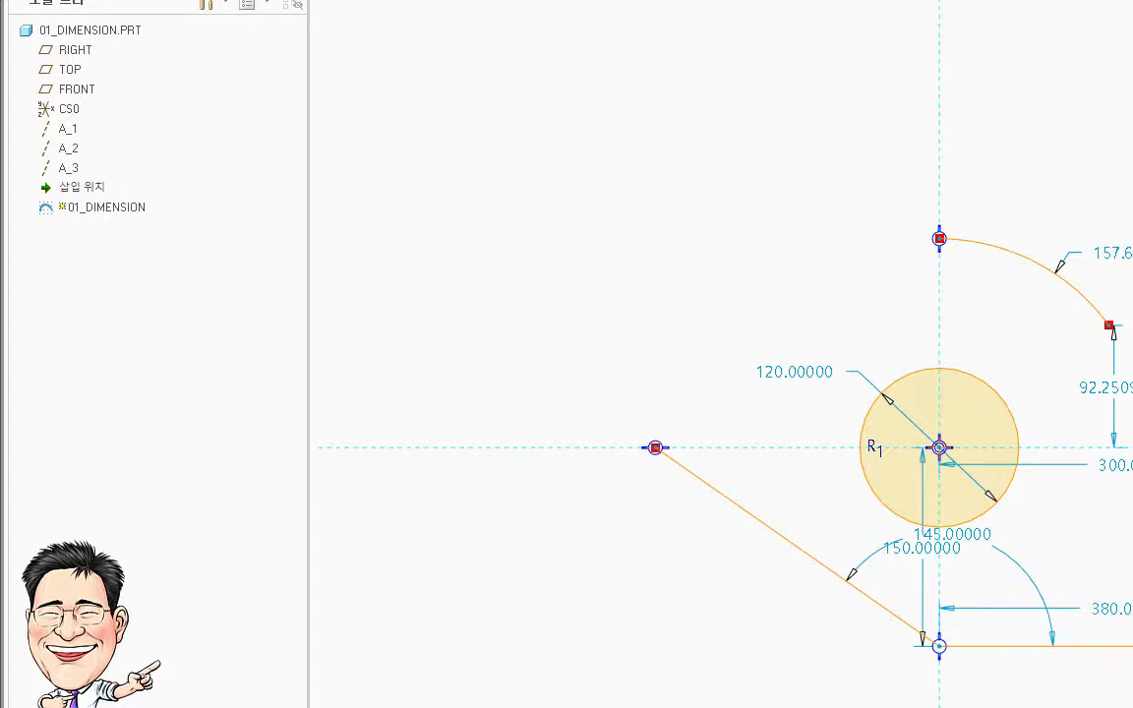
- Dimension the length of the horizontal line below its line, keeping the value at 380
right_click(1060, 167)
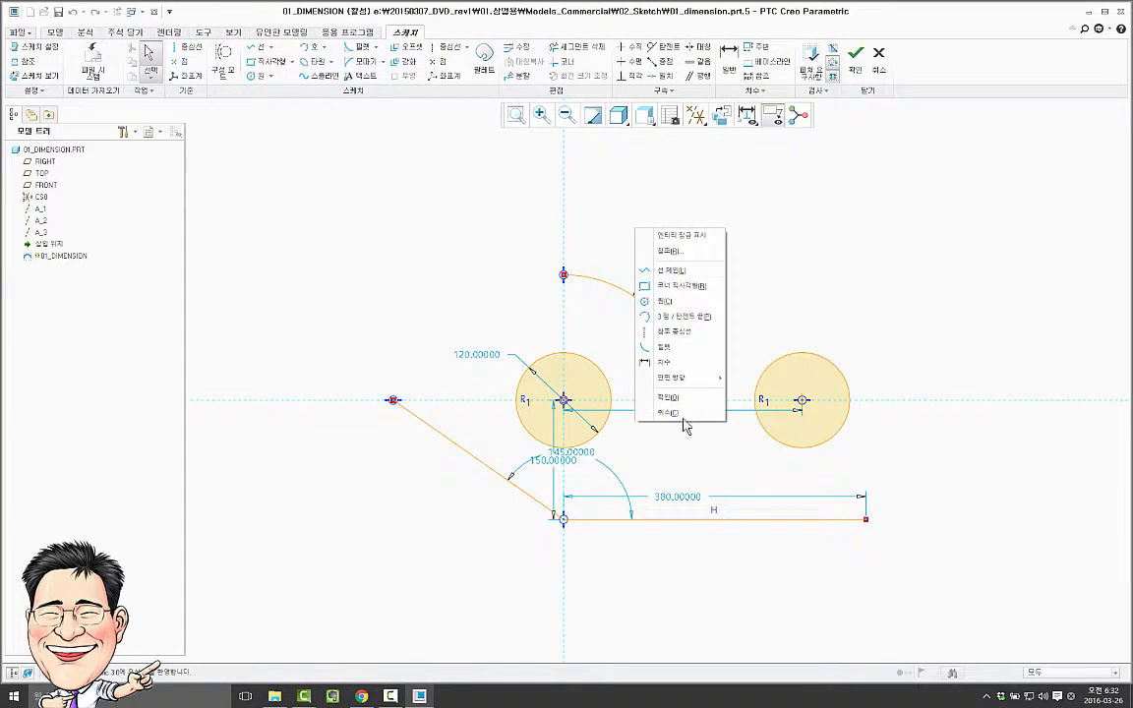
left_click(664, 362)
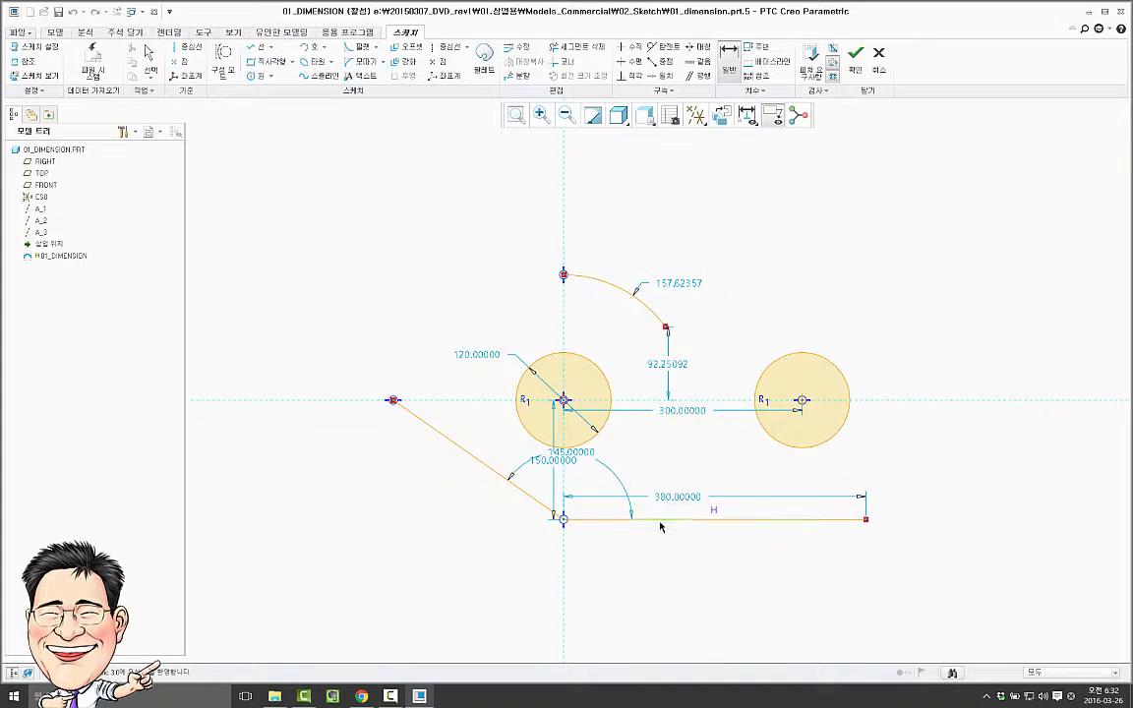
left_click(661, 519)
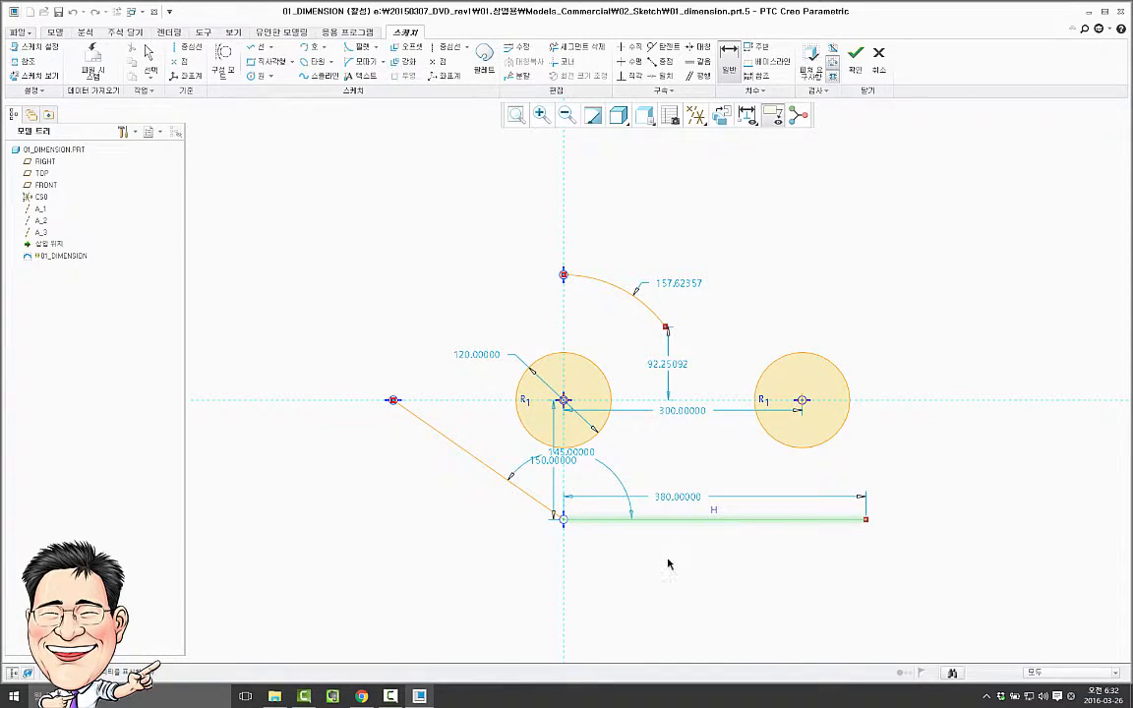
middle_click(674, 567)
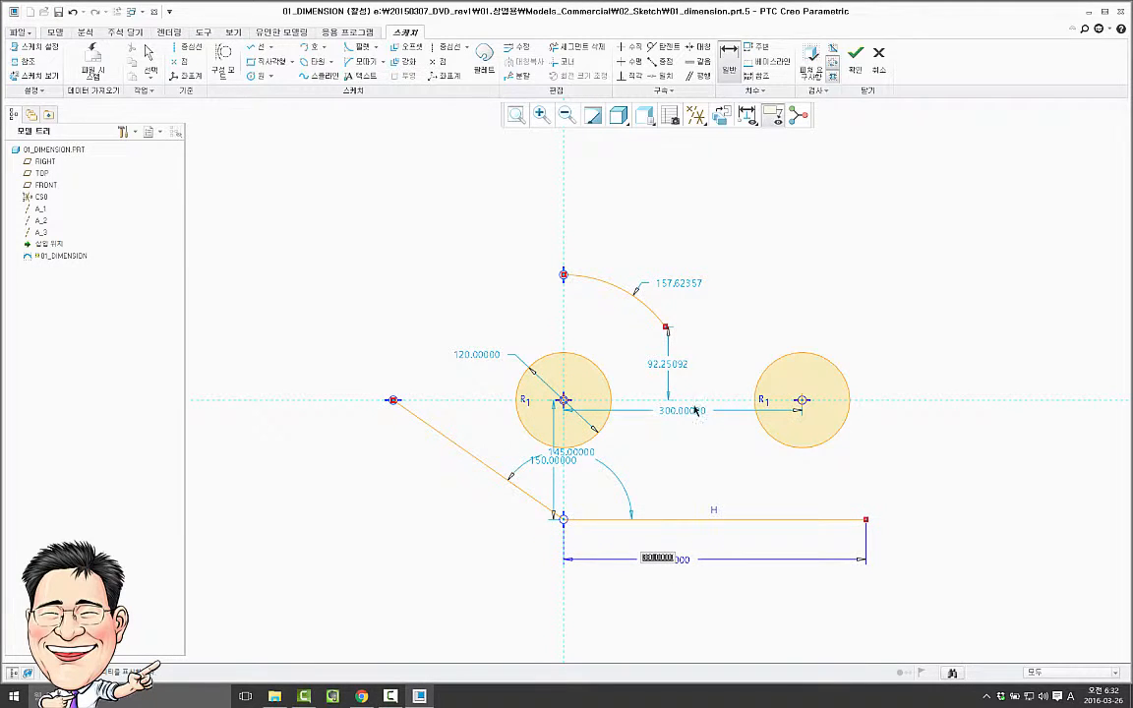
middle_click(726, 375)
middle_click(682, 260)
- Dimension the length of the slanted line and set it to 250
right_click(670, 239)
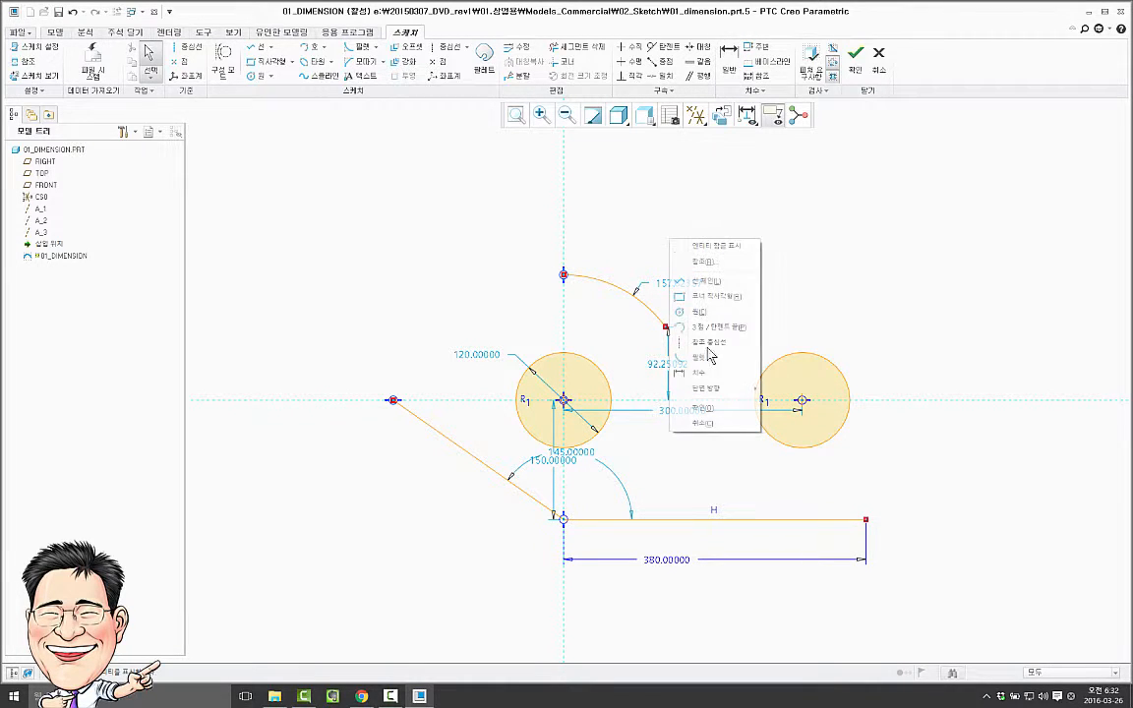
left_click(708, 373)
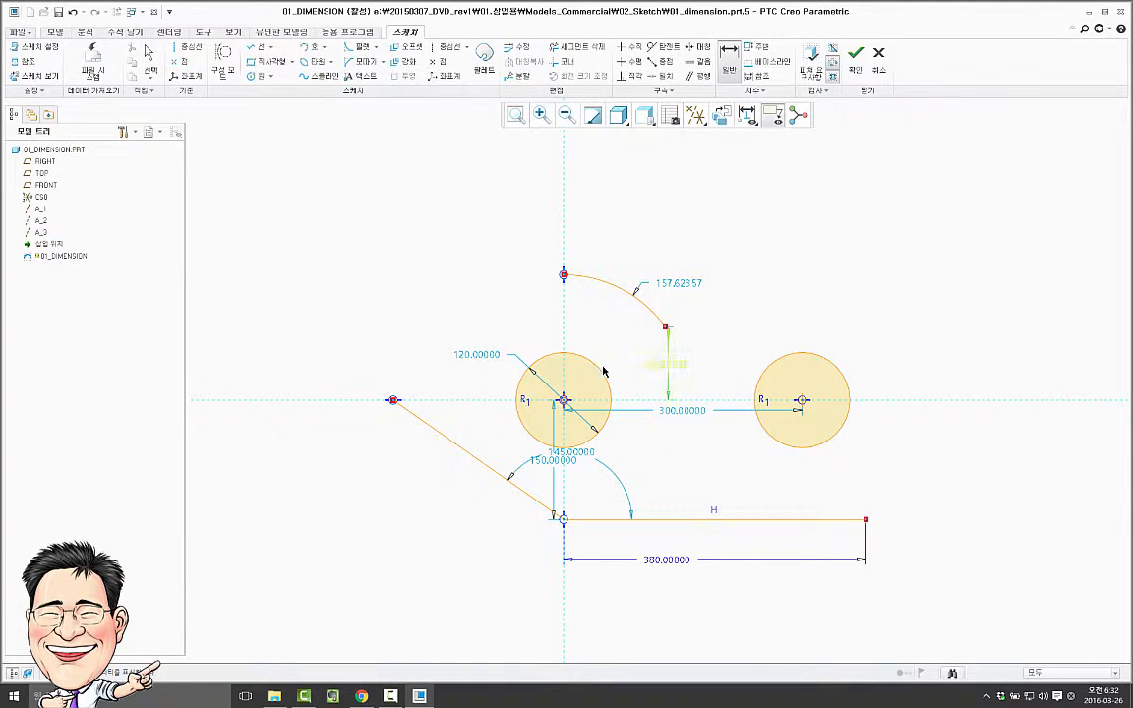
left_click(442, 438)
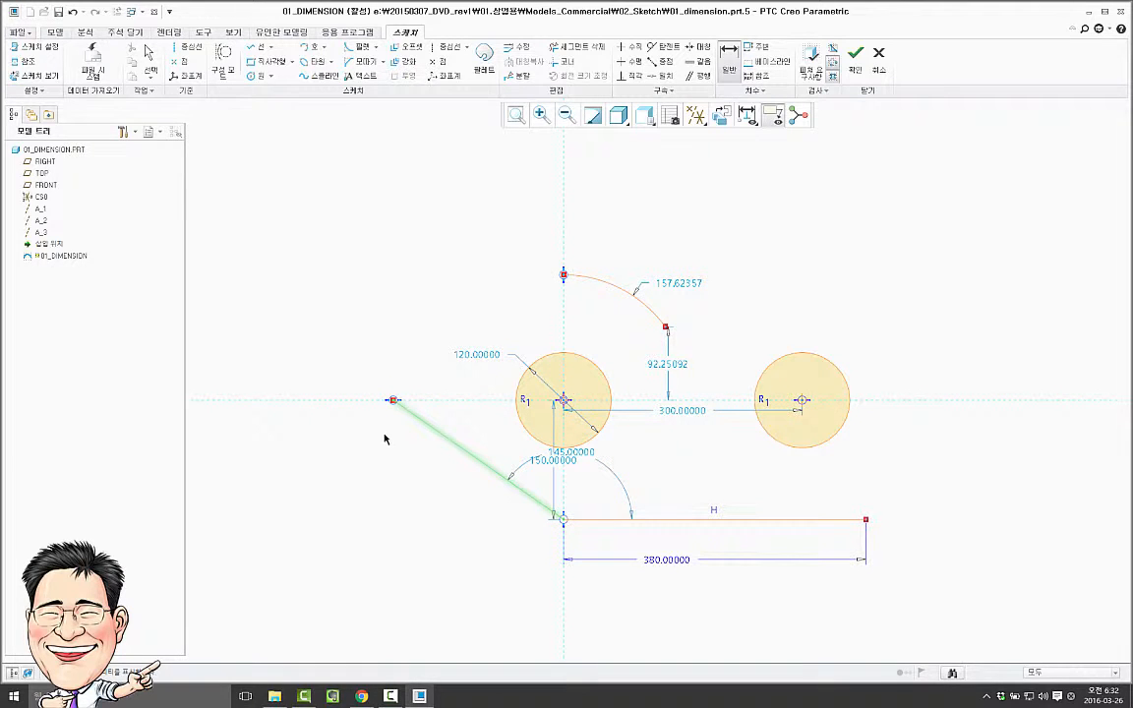
middle_click(326, 522)
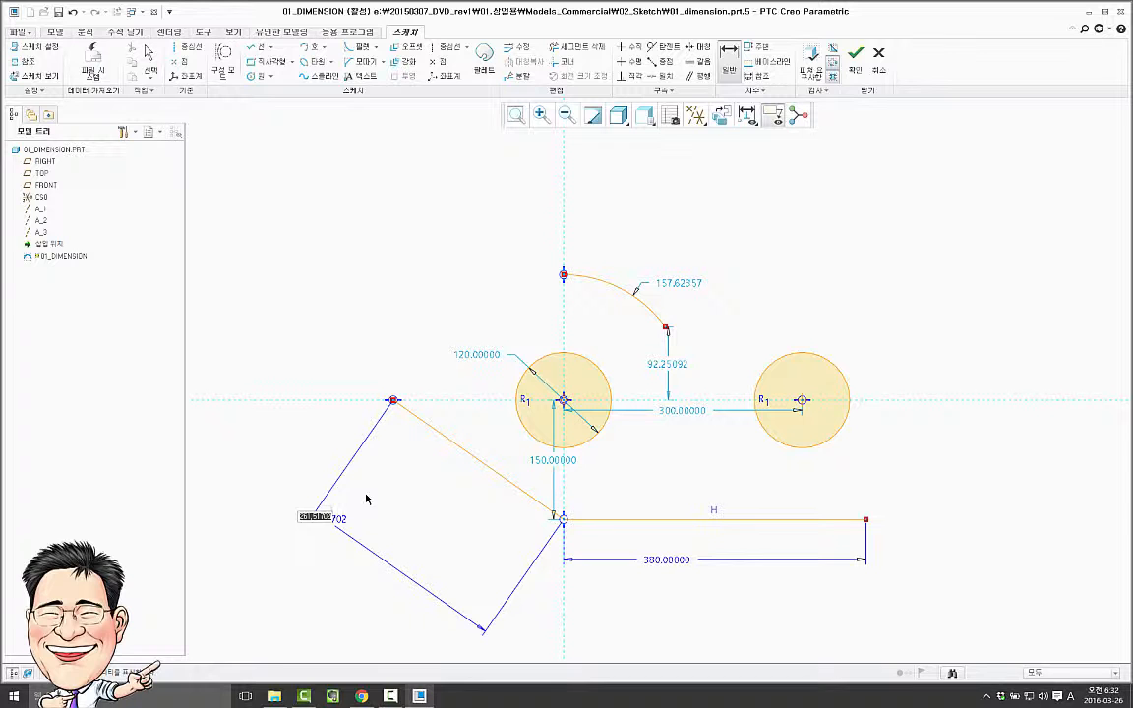
type("250")
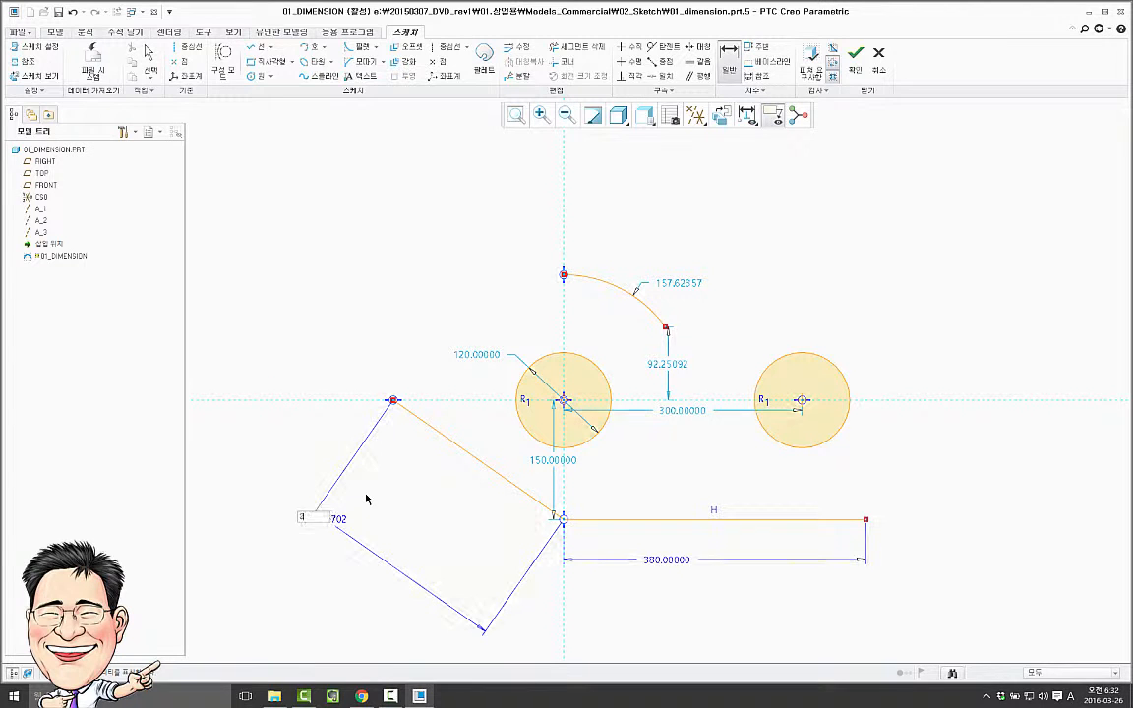
key("Return")
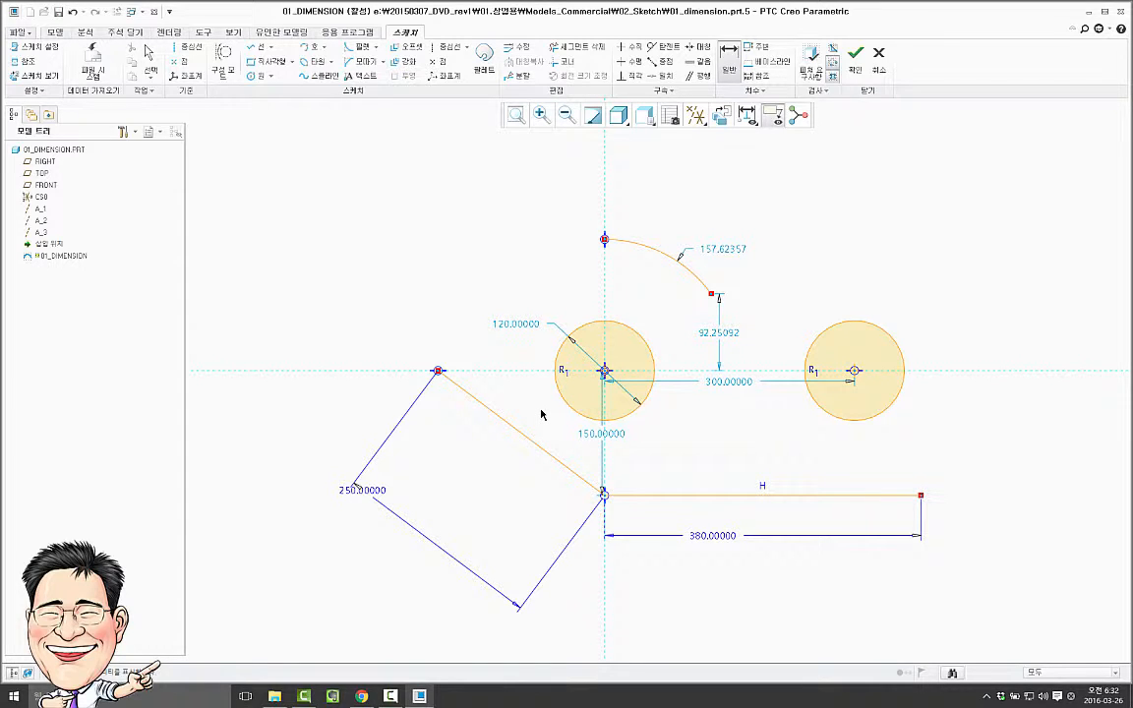
- Dimension the horizontal distance between the outer endpoints of the slanted and horizontal lines, and delete that dimension
left_click(438, 372)
left_click(922, 495, "ctrl")
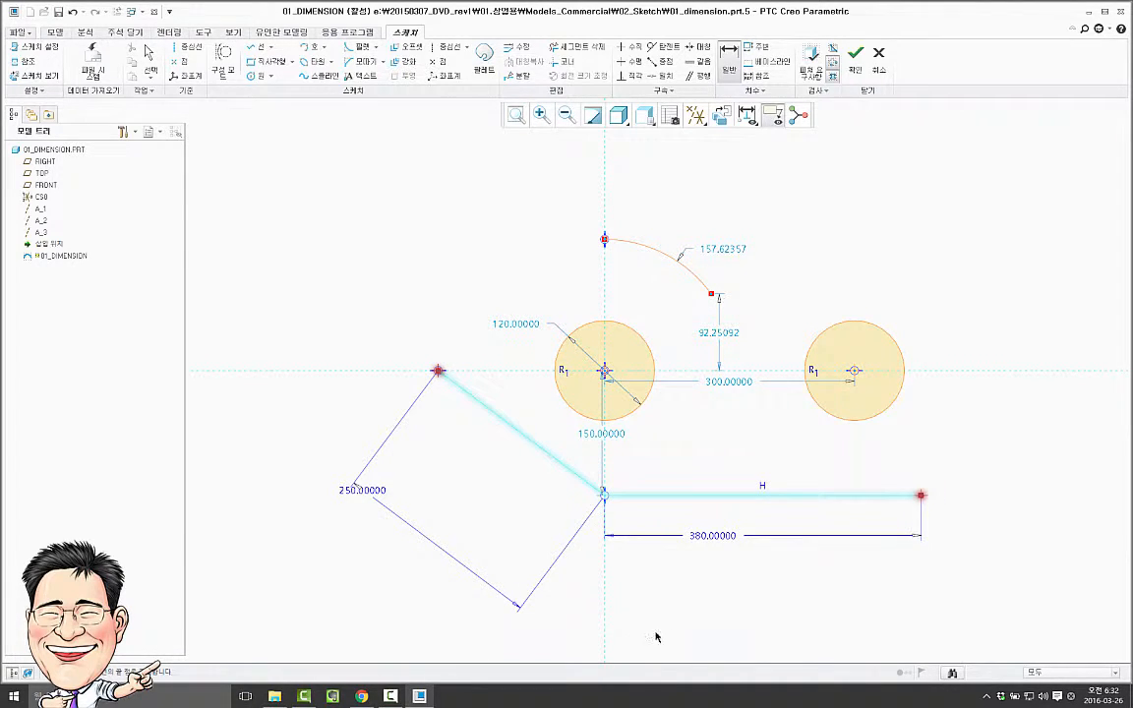
middle_click(662, 611)
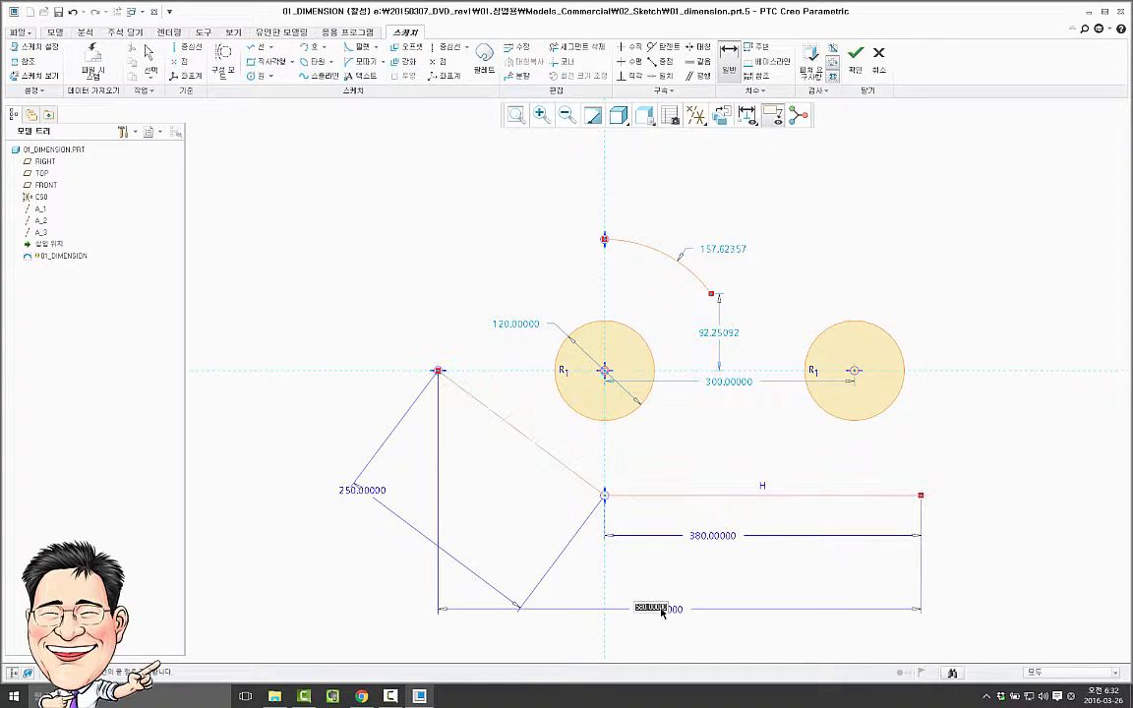
middle_click(679, 607)
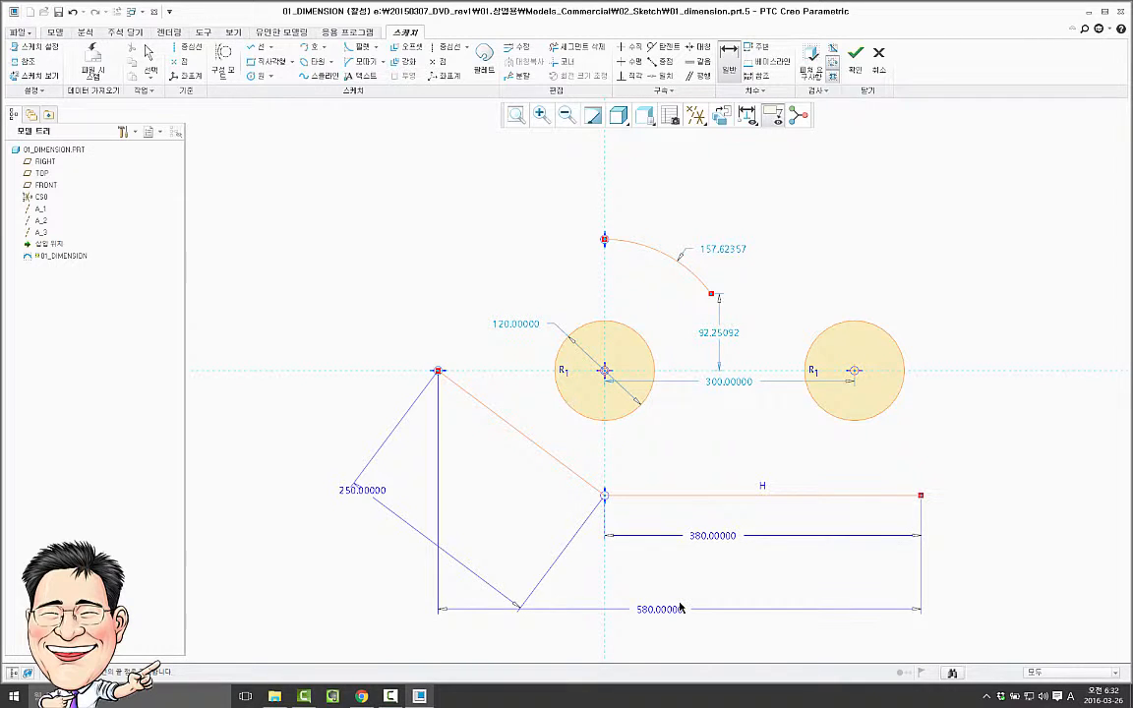
middle_click(749, 606)
left_click(664, 609)
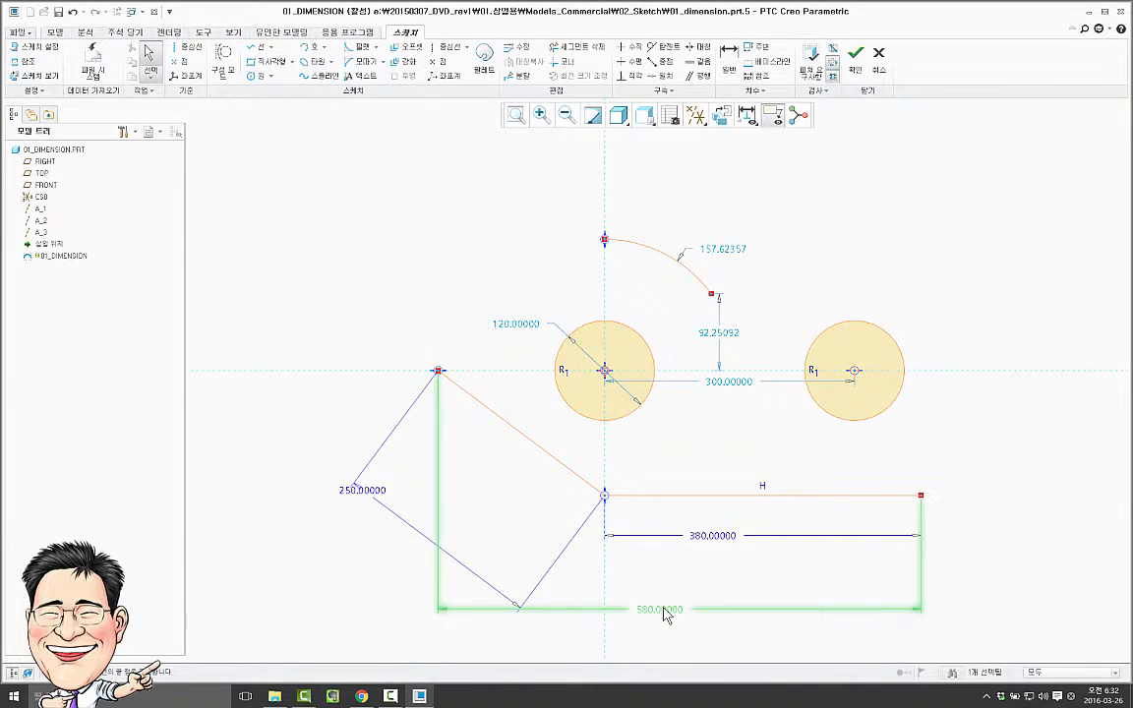
key("Delete")
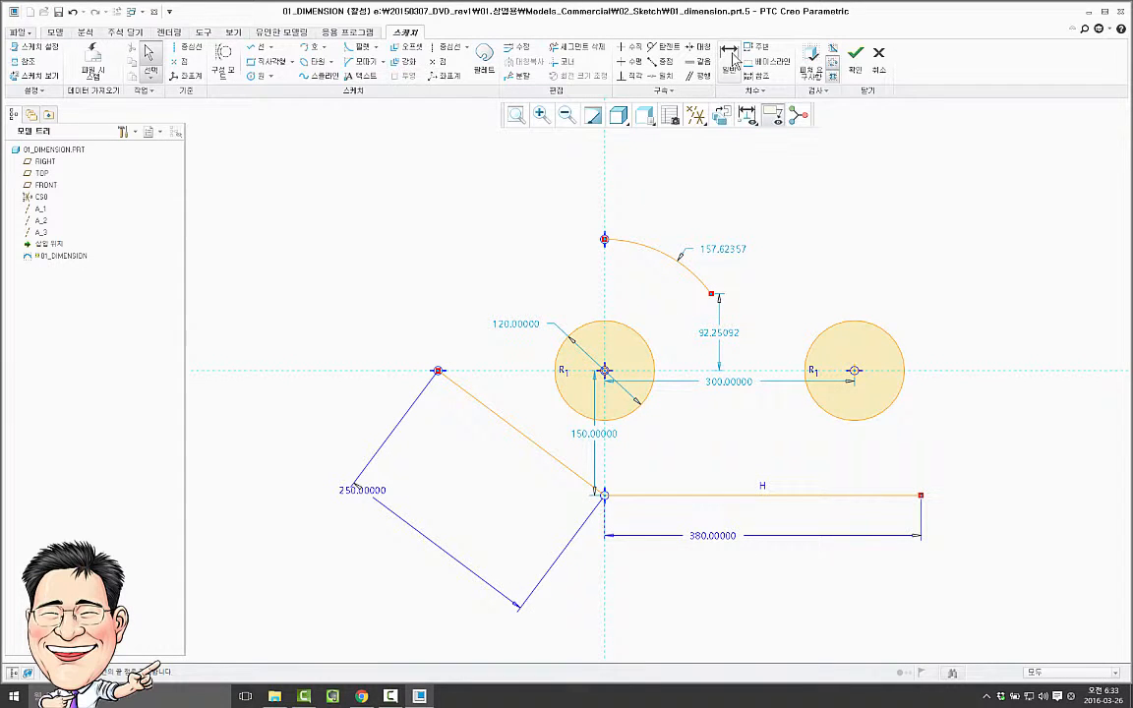
- Dimension the vertical distance between the outer endpoints of the slanted and horizontal lines, and remove that dimension
left_click(733, 56)
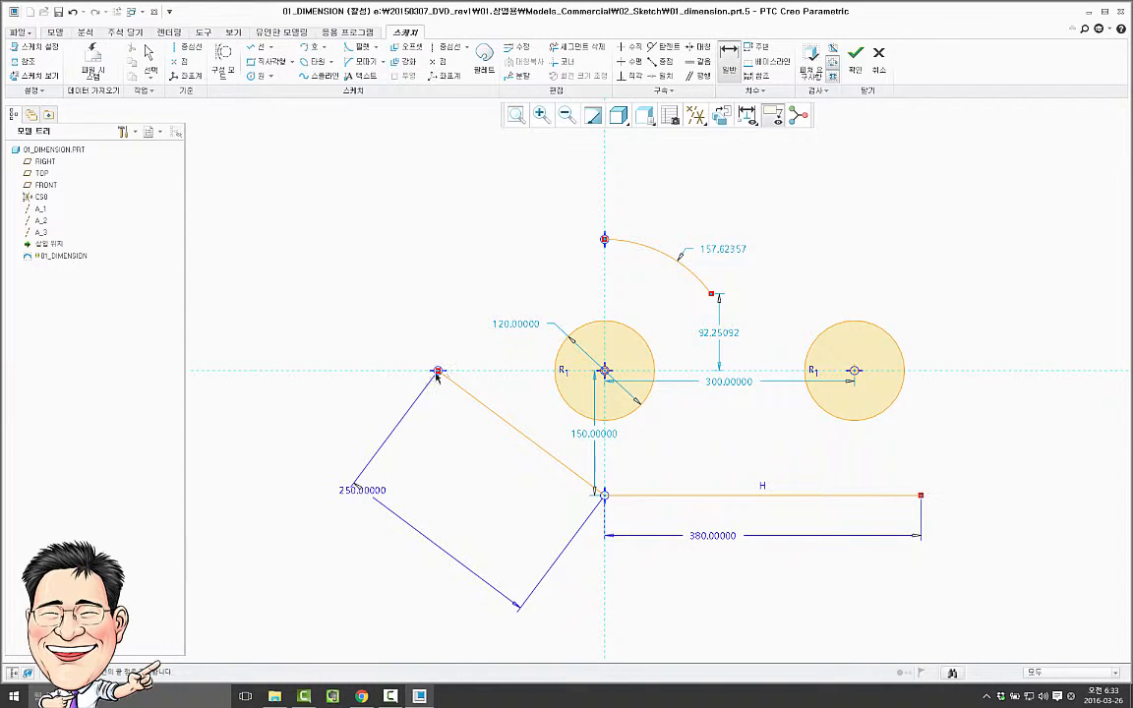
left_click(669, 496)
middle_click(358, 423)
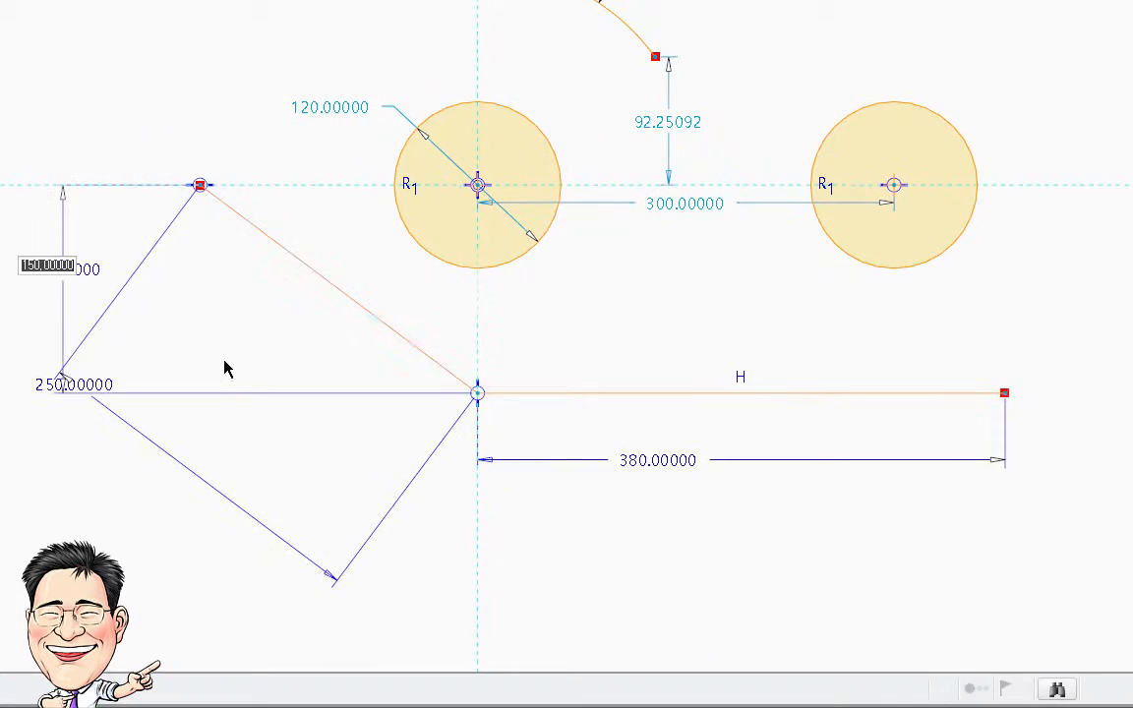
key("Return")
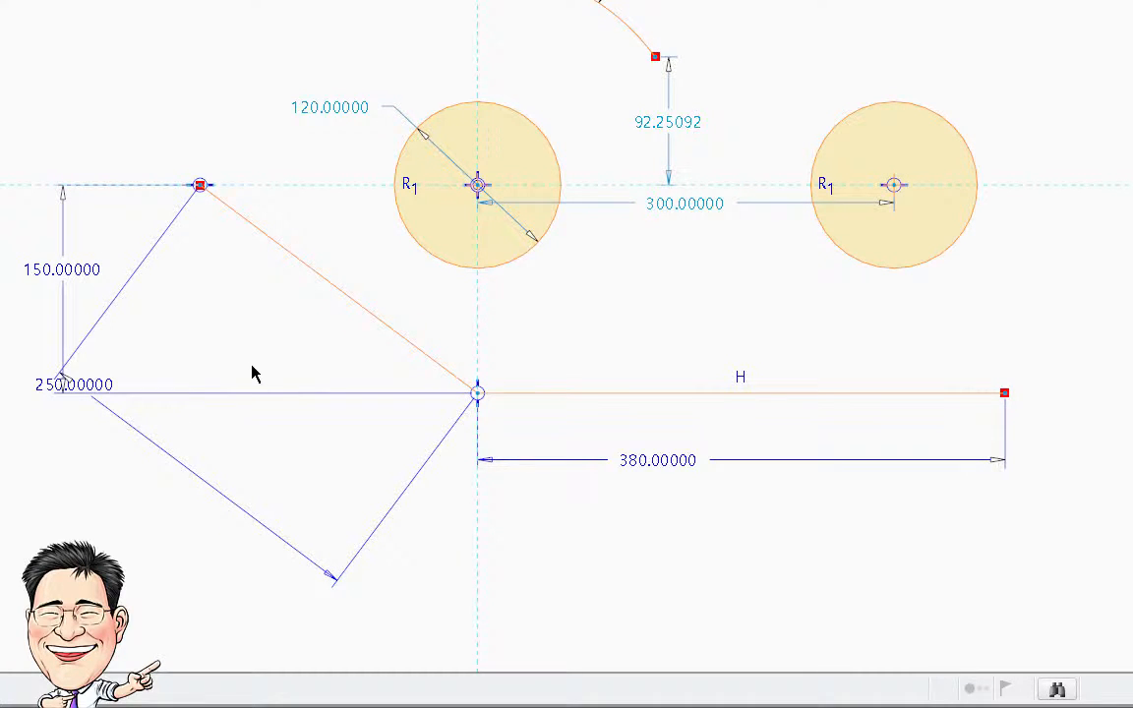
left_click(75, 281)
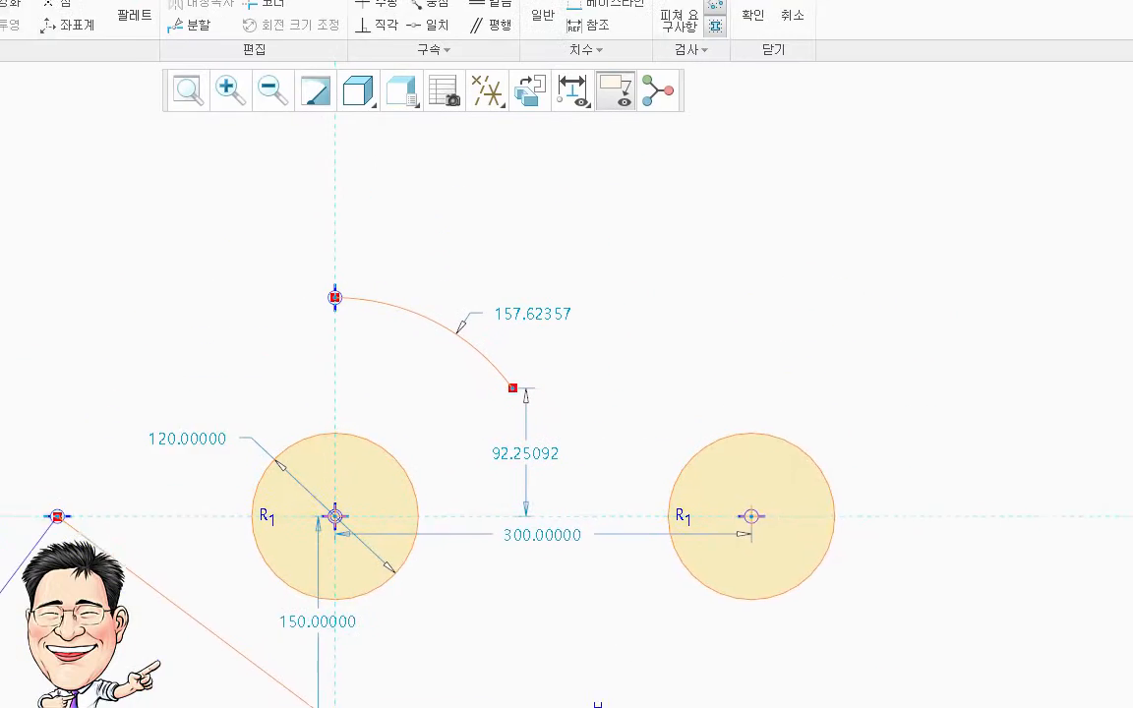
- Add a straight-line dimension of 600 between the outer endpoints of the slanted and horizontal lines, and delete it
left_click(503, 100)
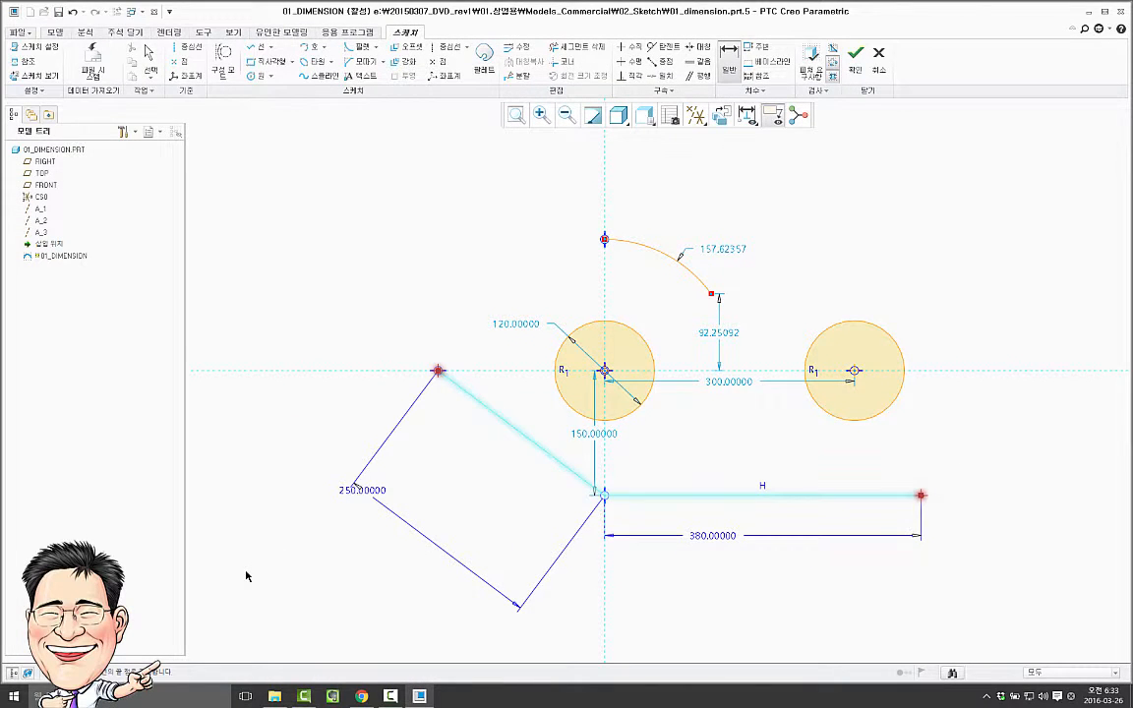
middle_click(246, 577)
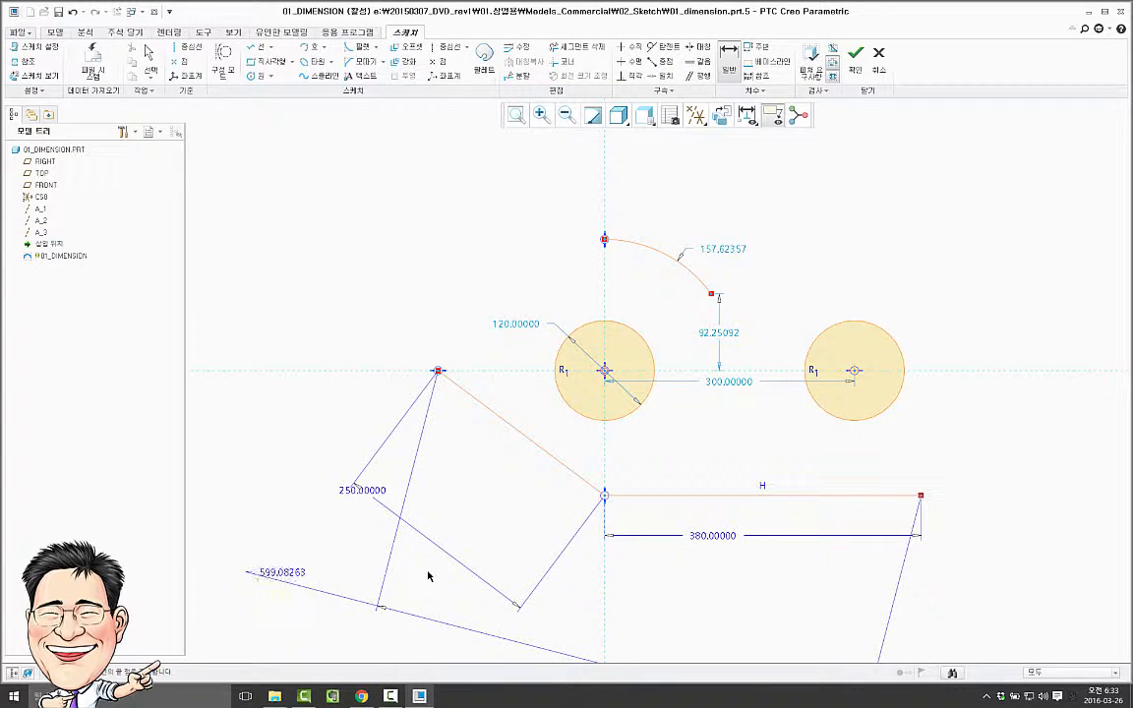
middle_click(359, 573)
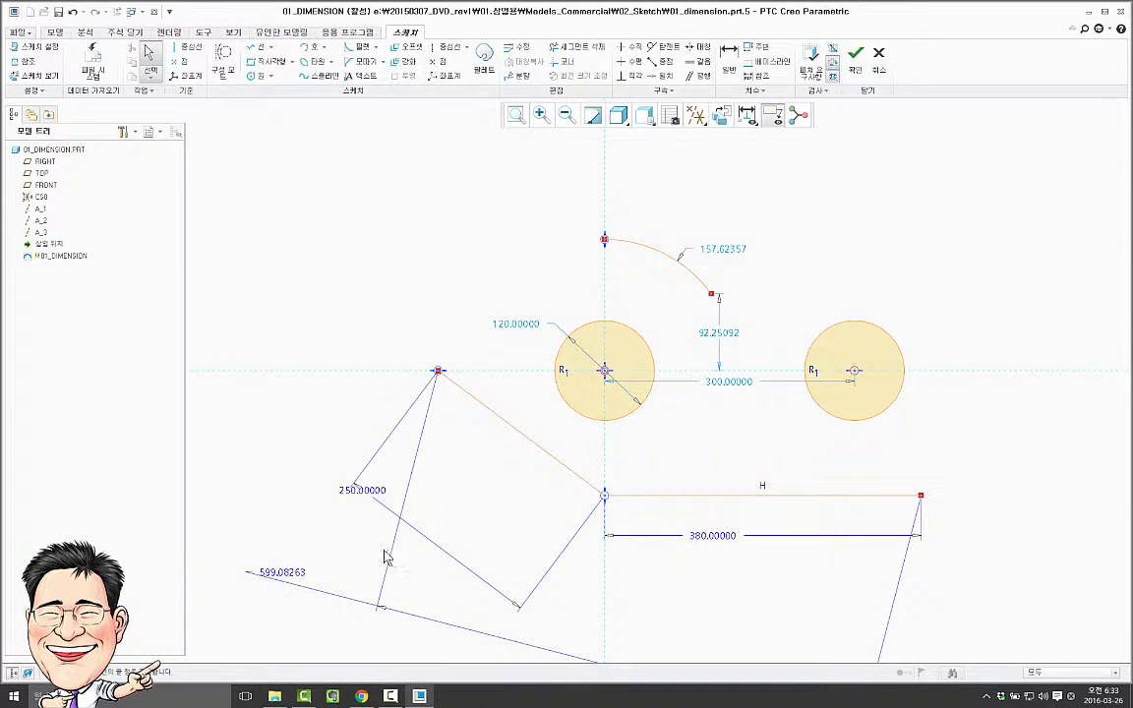
double_click(291, 576)
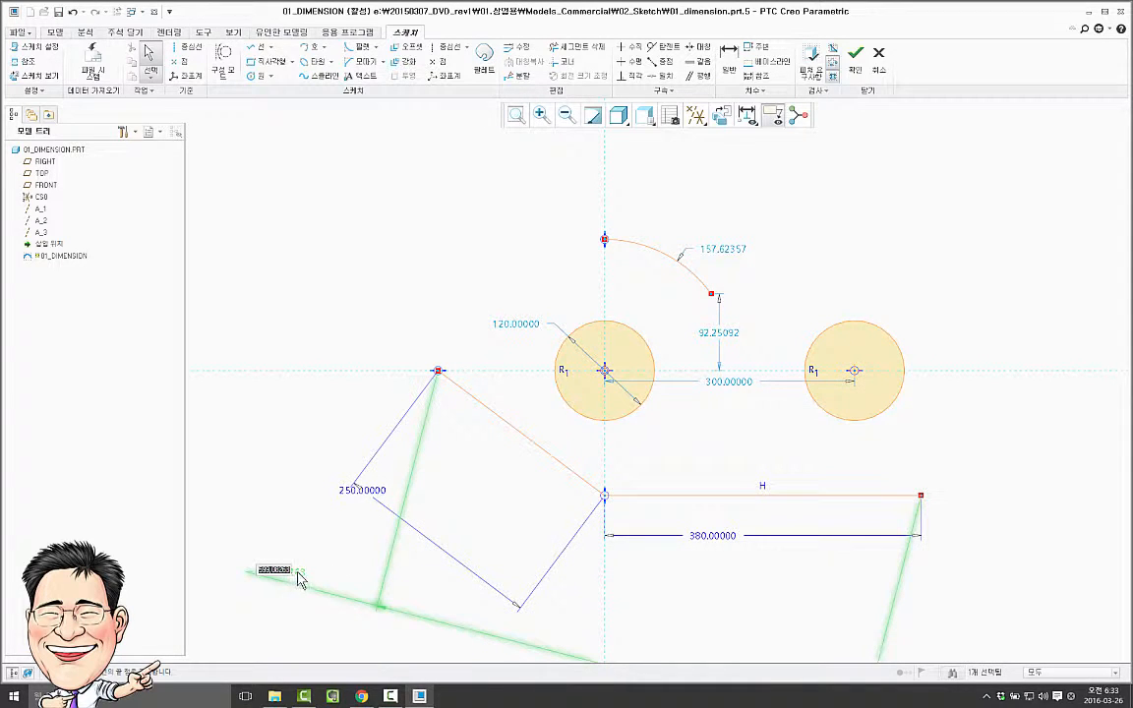
type("800")
key("Return")
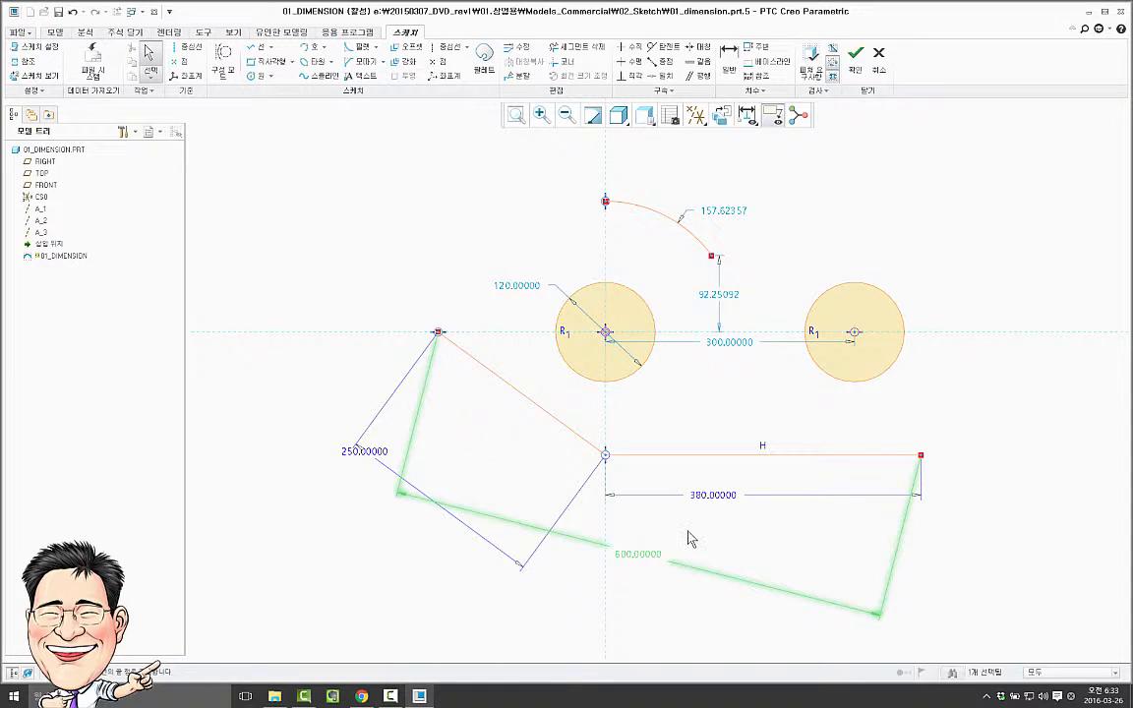
key("Delete")
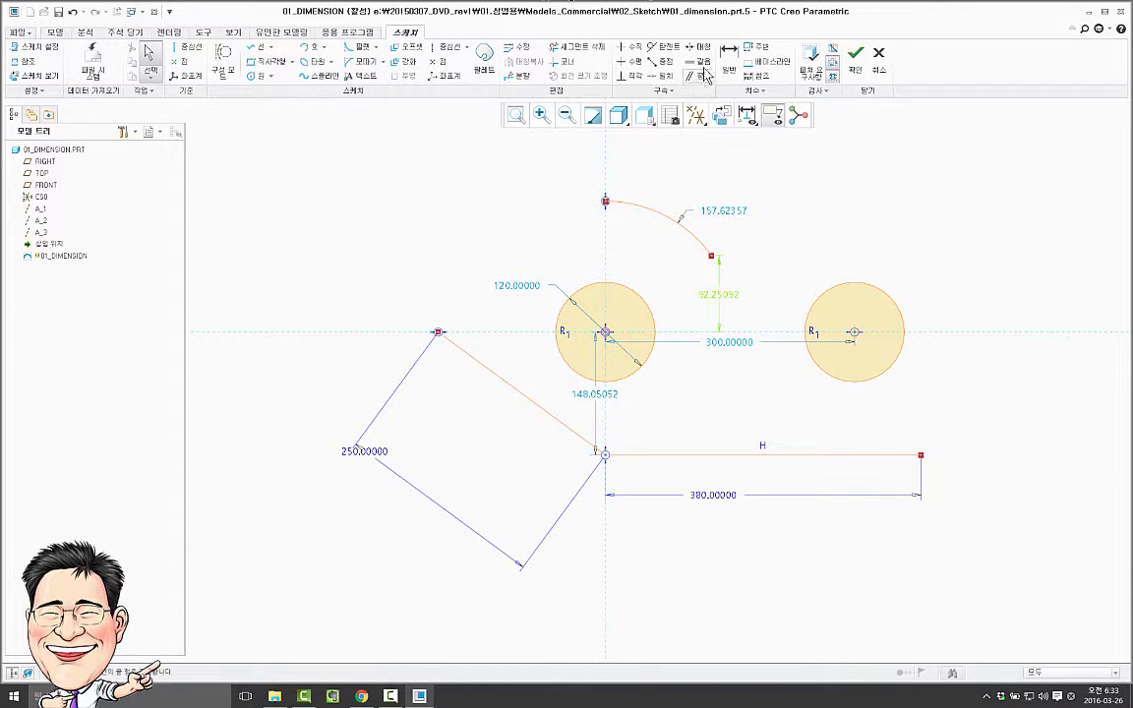
- Dimension the distance between the two lines' outer endpoints parallel to the slanted line and set it to 550
left_click(729, 64)
left_click(439, 333)
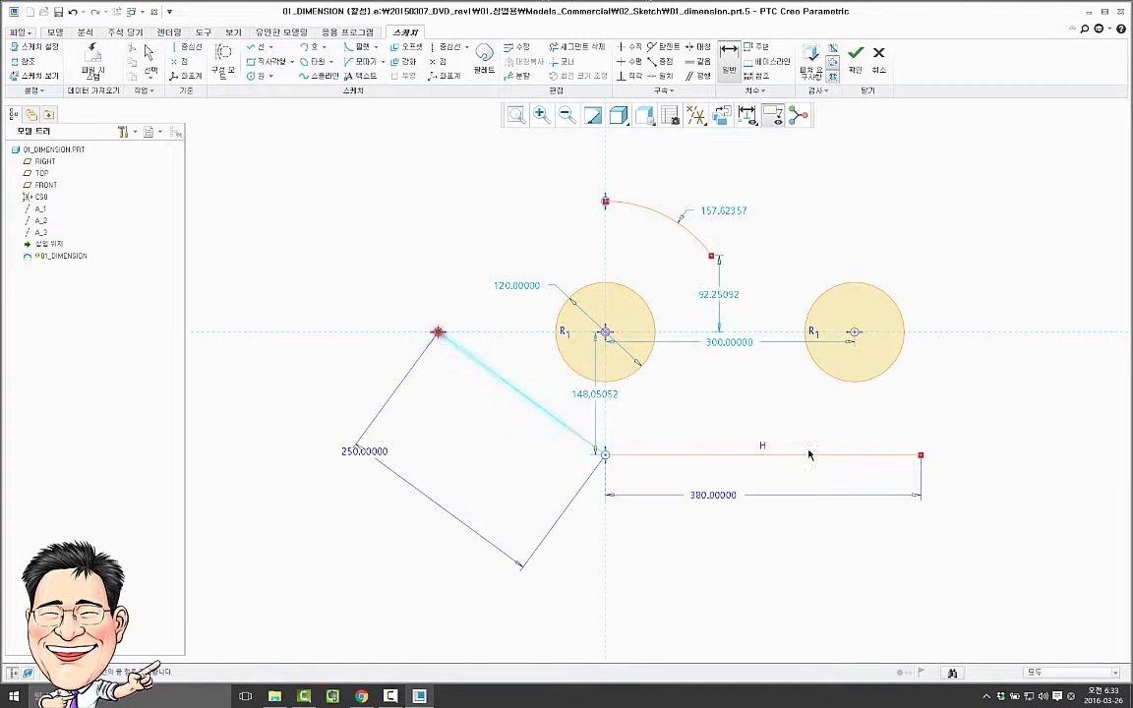
left_click(921, 456)
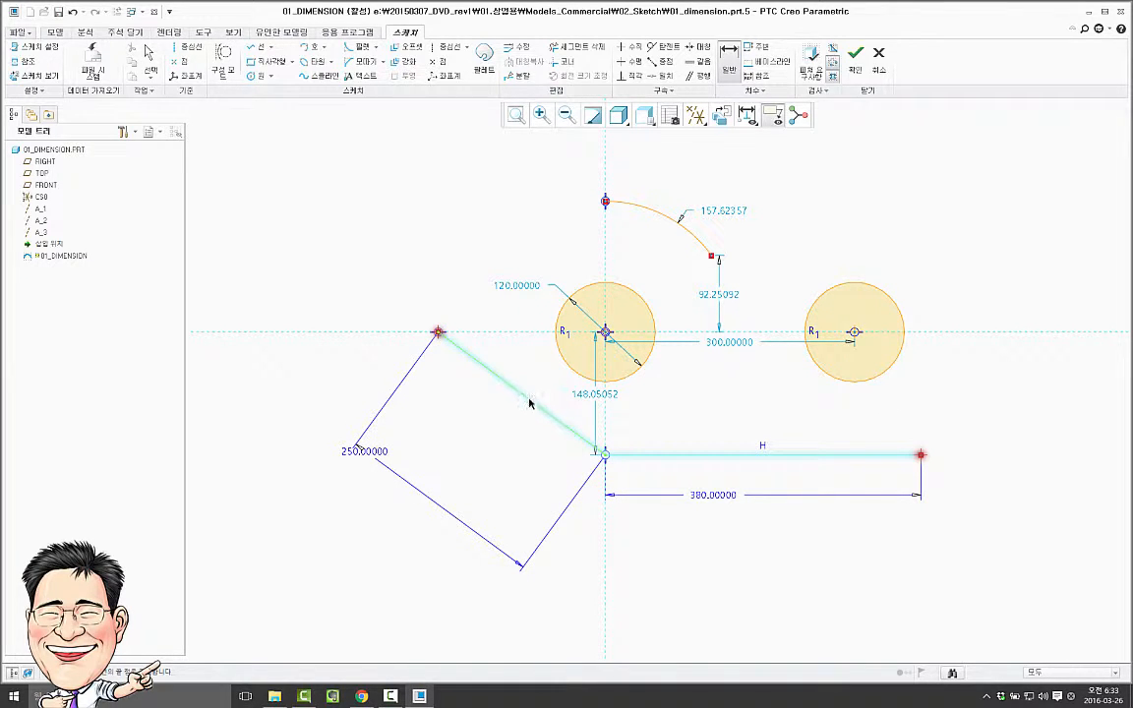
middle_click(456, 440)
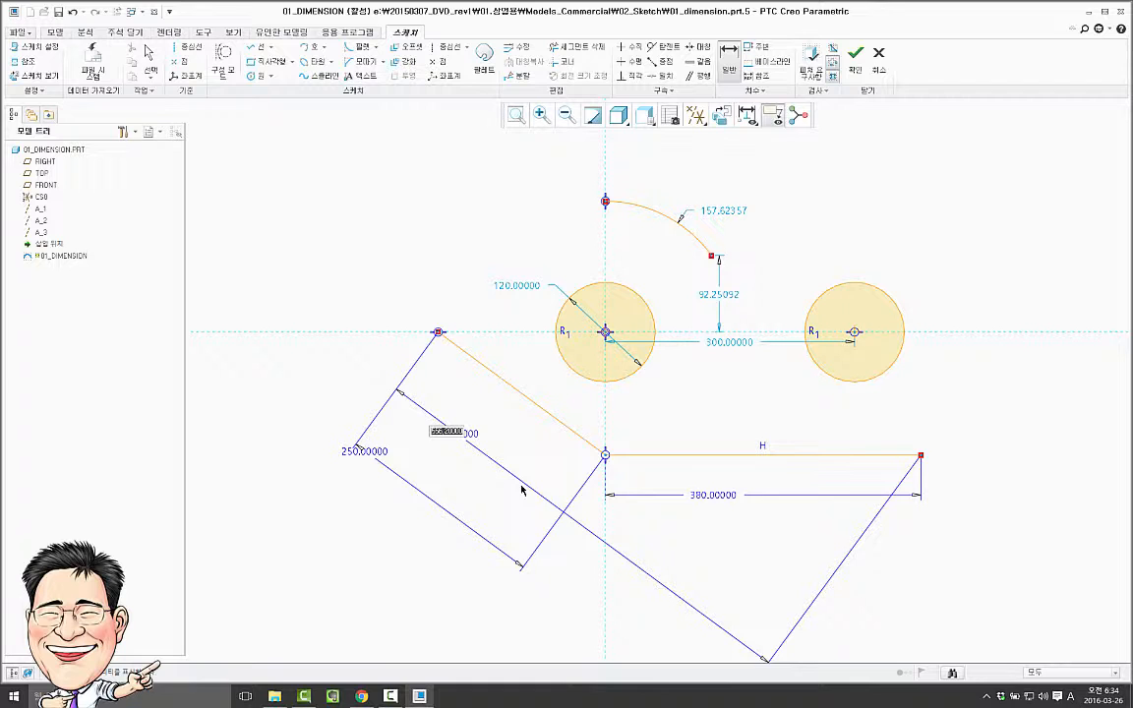
type("550")
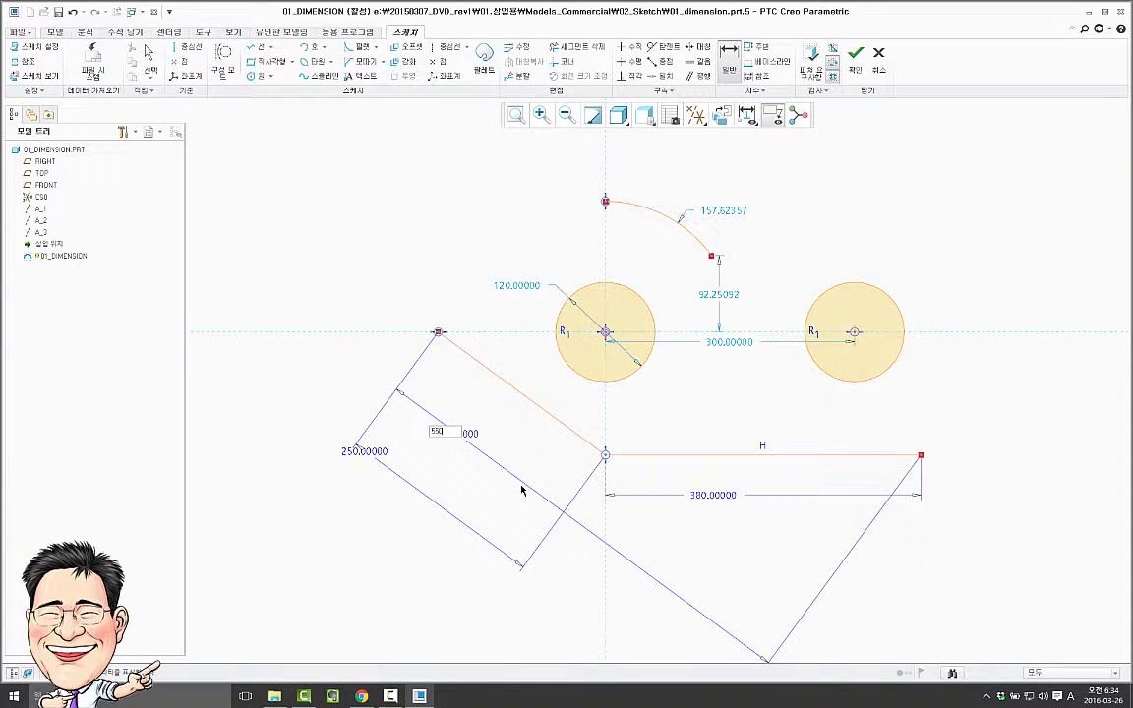
key("Return")
- Add a diameter dimension to the right-hand circle and accept its value
scroll(497, 401, "down", 2)
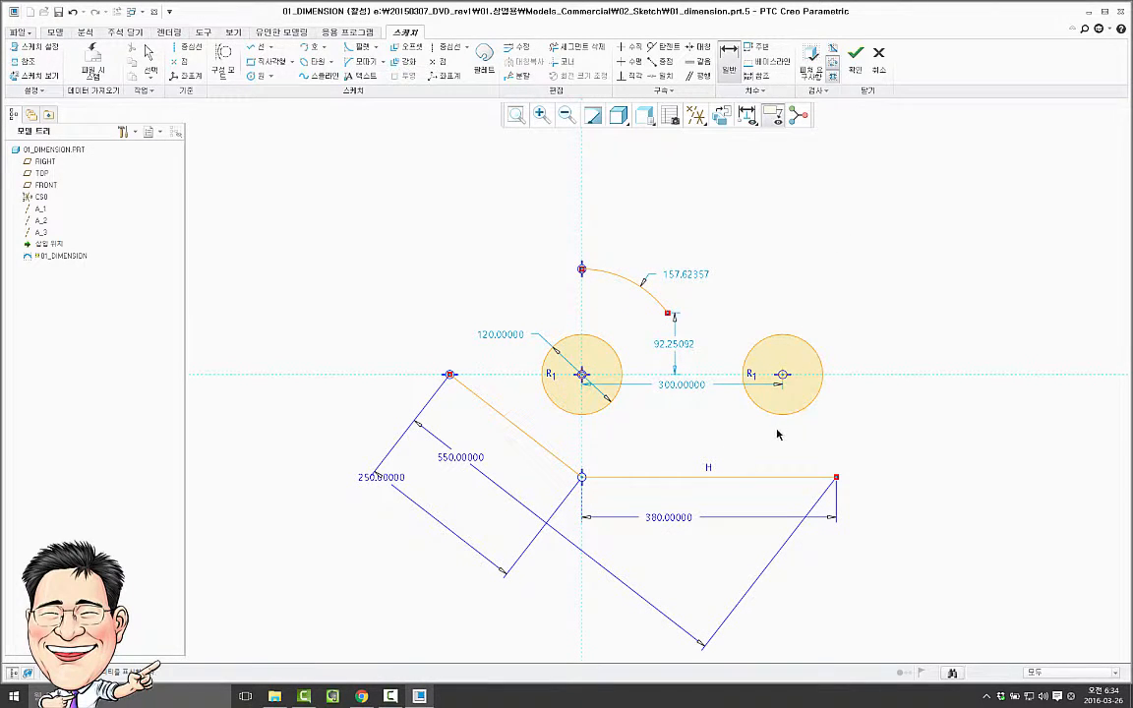
left_click(812, 349)
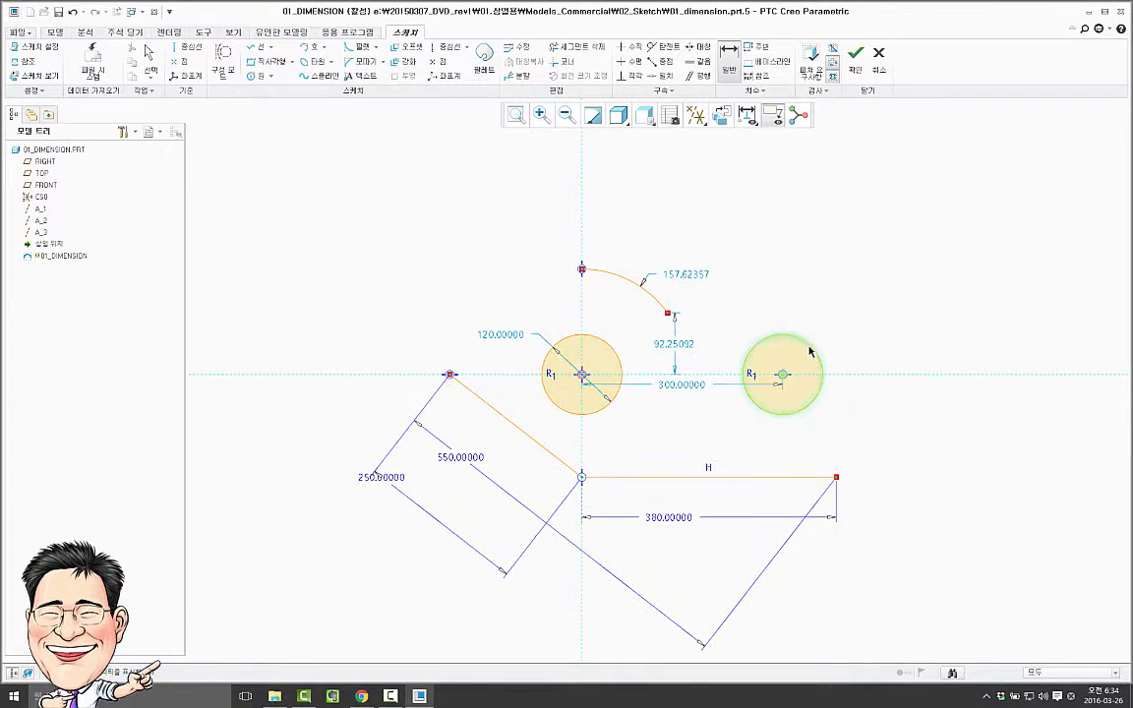
middle_click(842, 301)
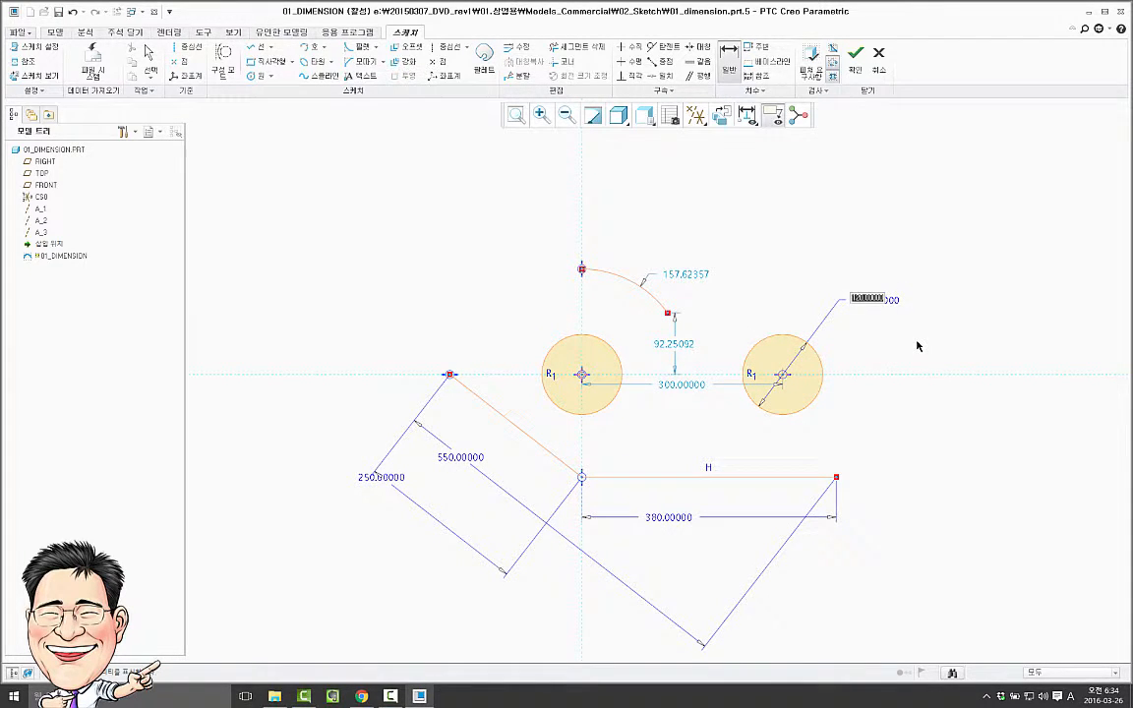
middle_click(917, 345)
- Dimension the radius of the arc above the circles and set it to 150
left_click(621, 276)
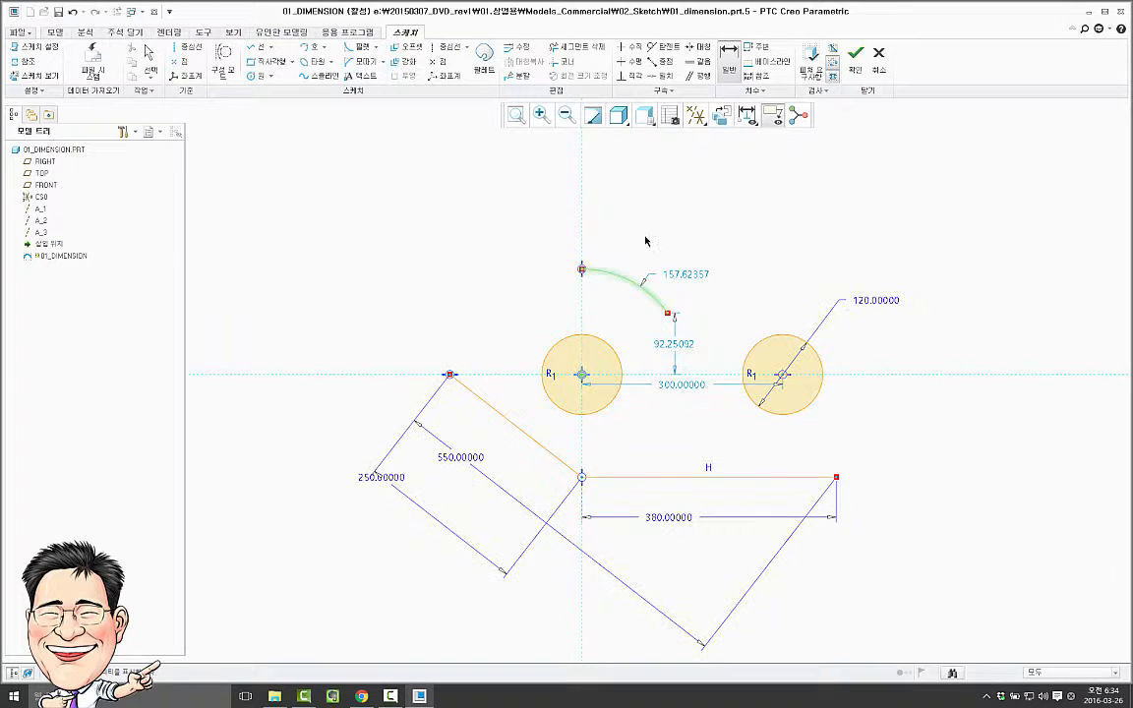
middle_click(651, 234)
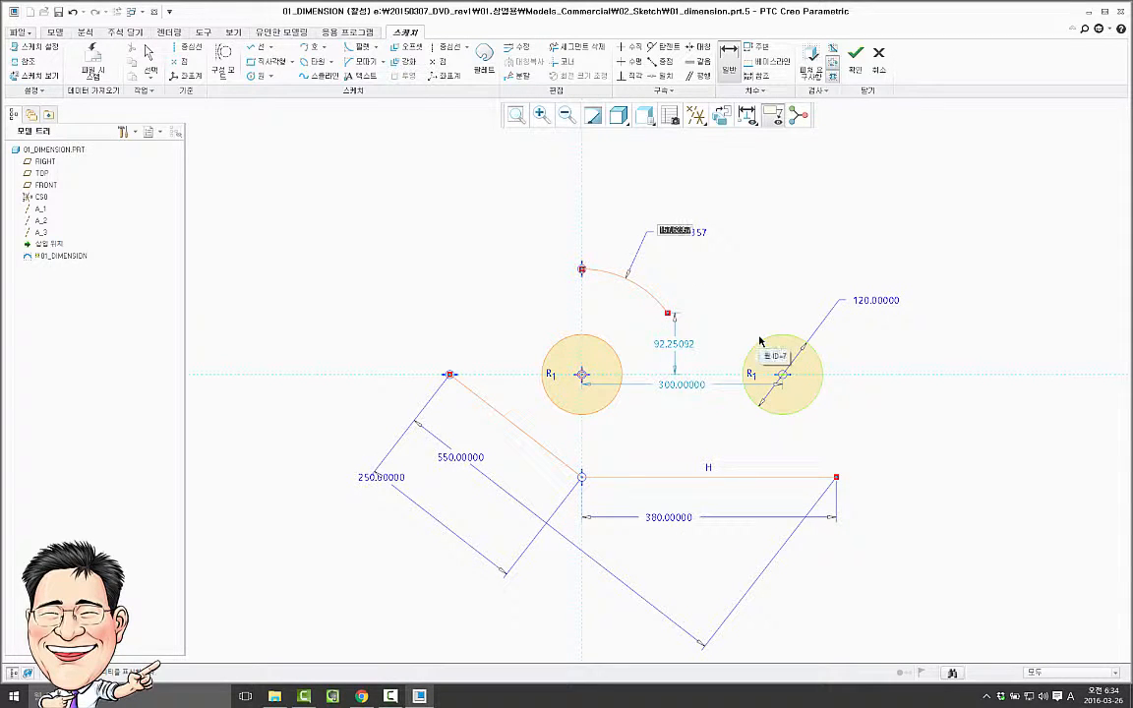
type("150")
middle_click(759, 341)
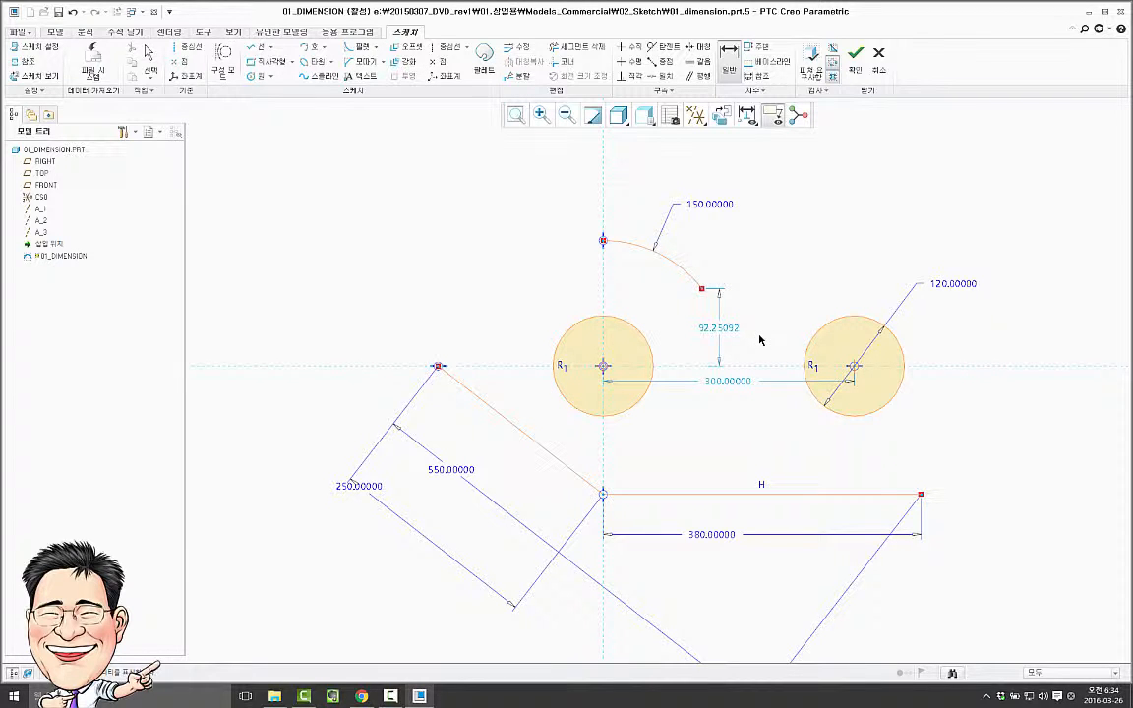
- Dimension the overall horizontal distance between the far outer edges of the two circles, and delete that dimension
left_click(556, 358)
left_click(902, 354)
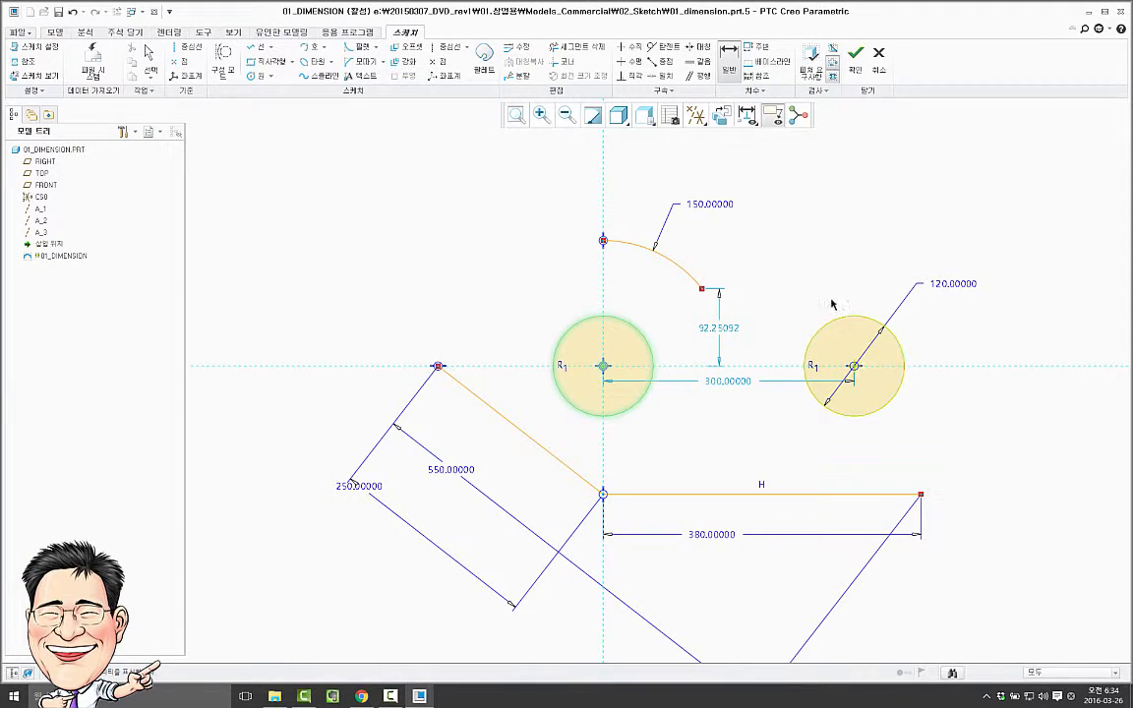
middle_click(697, 171)
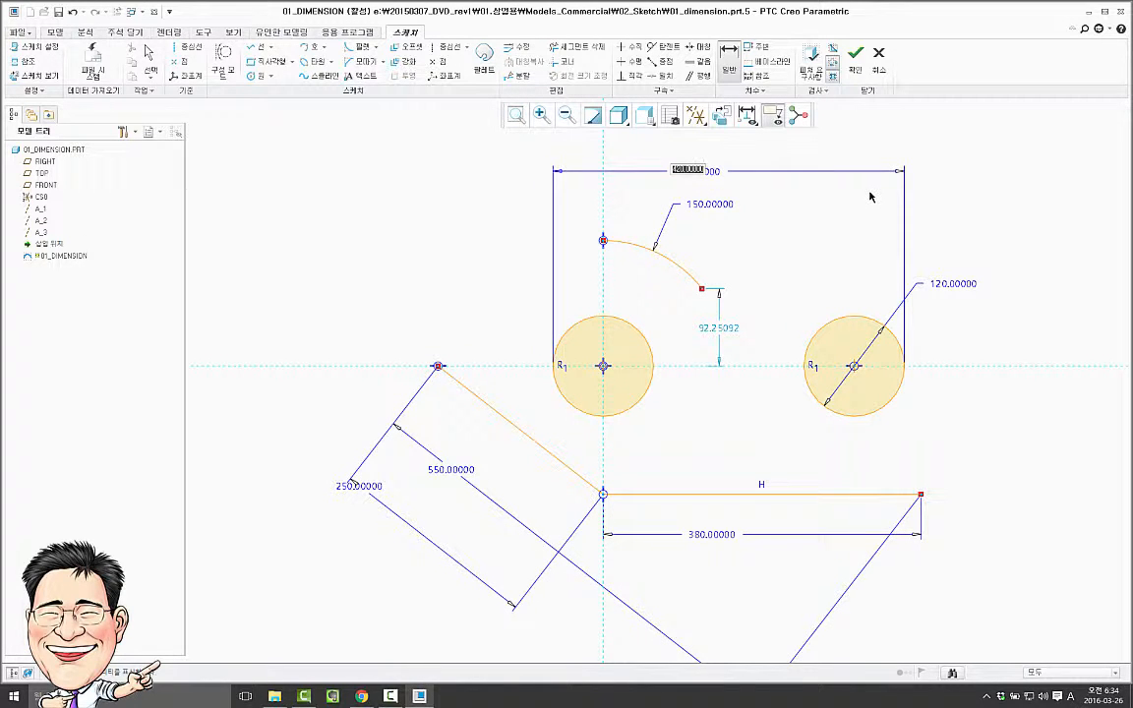
key("Return")
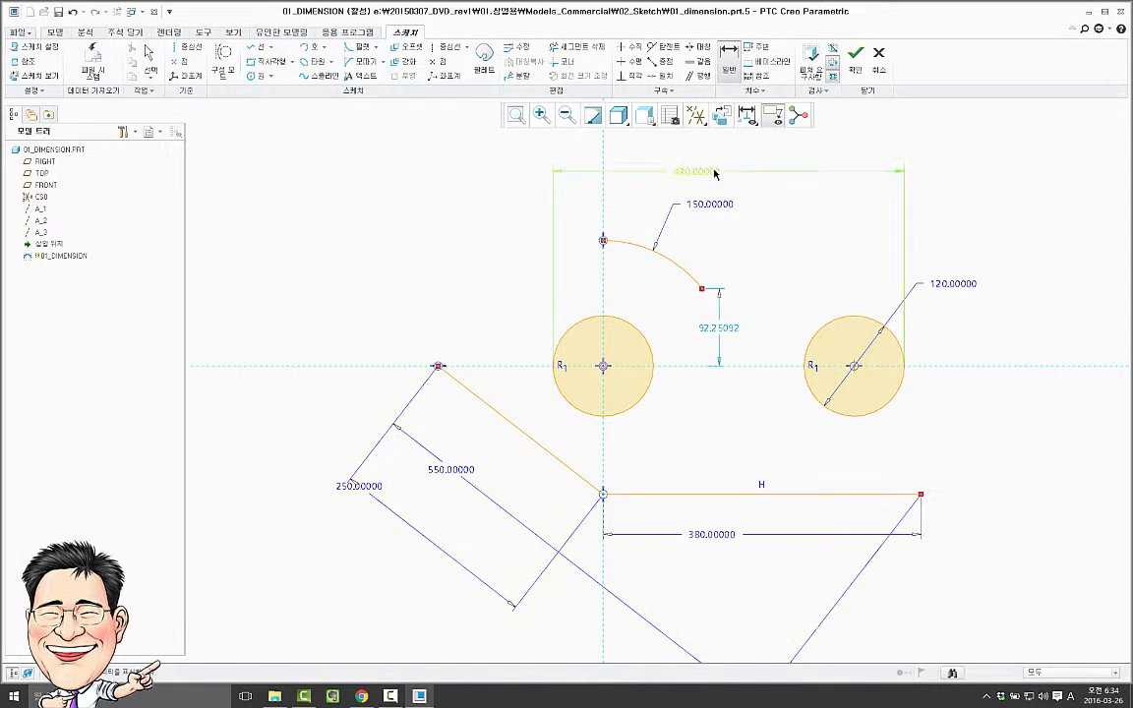
left_click(699, 173)
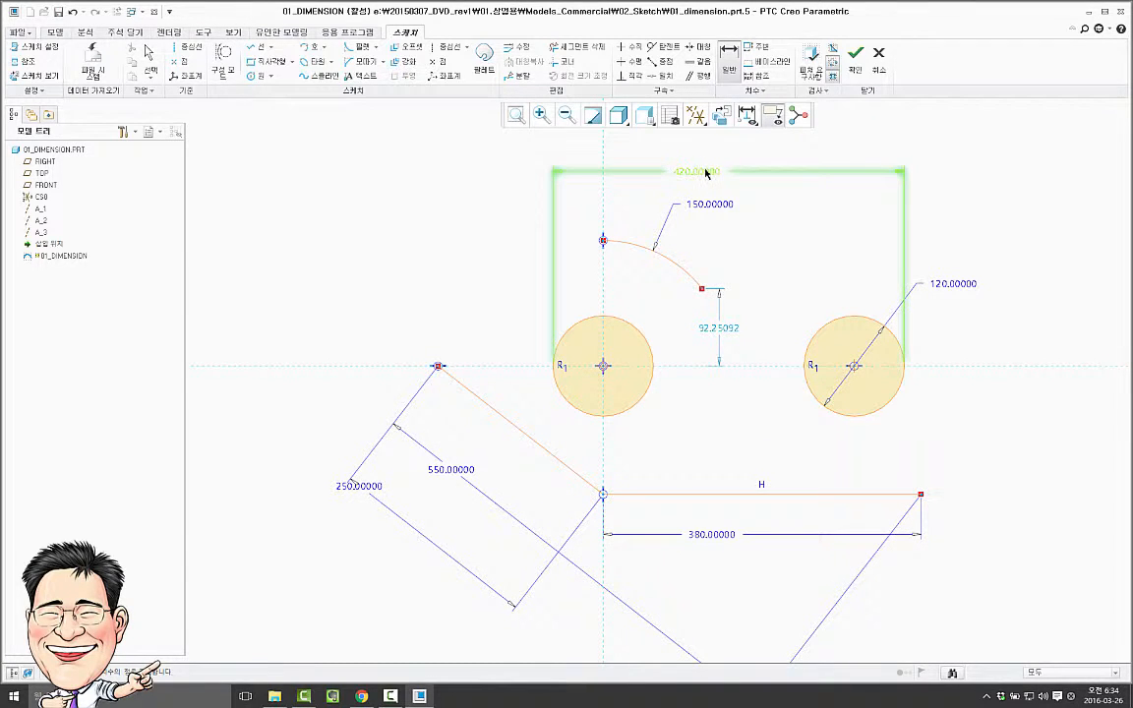
key("Delete")
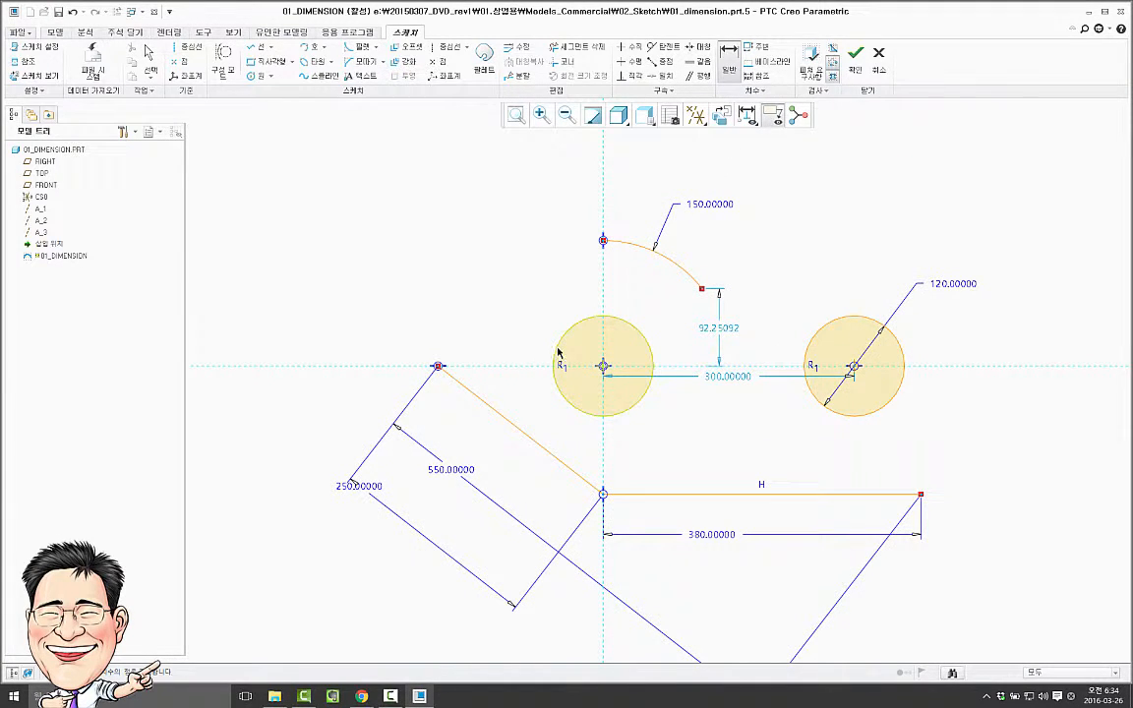
- Dimension the horizontal distance between the left edges of the two circles, and delete that dimension
left_click(568, 358)
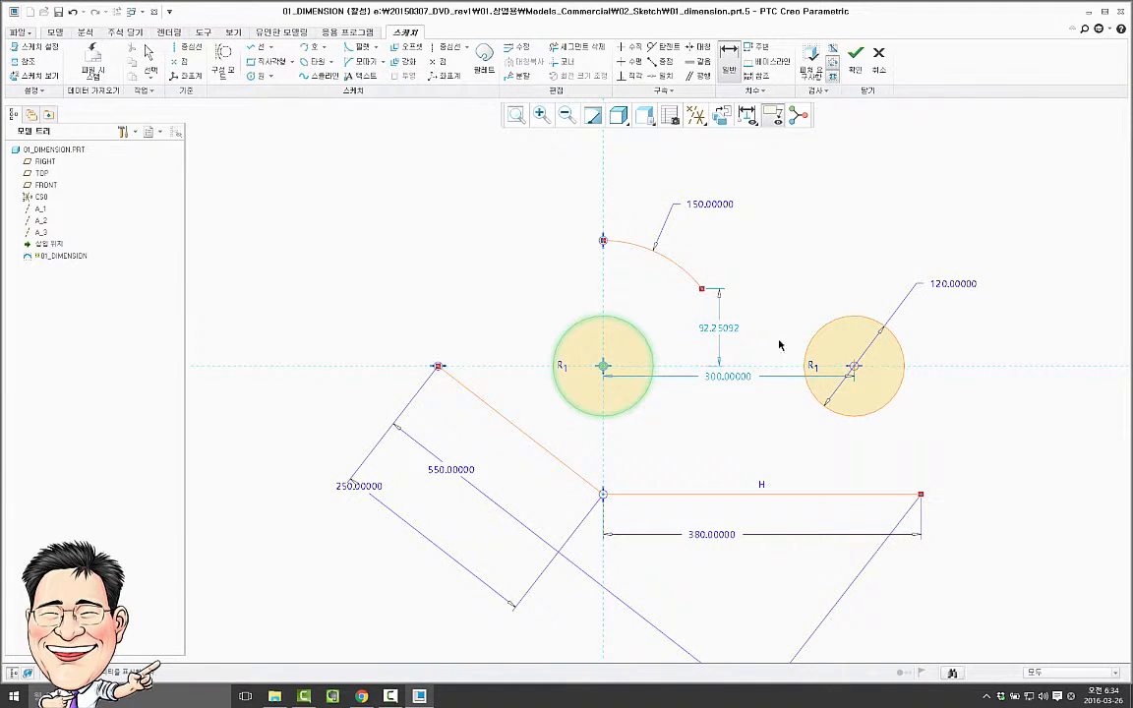
left_click(878, 328, "ctrl")
middle_click(693, 169)
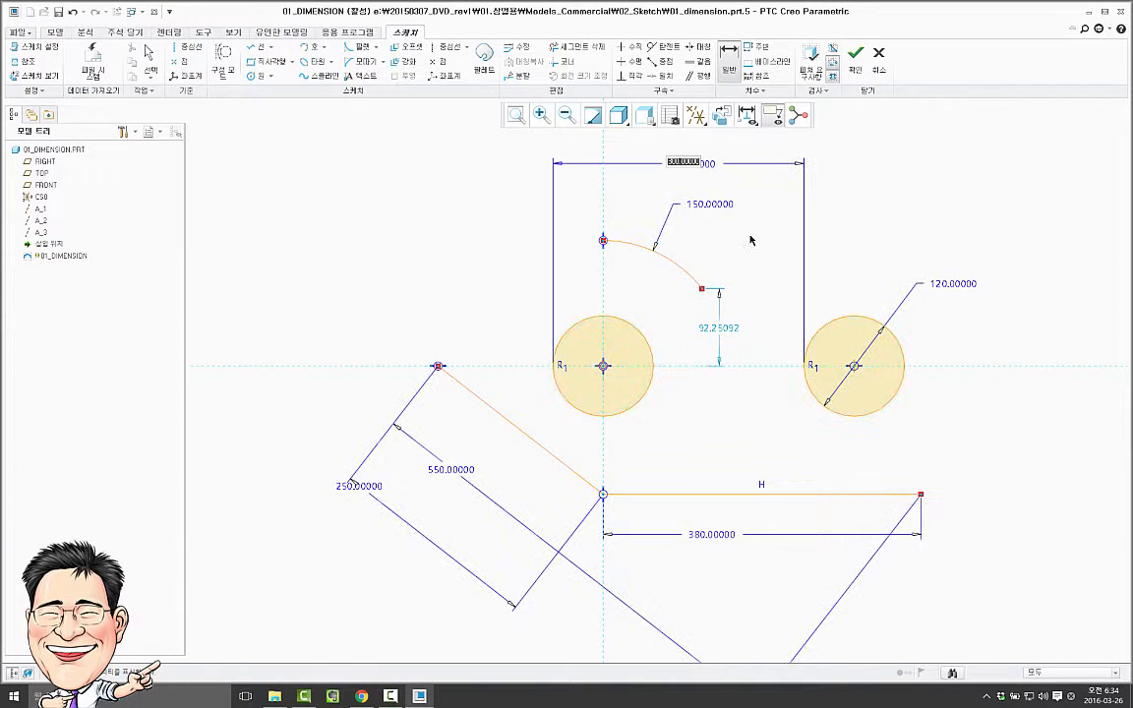
key("Return")
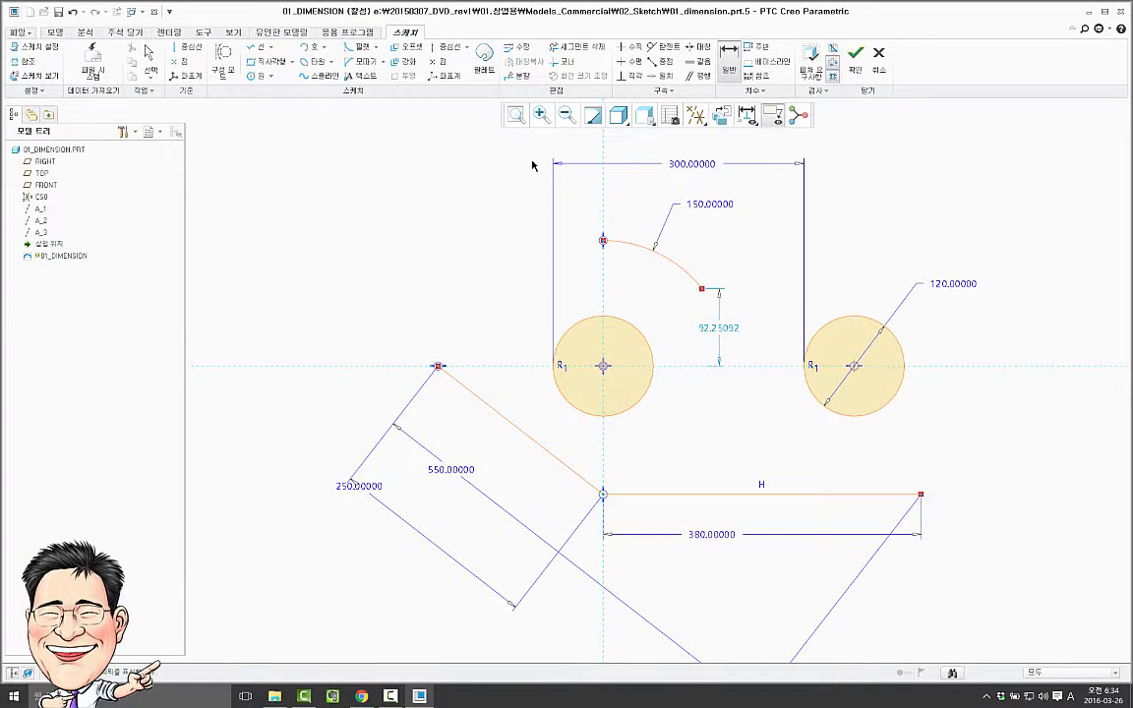
left_click(706, 167)
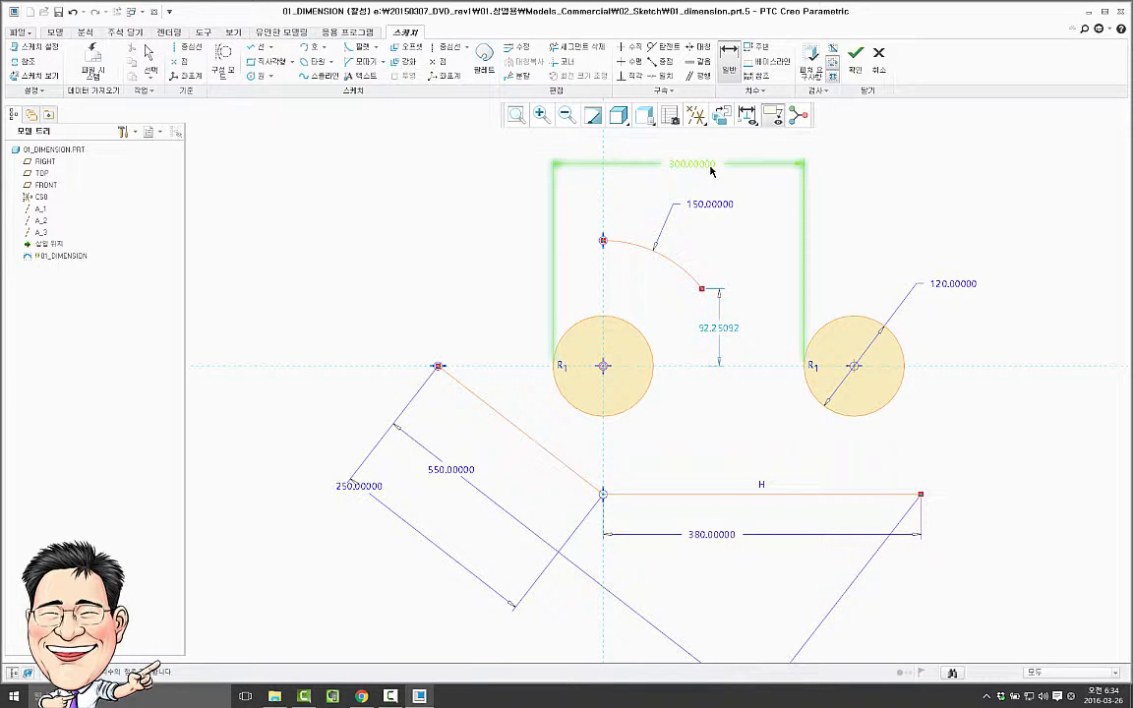
key("Delete")
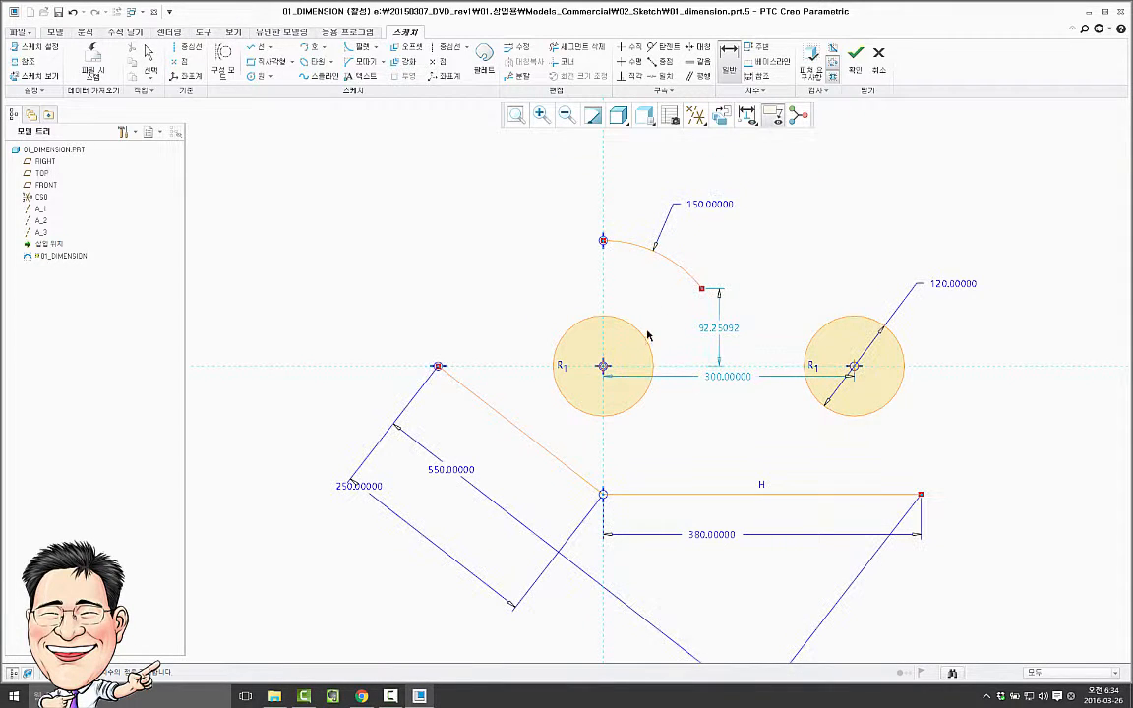
- Try twice to dimension the vertical offset between the lower edges of the two circles, undoing each attempt
left_click(576, 387)
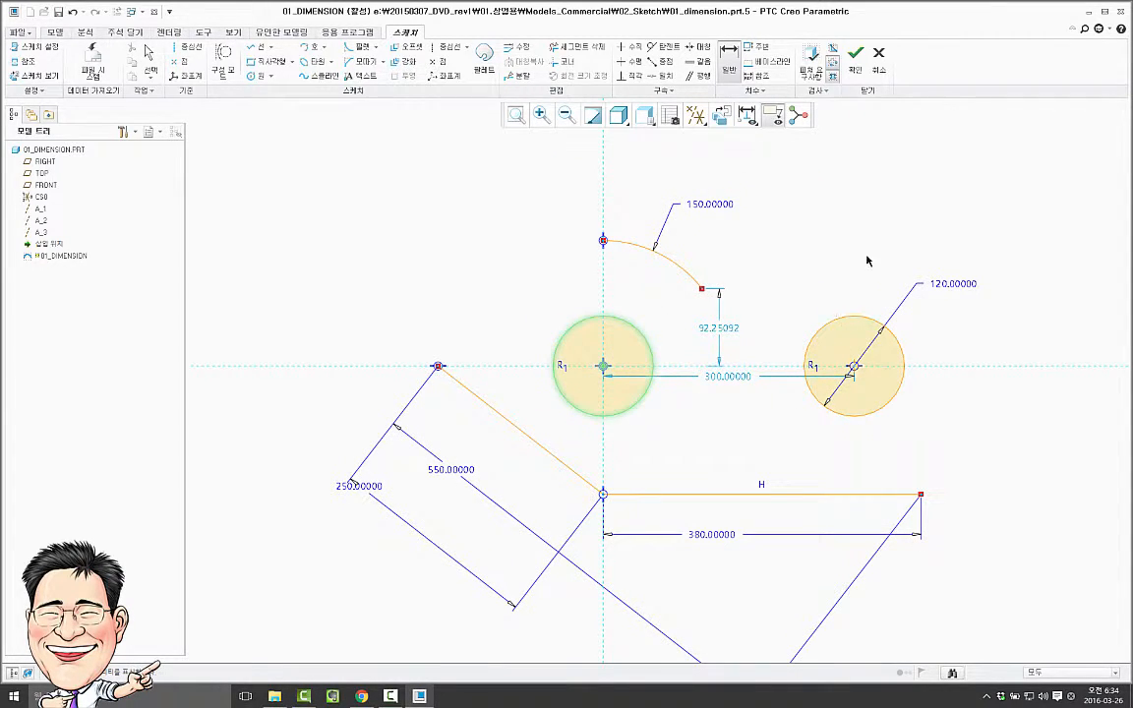
left_click(824, 409)
middle_click(758, 480)
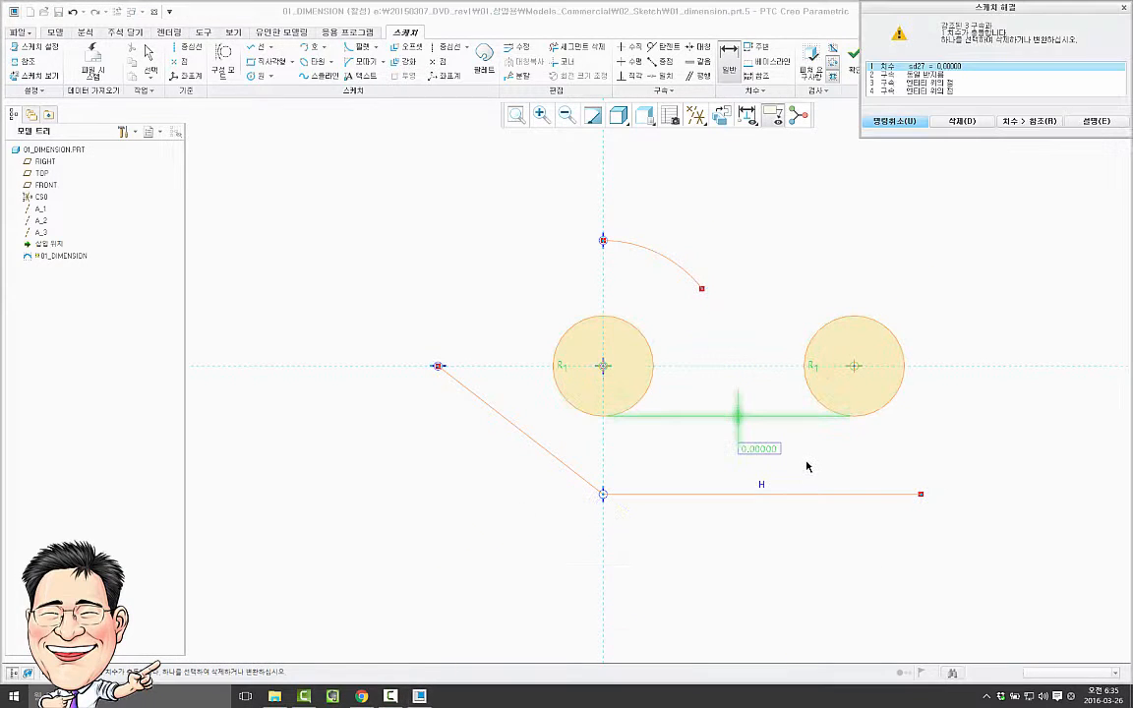
left_click(913, 124)
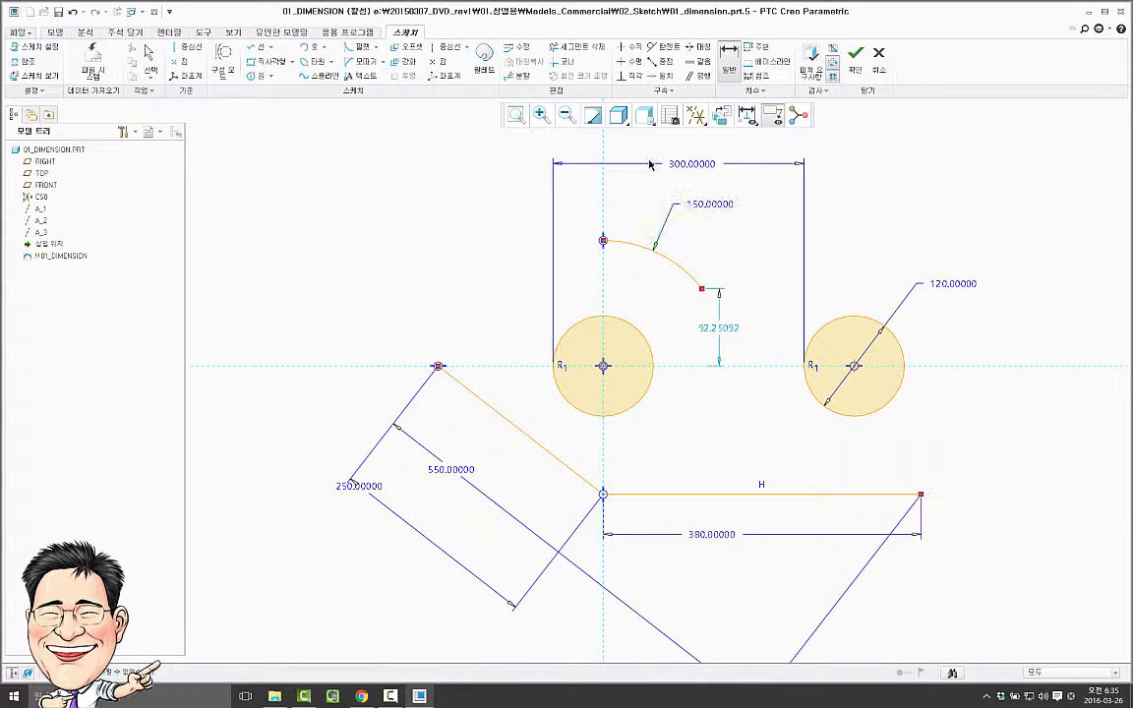
left_click(630, 414)
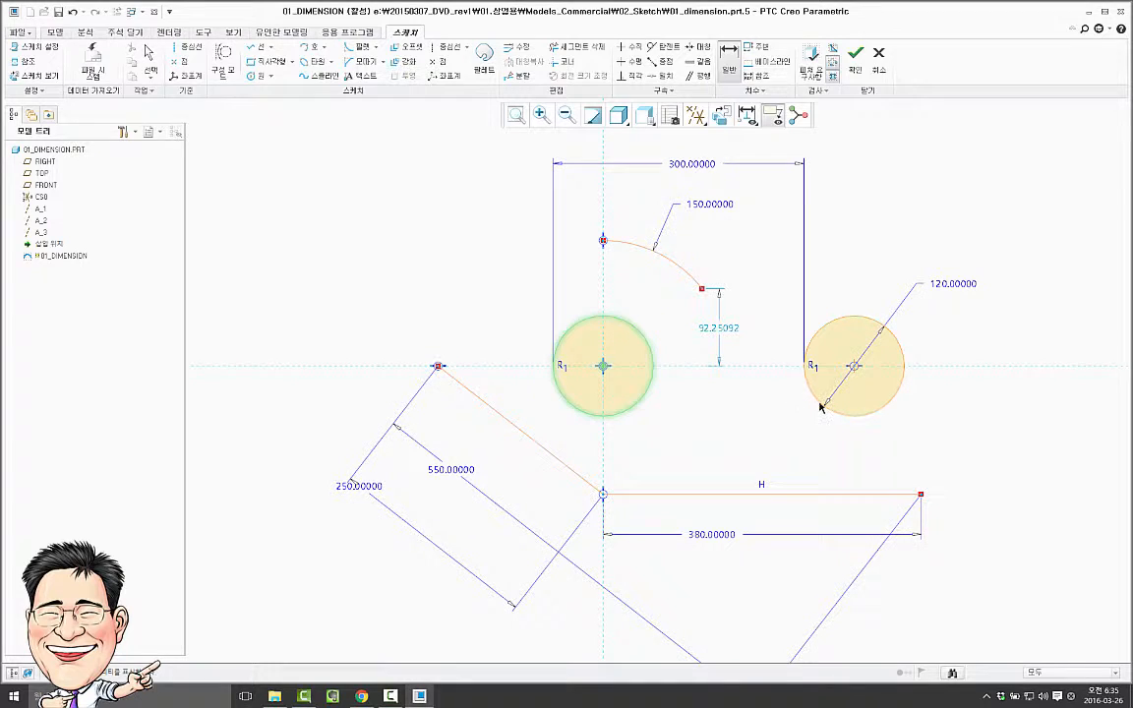
left_click(826, 407)
middle_click(765, 581)
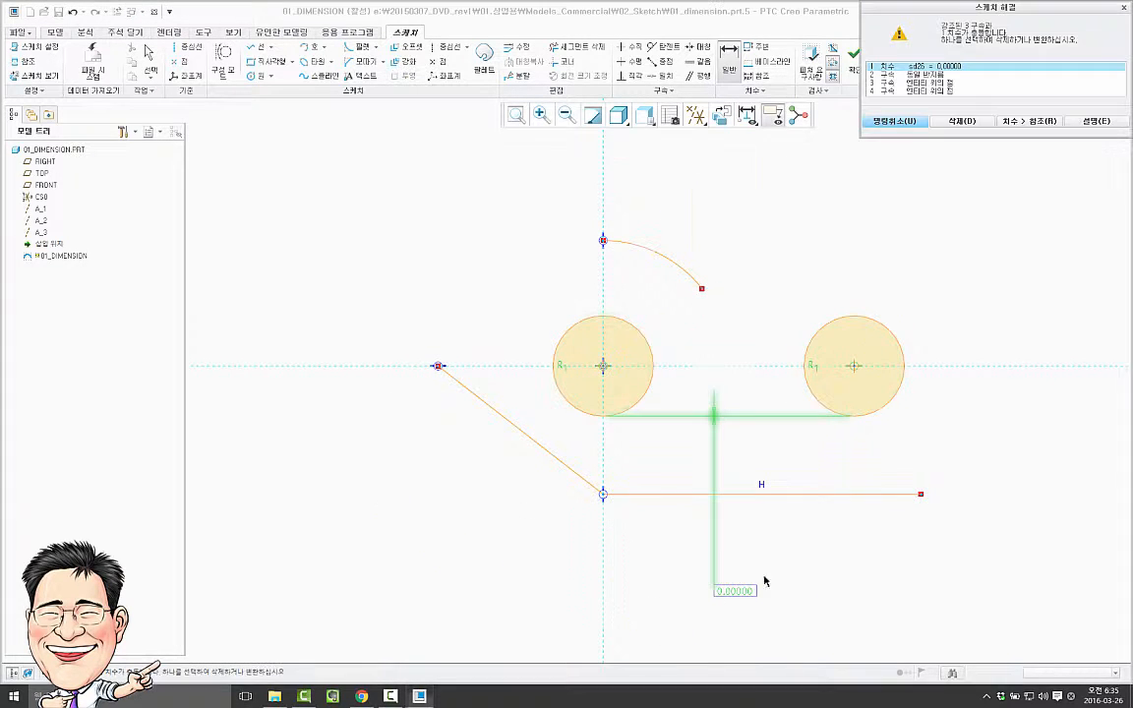
left_click(888, 121)
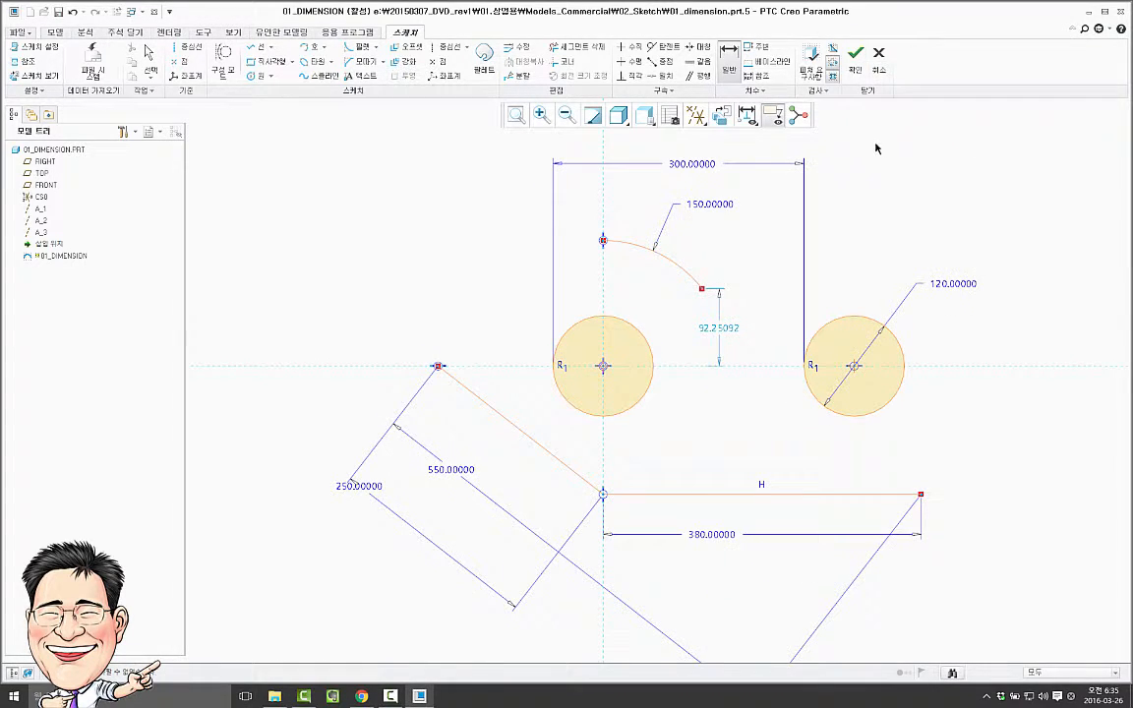
- Try to add a radius dimension to the left-hand circle, undo it, and leave the dimension command
left_click(651, 360)
middle_click(881, 179)
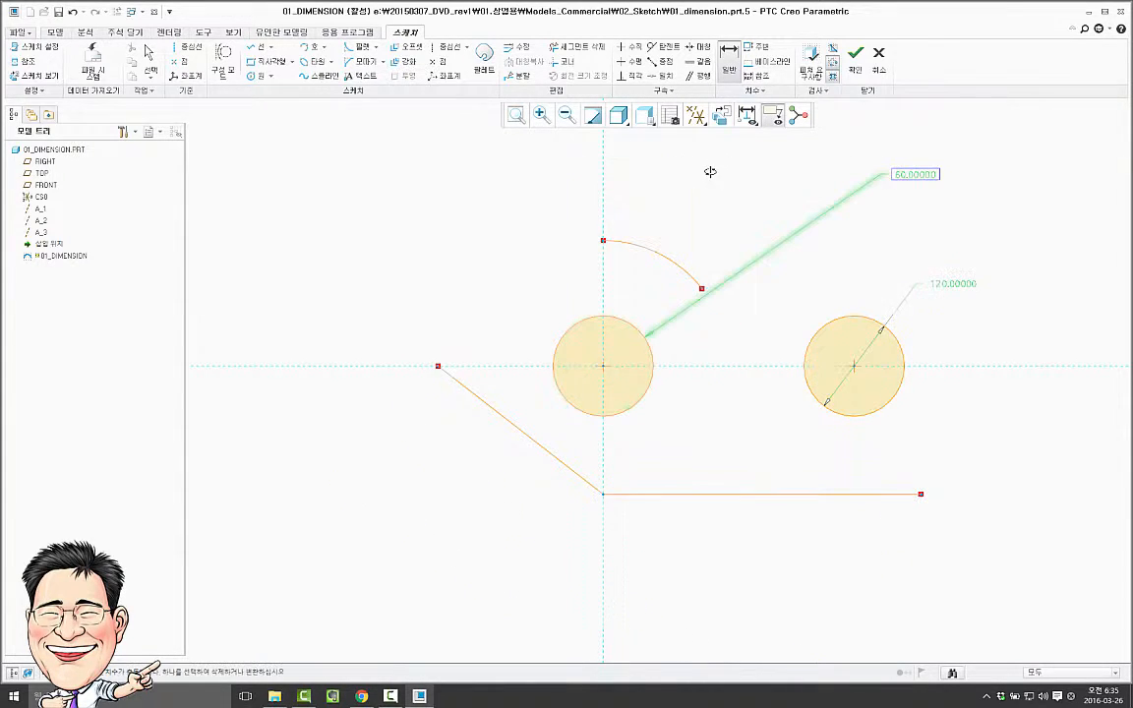
left_click(891, 122)
middle_click(821, 178)
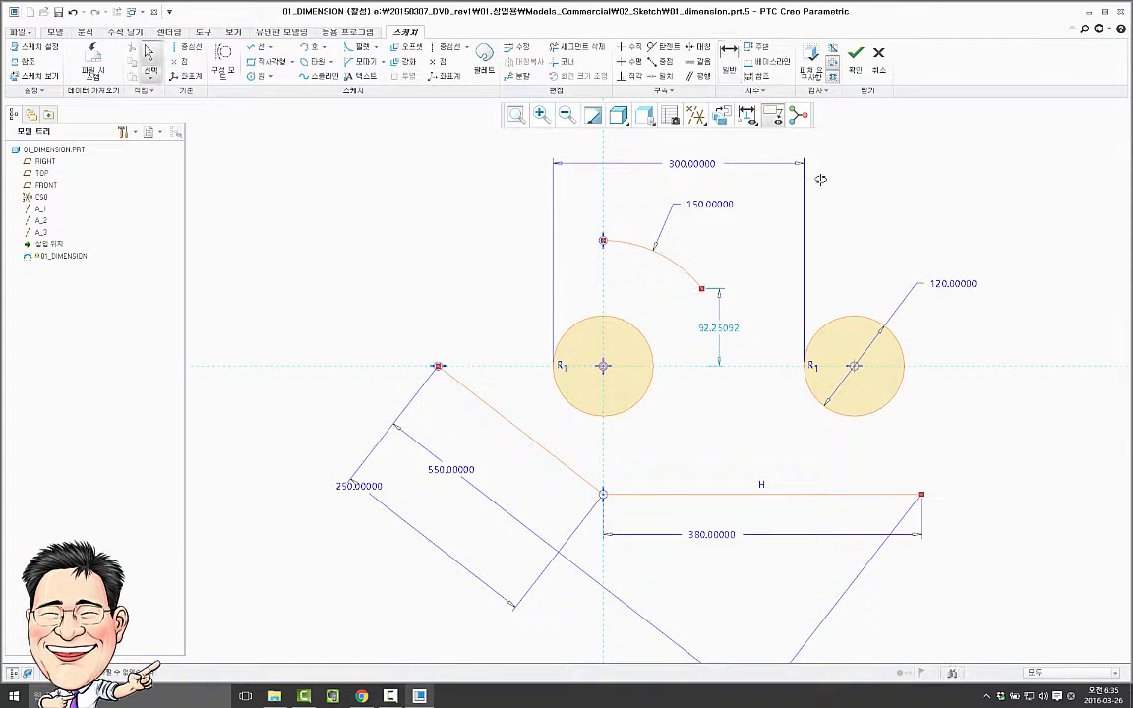
- Replace the horizontal dimension between the circles' left edges with one between their facing inner edges
left_click(682, 164)
key("Delete")
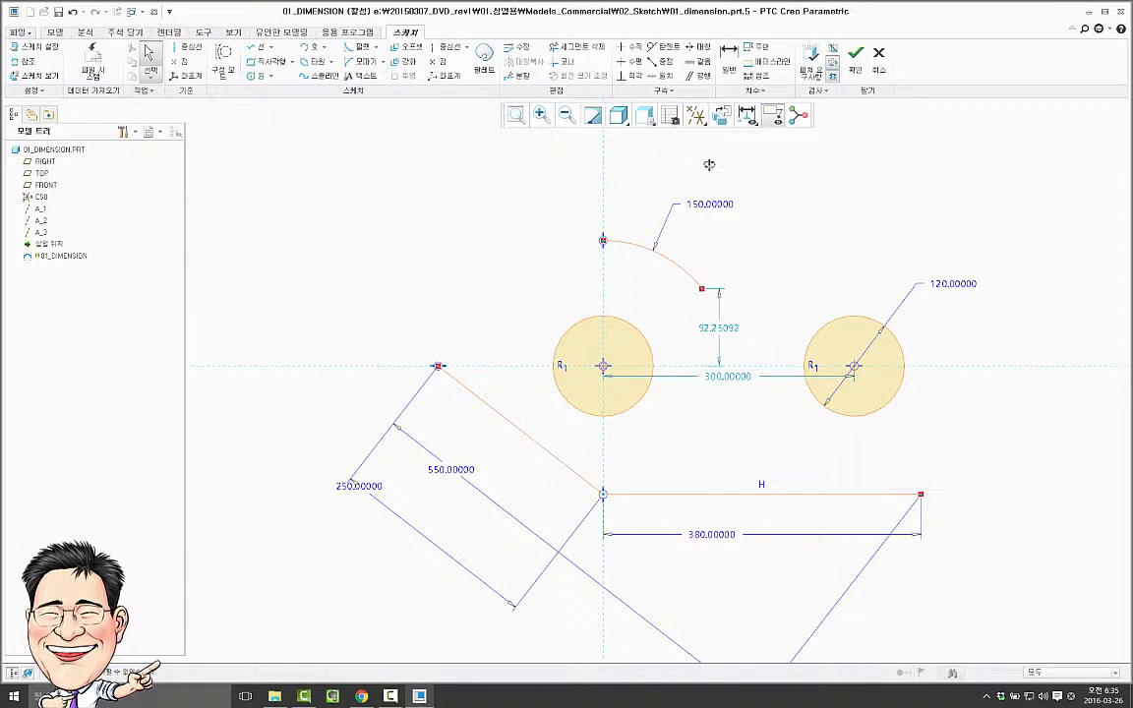
left_click(729, 56)
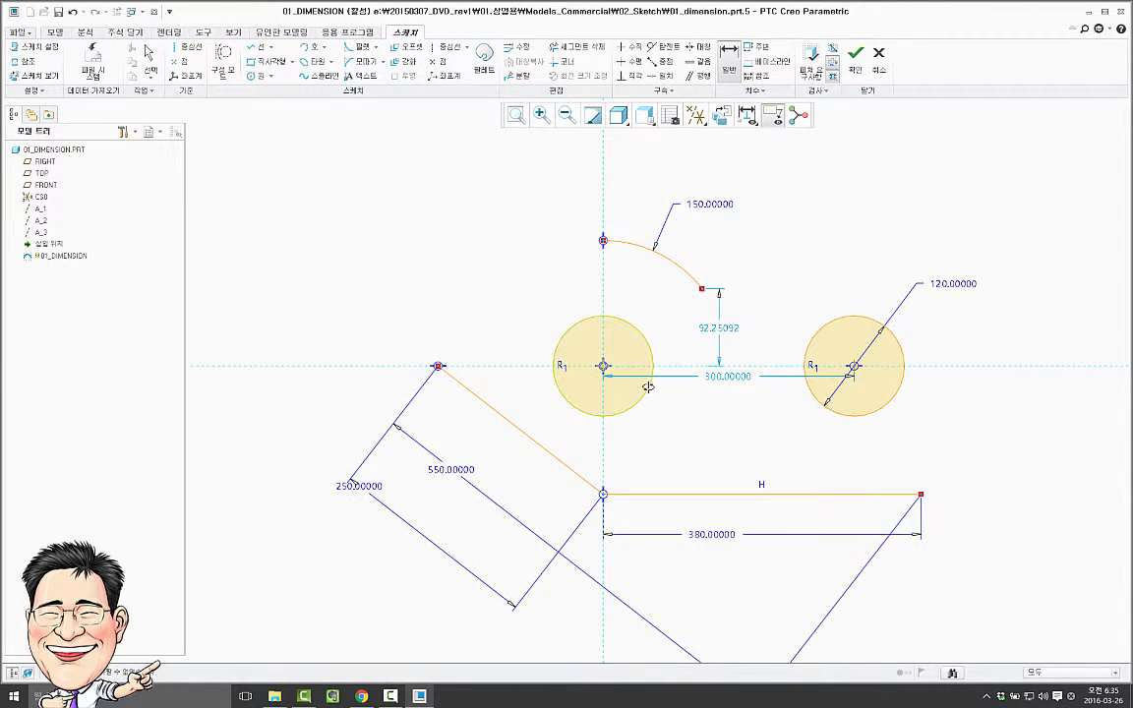
left_click(648, 381)
left_click(819, 401)
middle_click(745, 580)
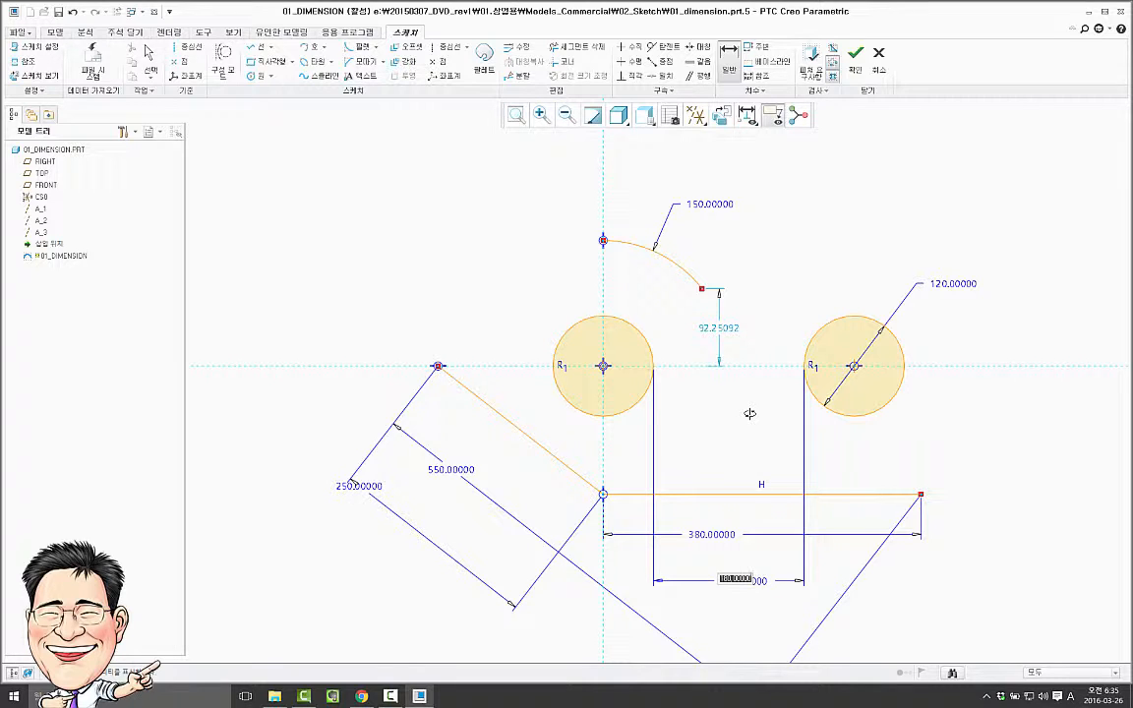
- Add an angular dimension across the arc's two endpoints about its center and set it to 50 degrees
left_click(603, 241)
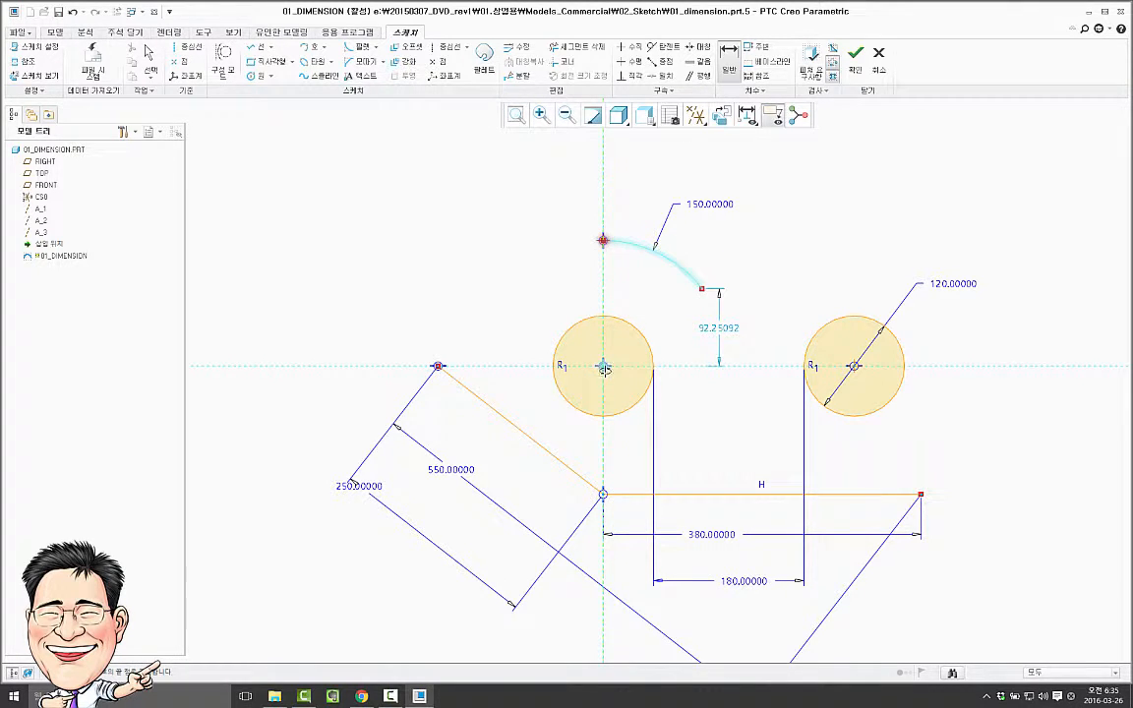
left_click(698, 287)
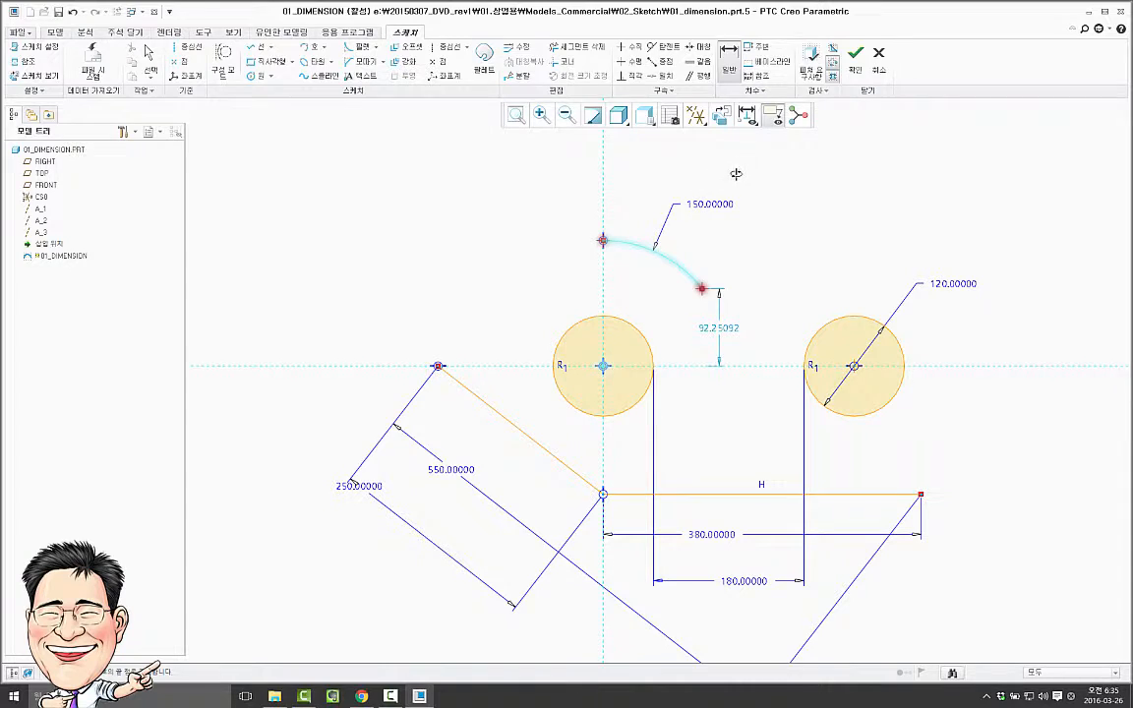
middle_click(716, 158)
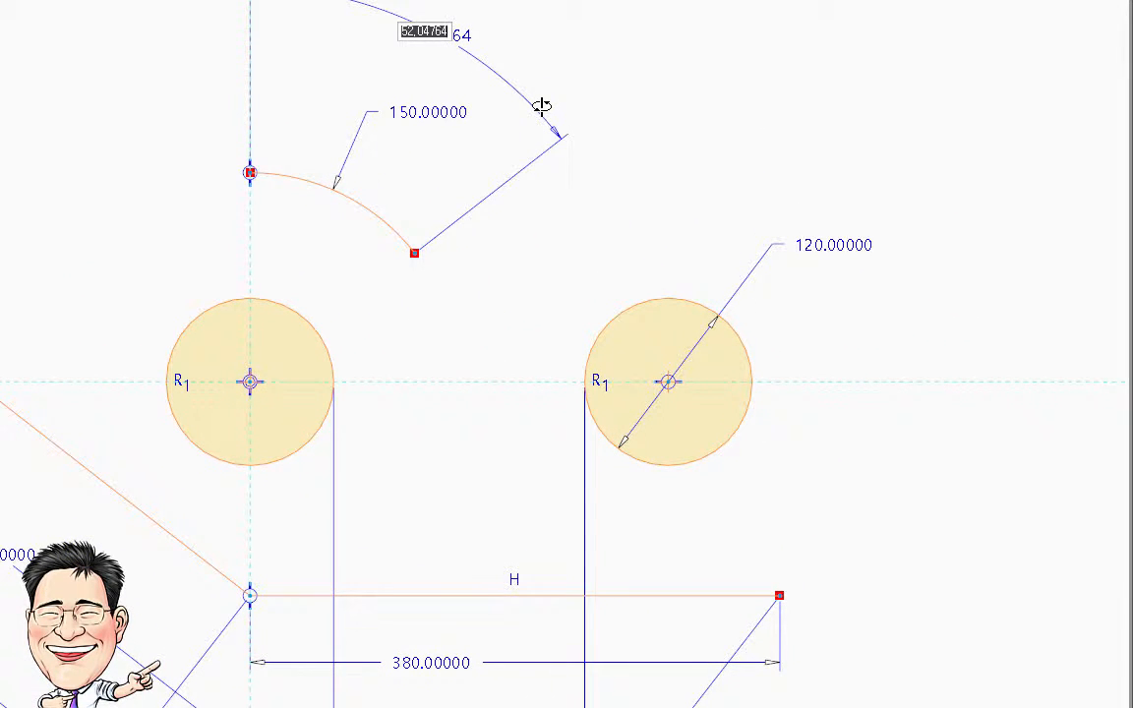
type("50")
key("Return")
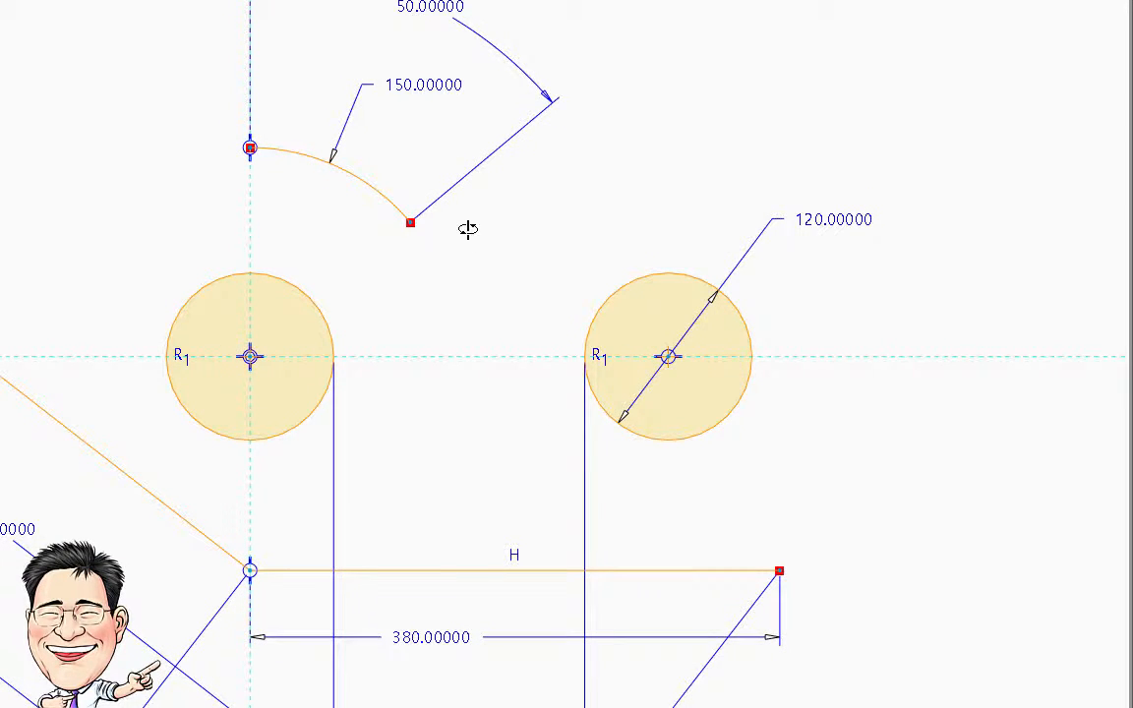
- Add an arc-length dimension to the arc and resolve the conflict by converting the 50-degree angular dimension to a reference dimension
left_click(370, 186)
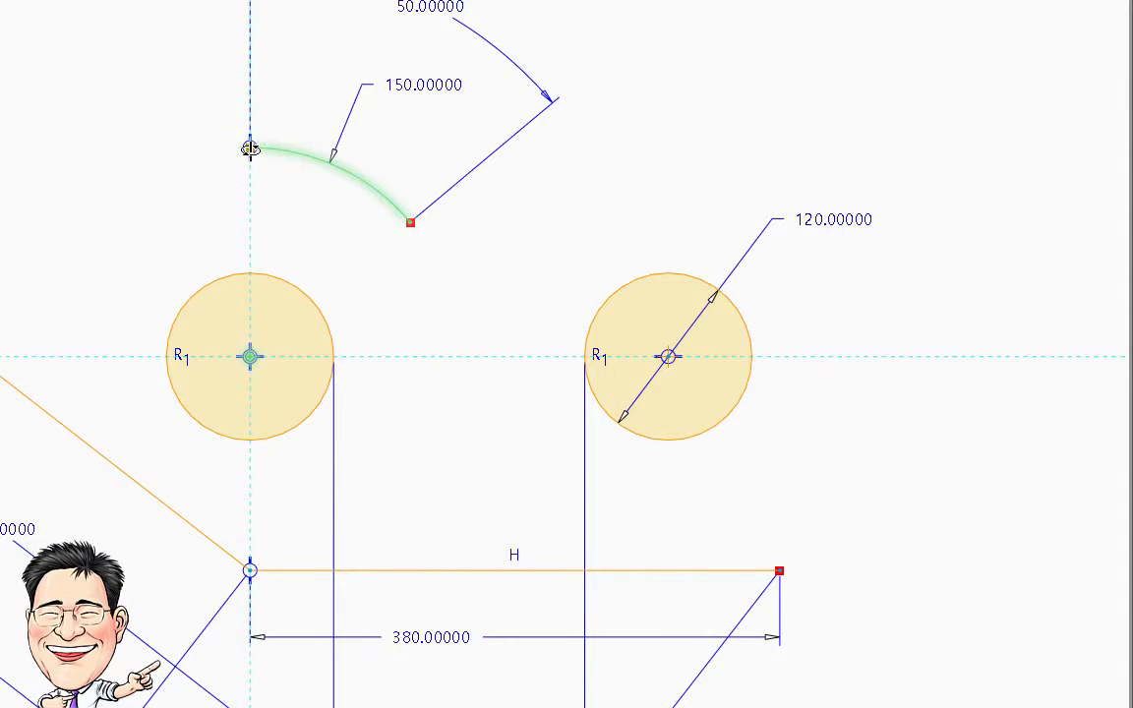
left_click(411, 222)
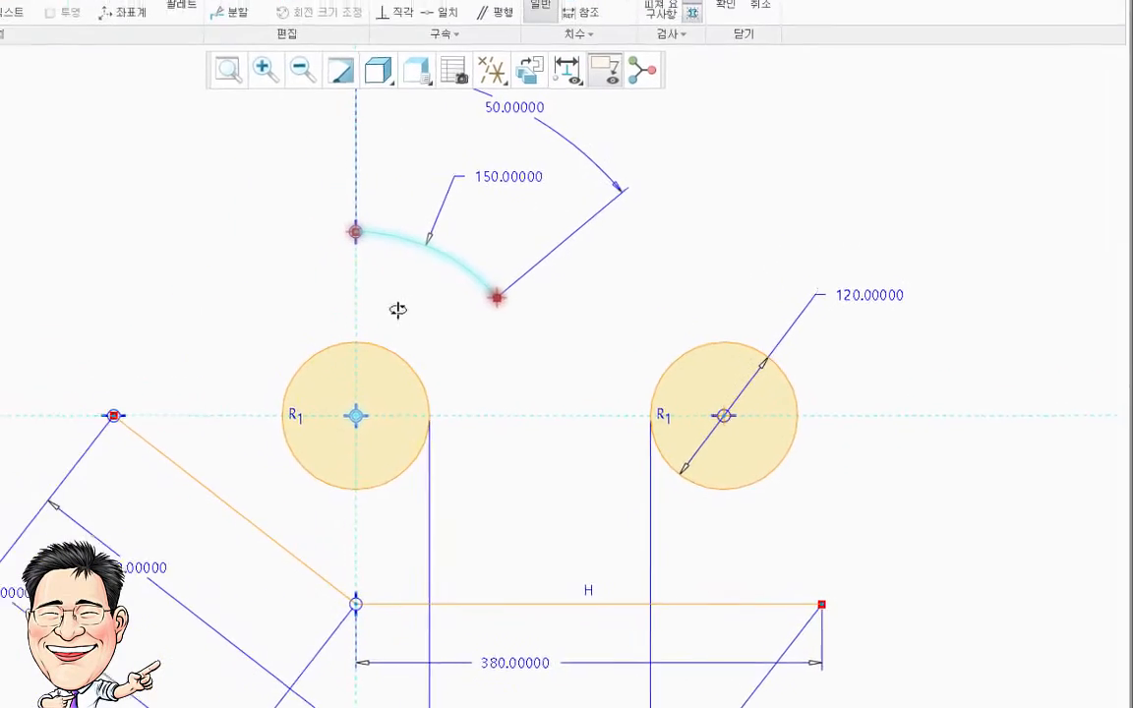
middle_click(314, 233)
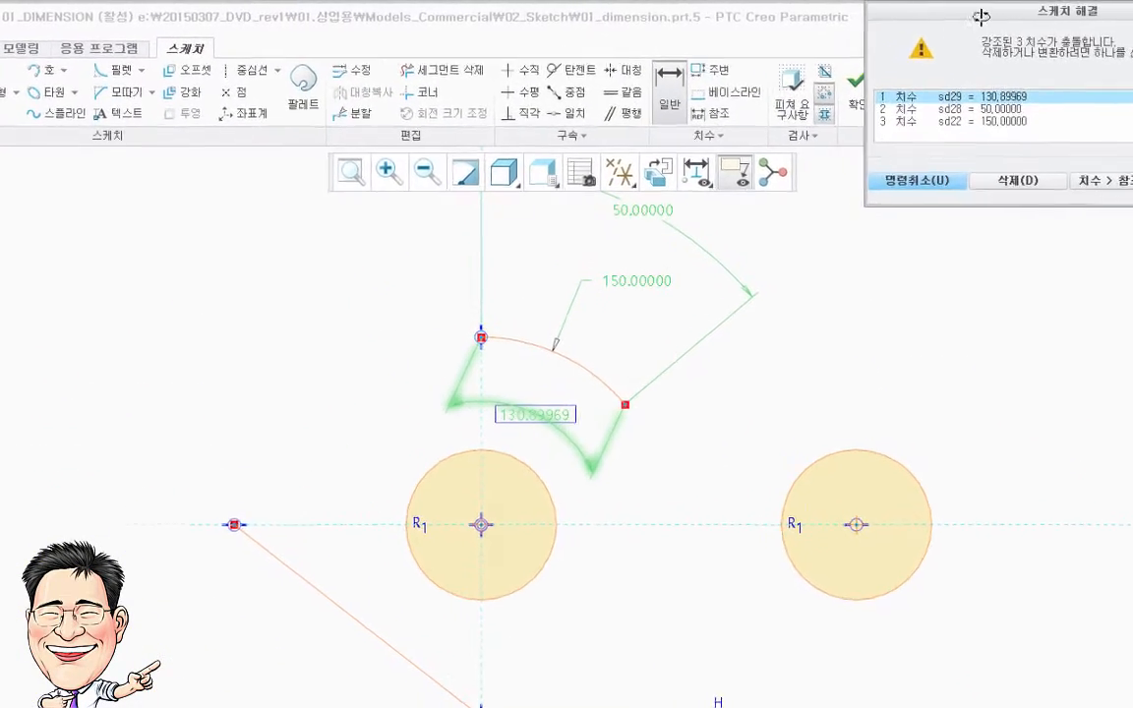
left_click_drag(881, 10, 247, 347)
left_click_drag(279, 437, 114, 322)
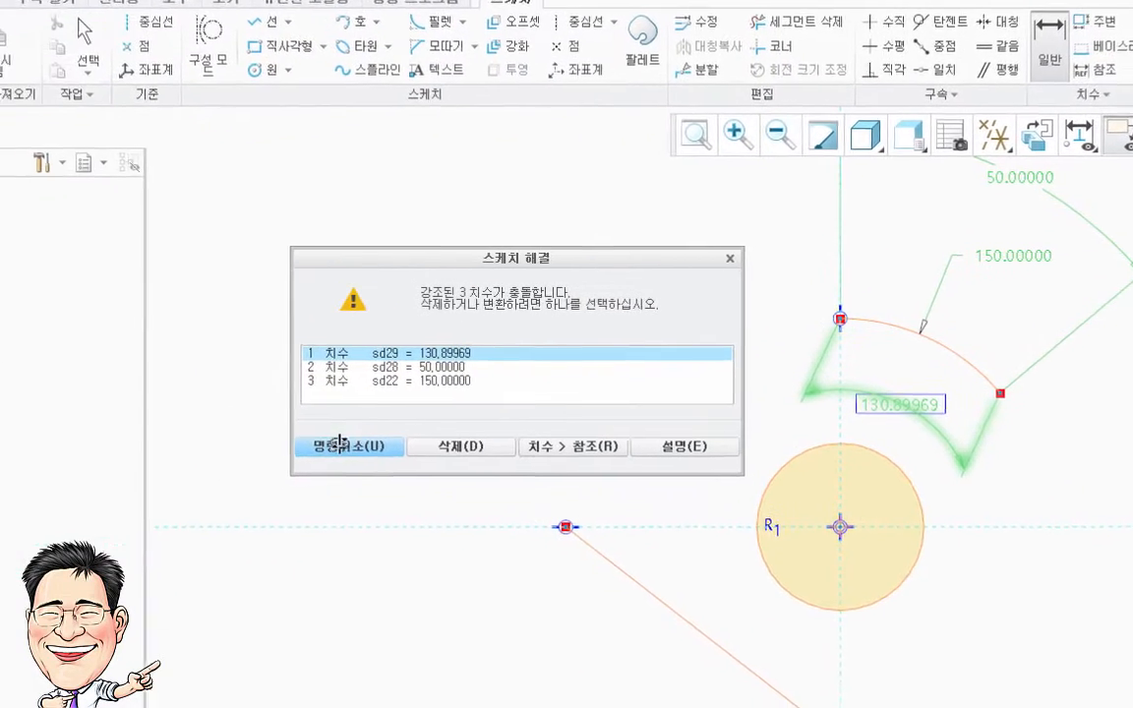
left_click(444, 358)
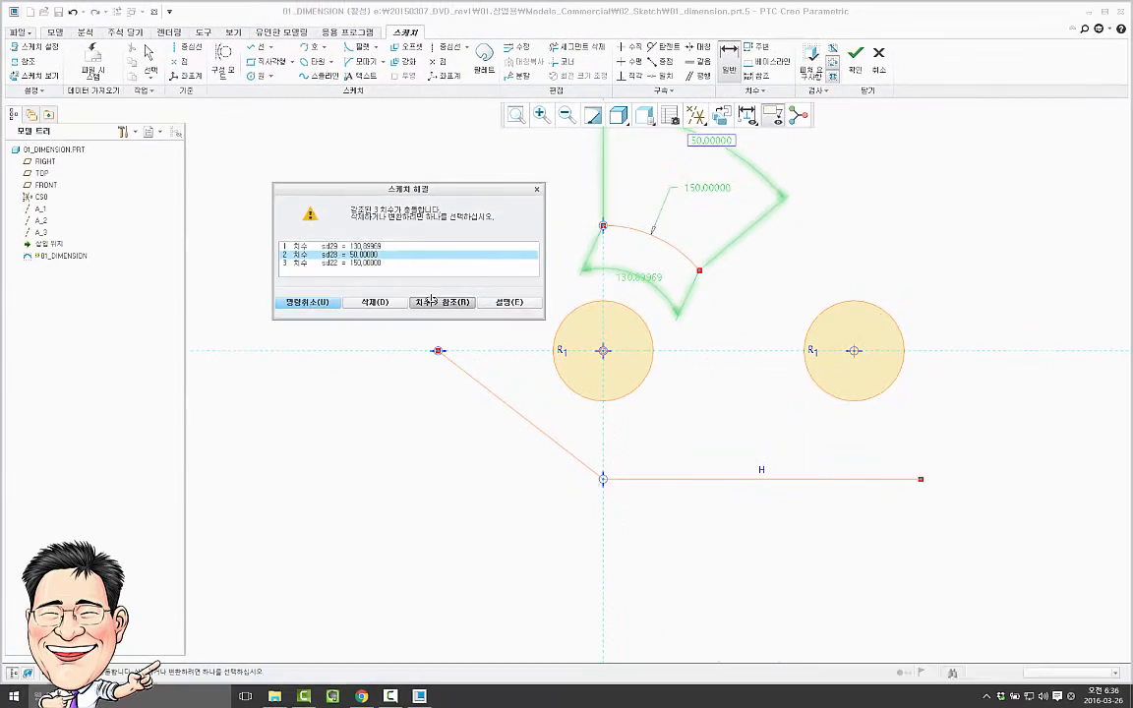
left_click(431, 300)
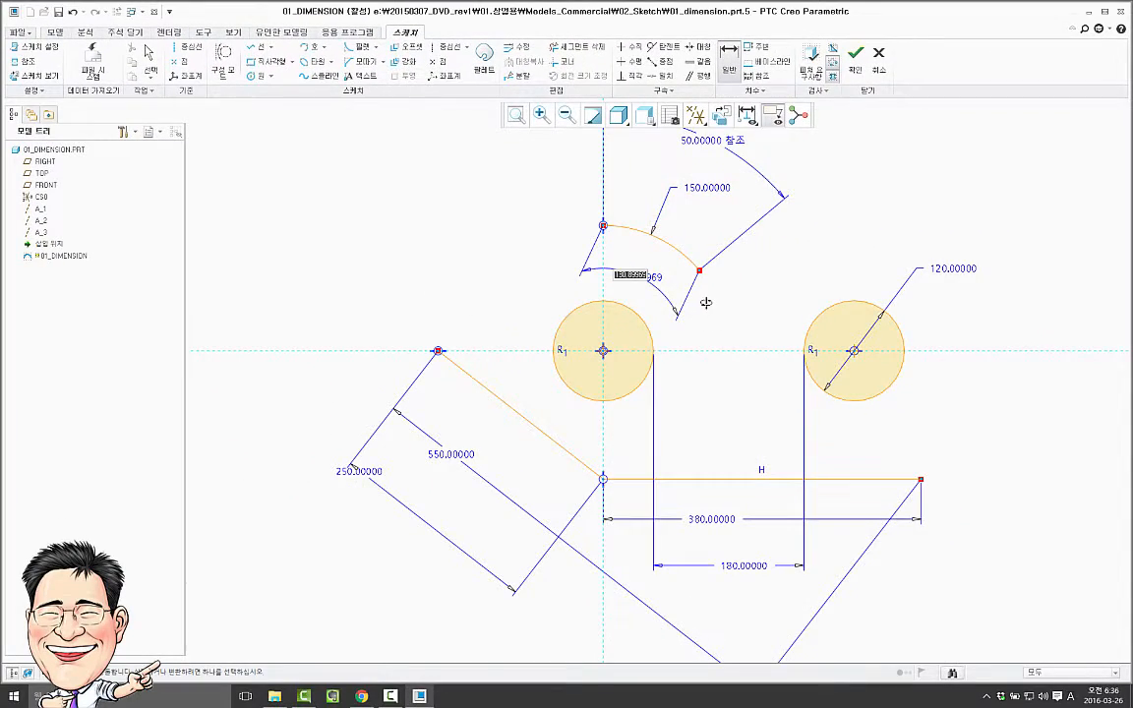
- Try to edit the arc's reference angle, and set the arc-length dimension to 130
double_click(685, 140)
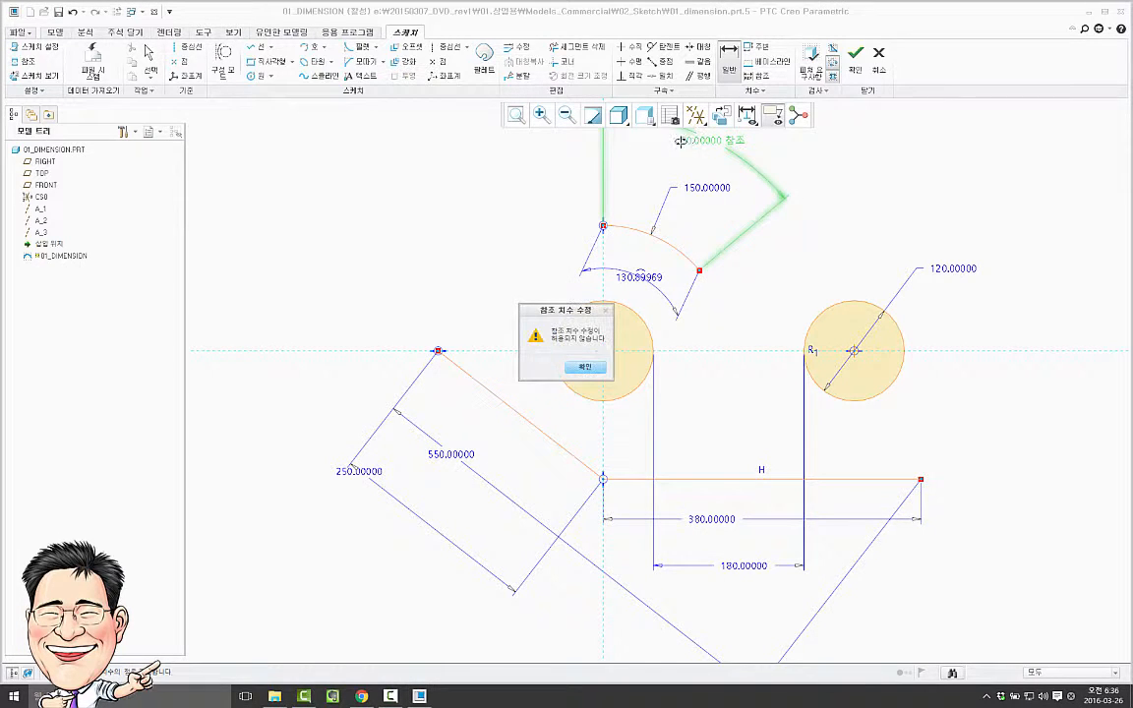
left_click(586, 367)
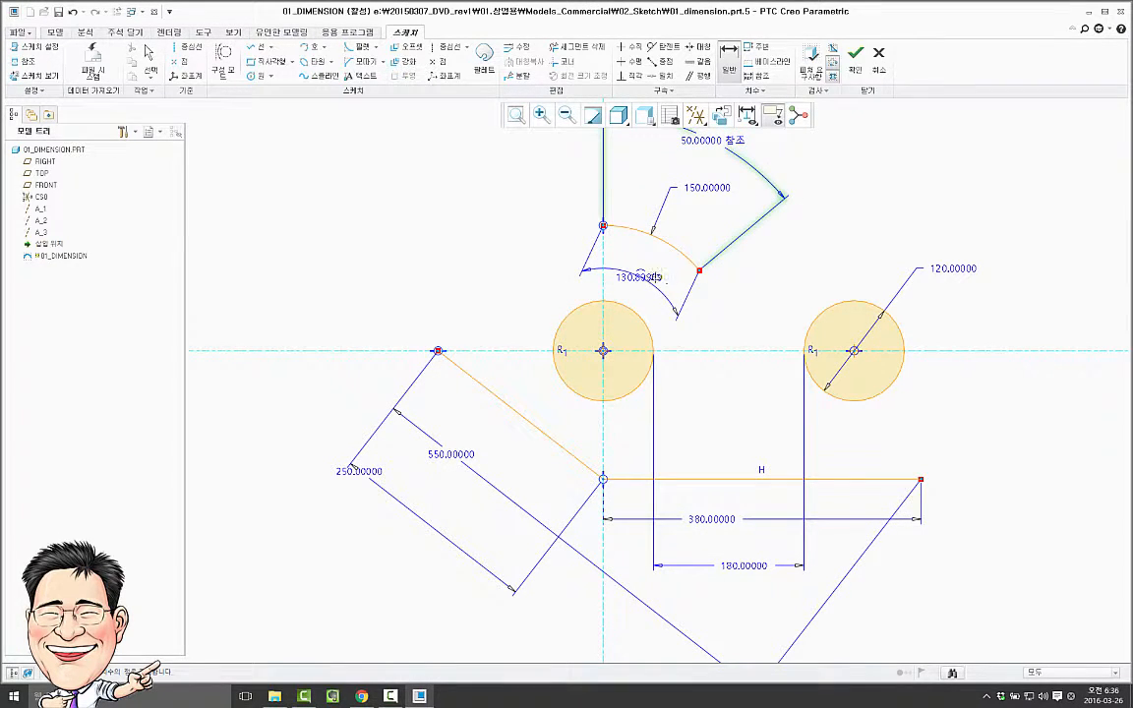
double_click(641, 278)
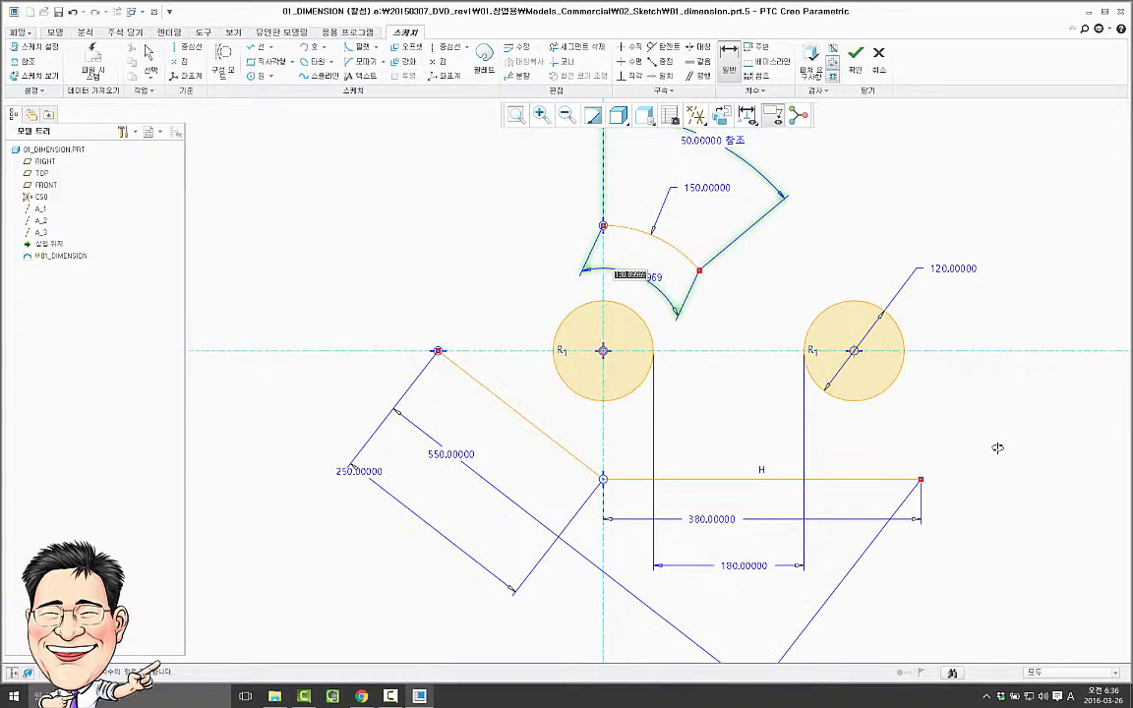
type("130")
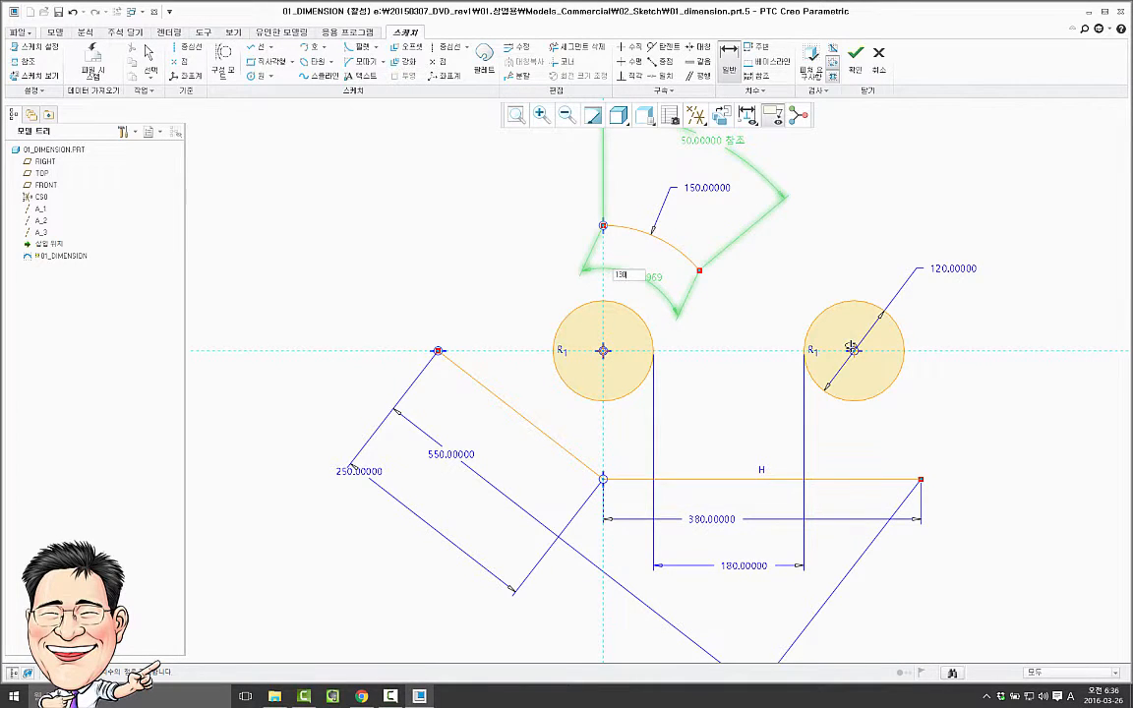
key("Return")
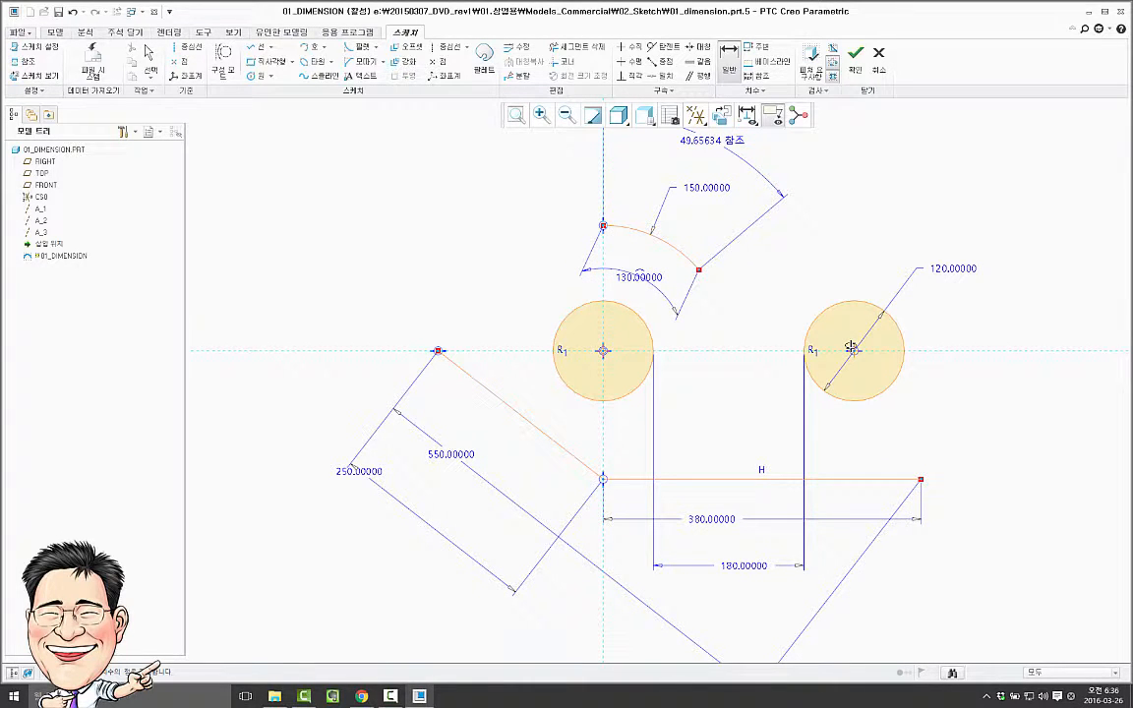
- Accept the 01_DIMENSION sketch and hide it in the model
left_click(855, 52)
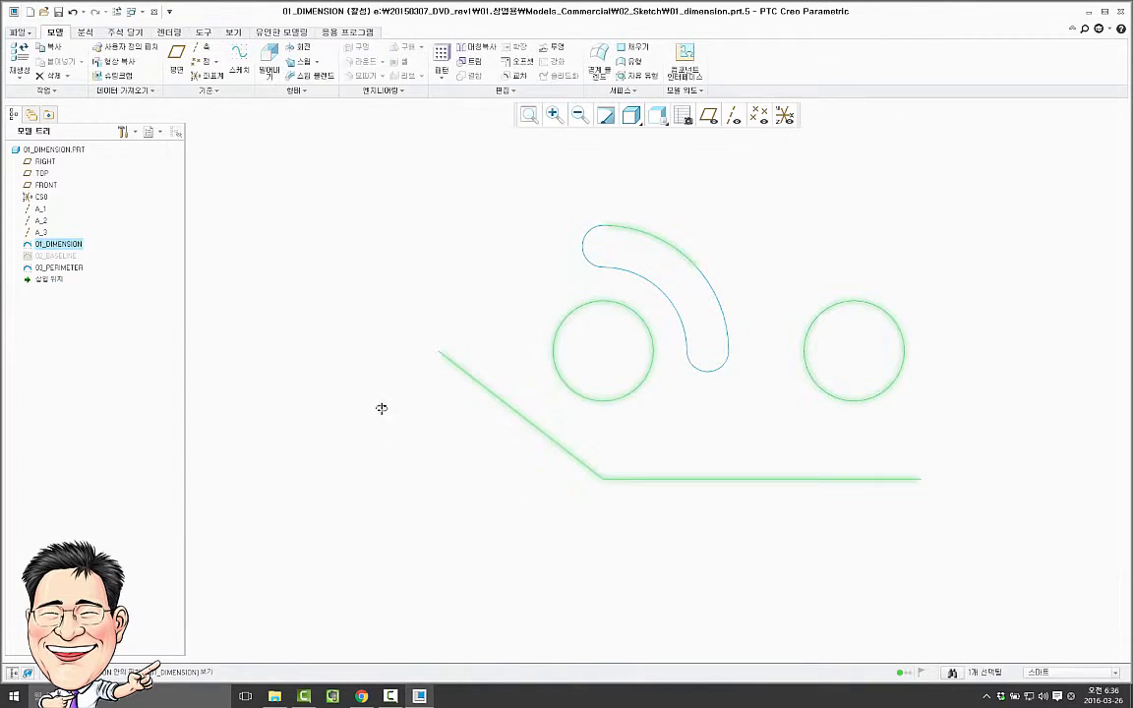
left_click(305, 290)
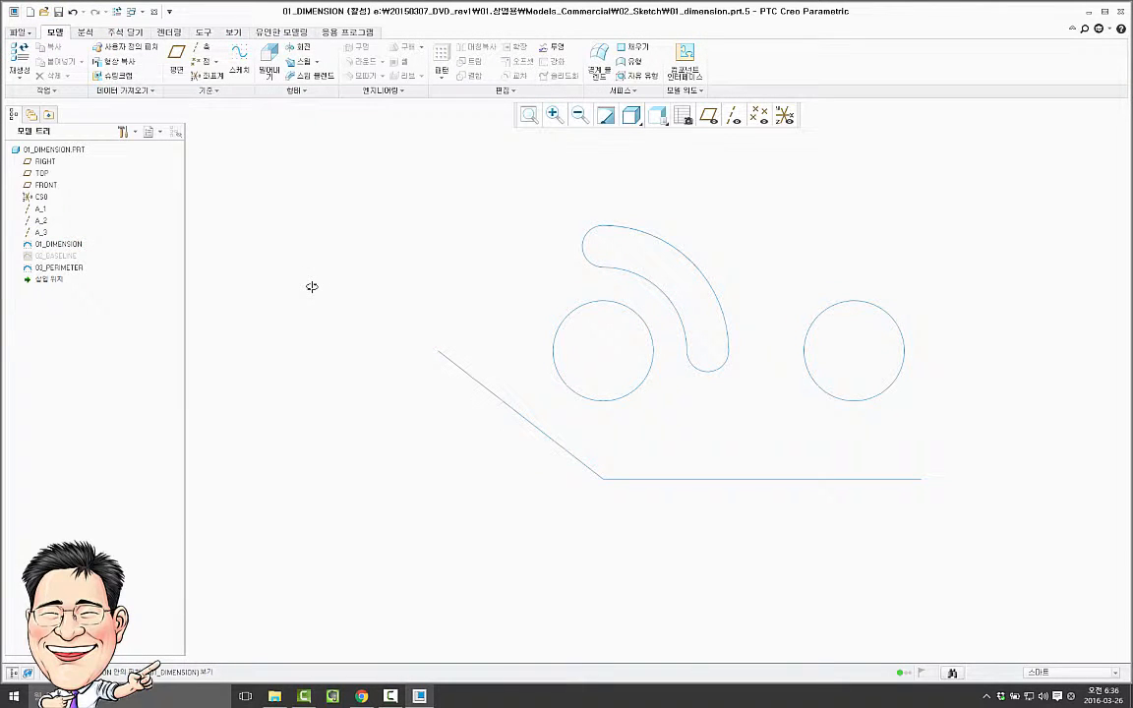
right_click(49, 243)
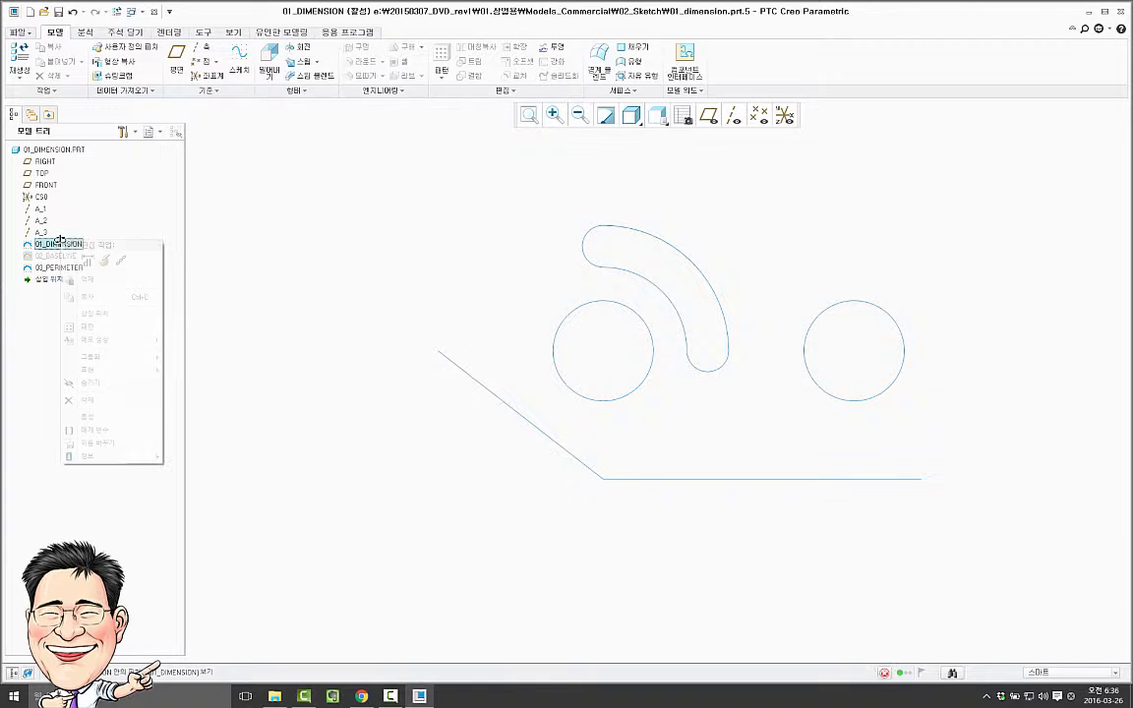
left_click(103, 383)
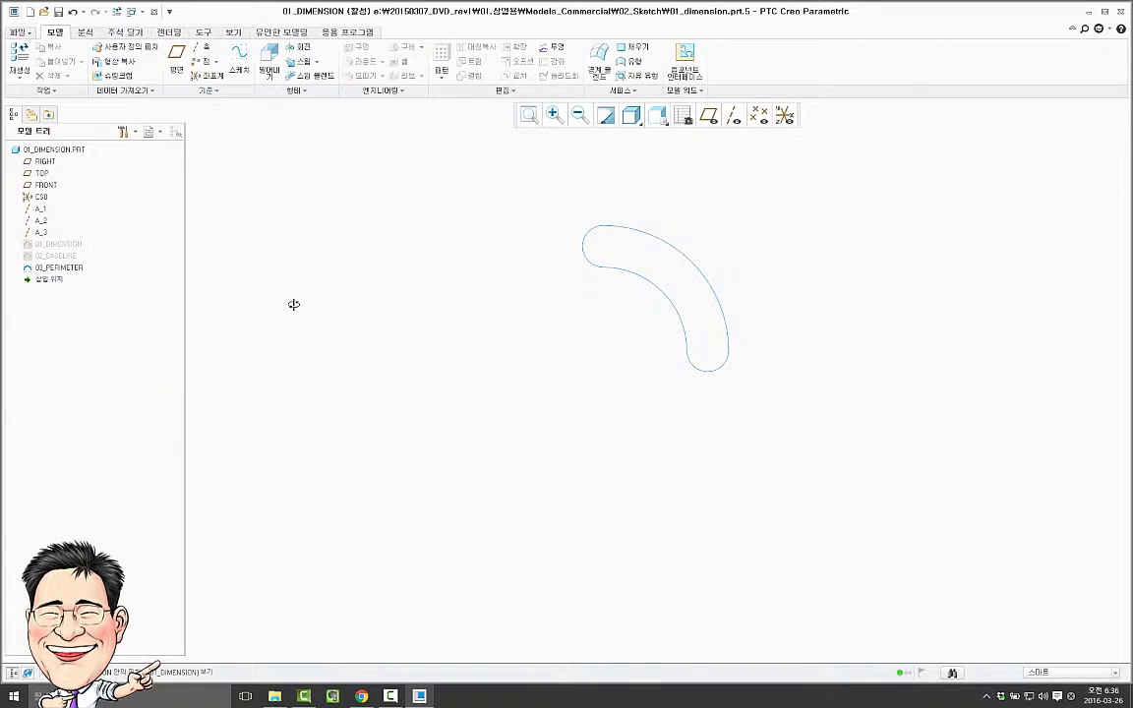
- Hide the 03_PERIMETER sketch and show the 02_BASELINE sketch
right_click(64, 256)
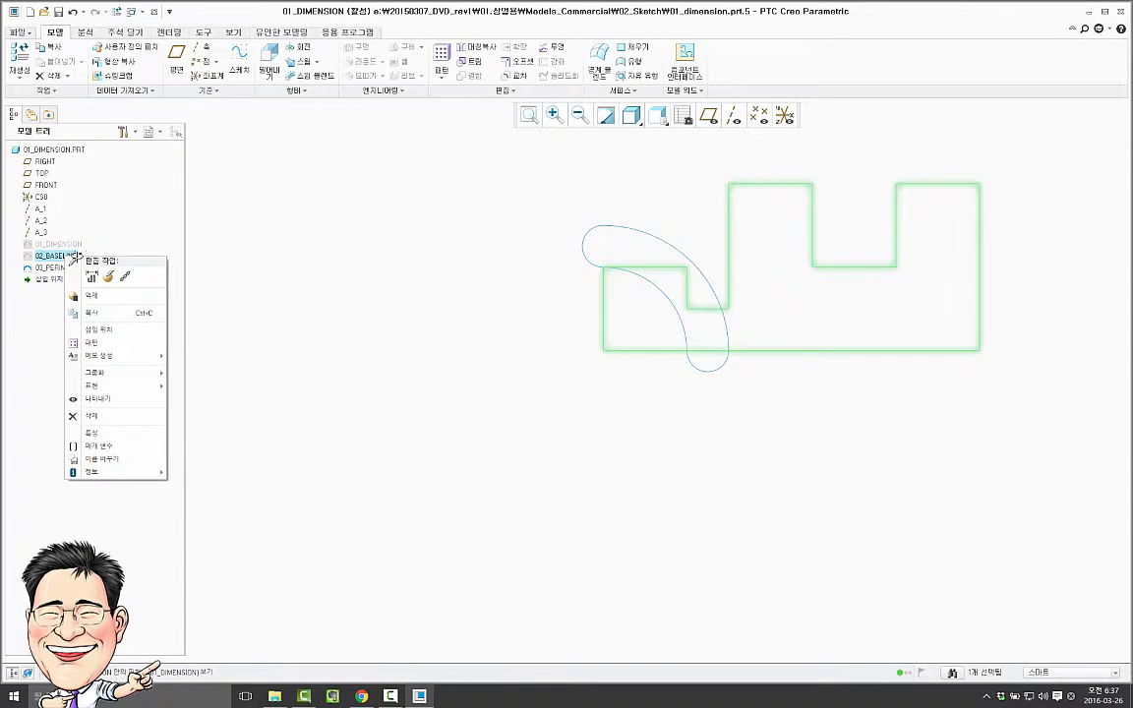
left_click(324, 280)
left_click(64, 267)
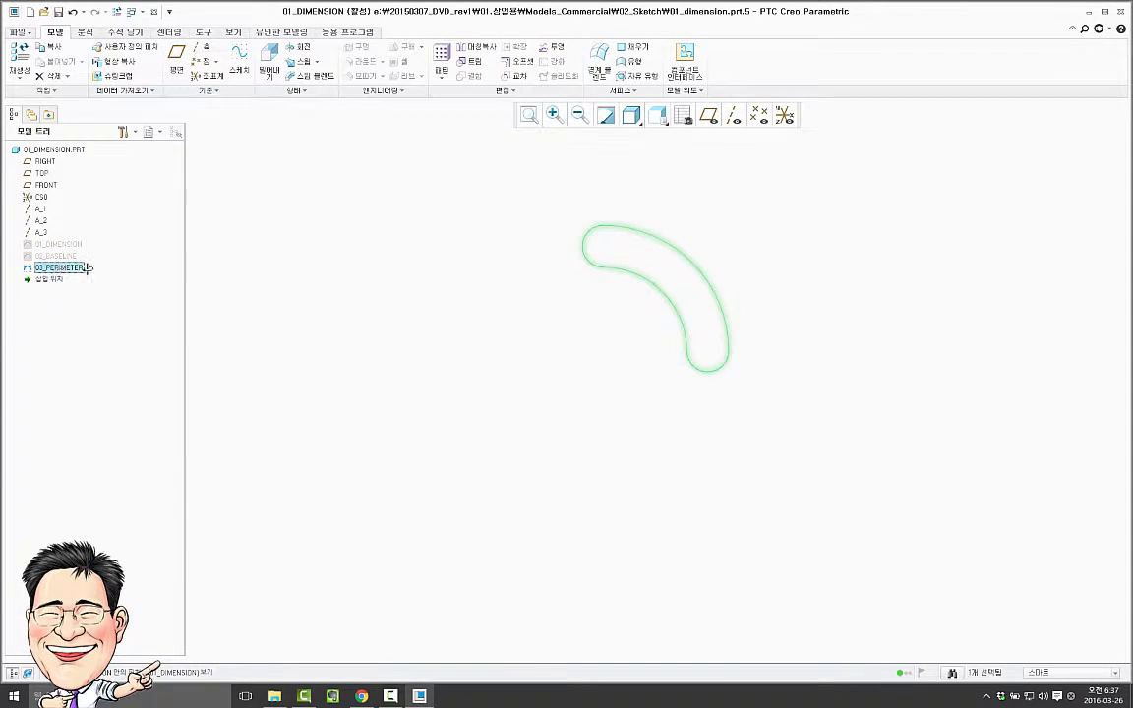
right_click(62, 268)
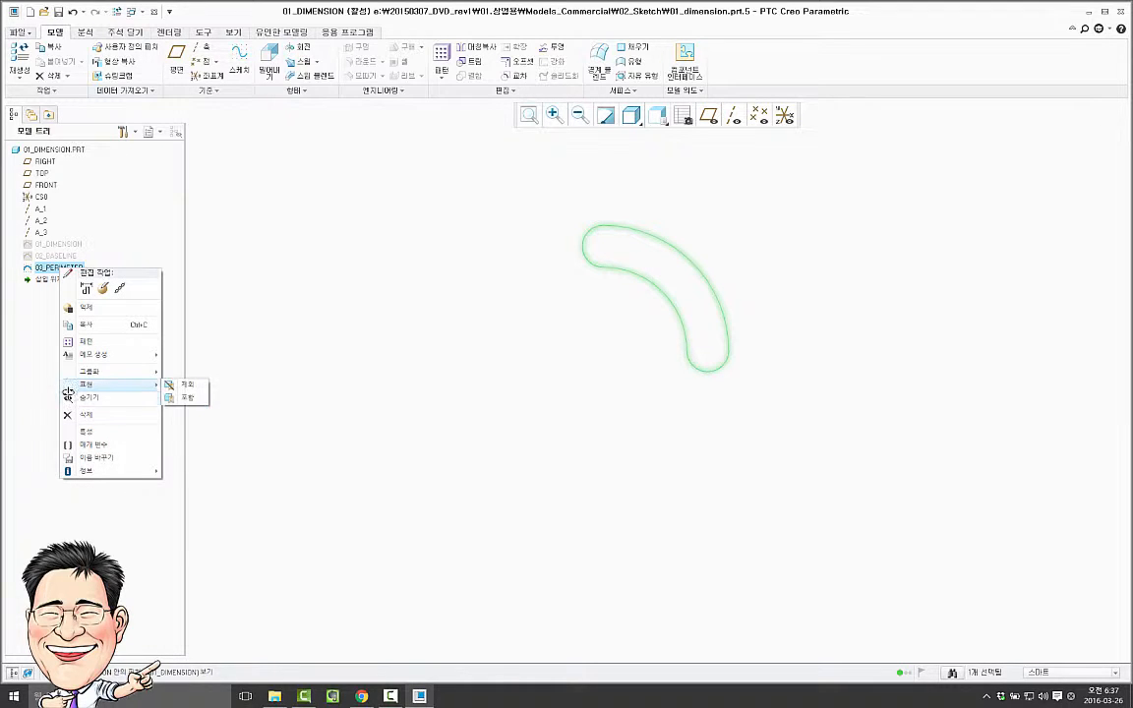
left_click(89, 398)
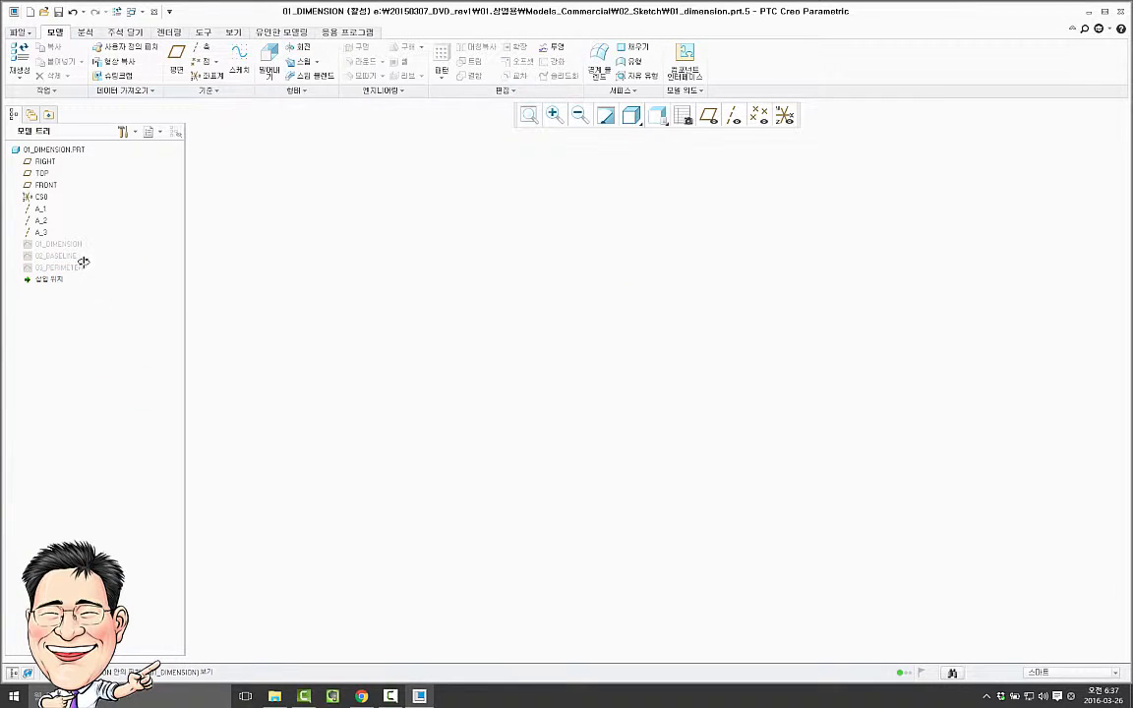
right_click(59, 256)
left_click(106, 397)
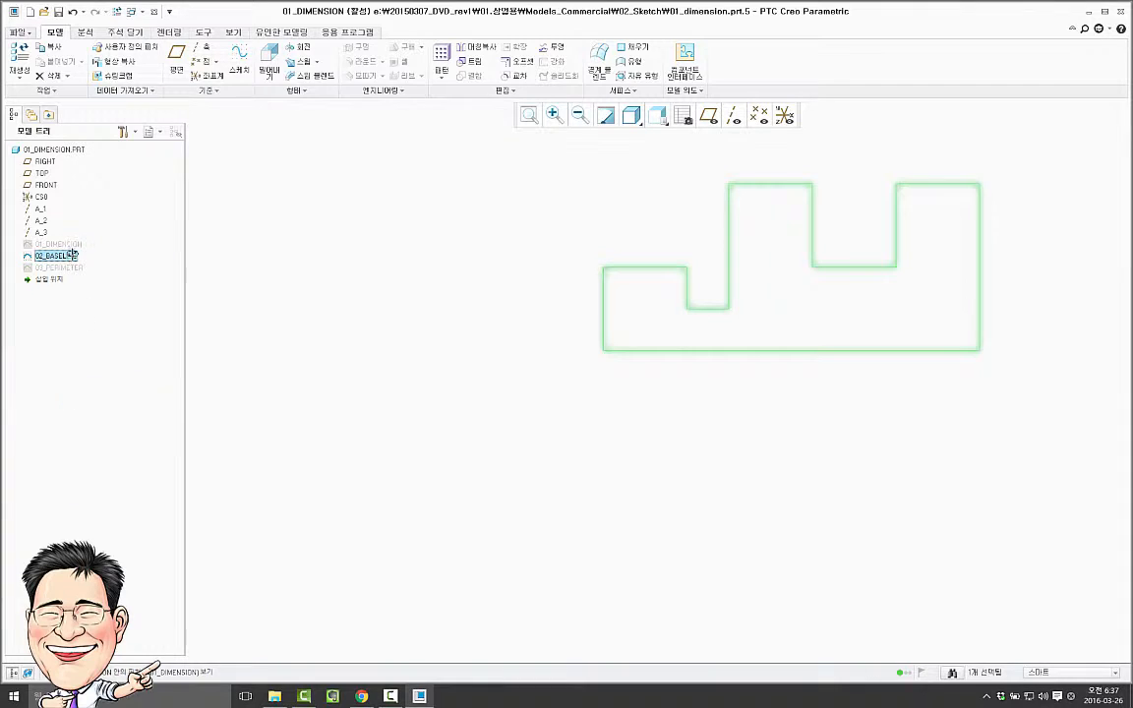
- Open the 02_BASELINE sketch for editing and add a baseline dimension on the stepped profile's leftmost vertical edge
right_click(71, 257)
left_click(106, 264)
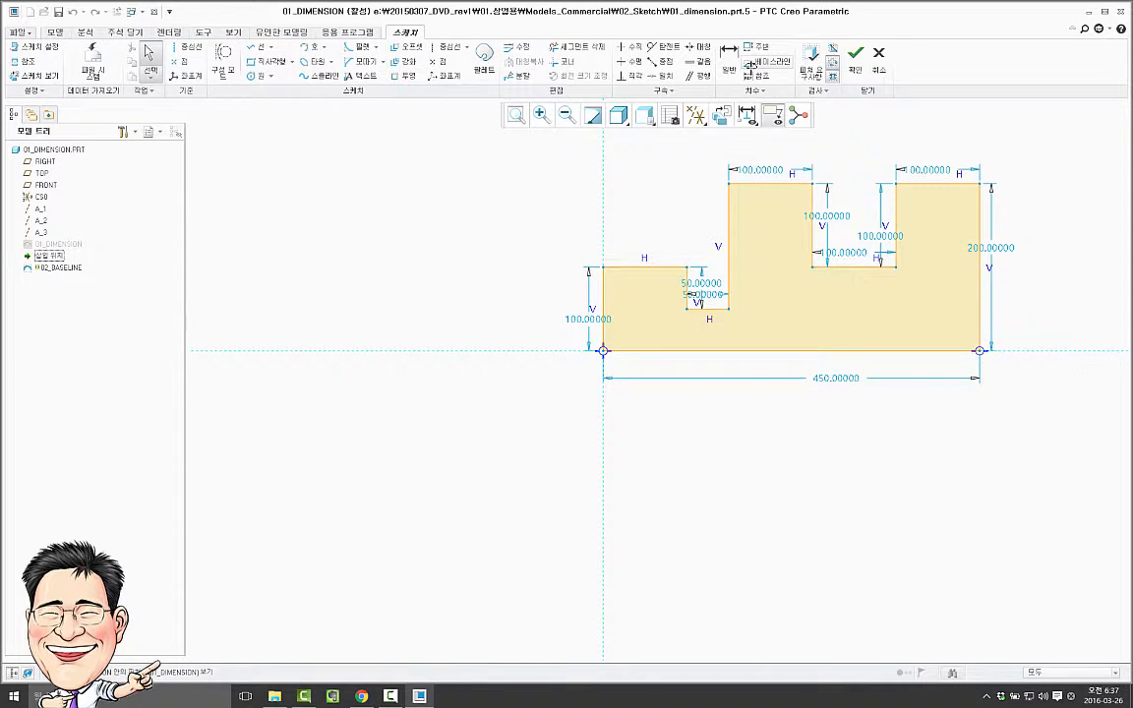
left_click(750, 64)
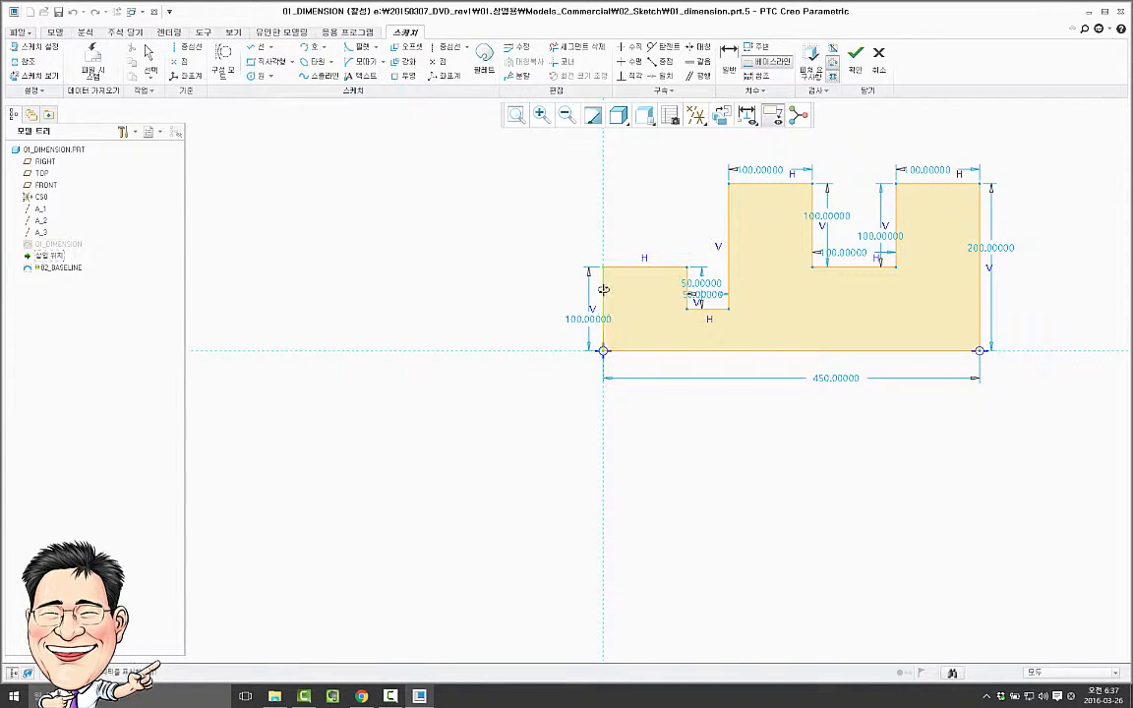
left_click(604, 289)
middle_click(577, 194)
middle_click(522, 201)
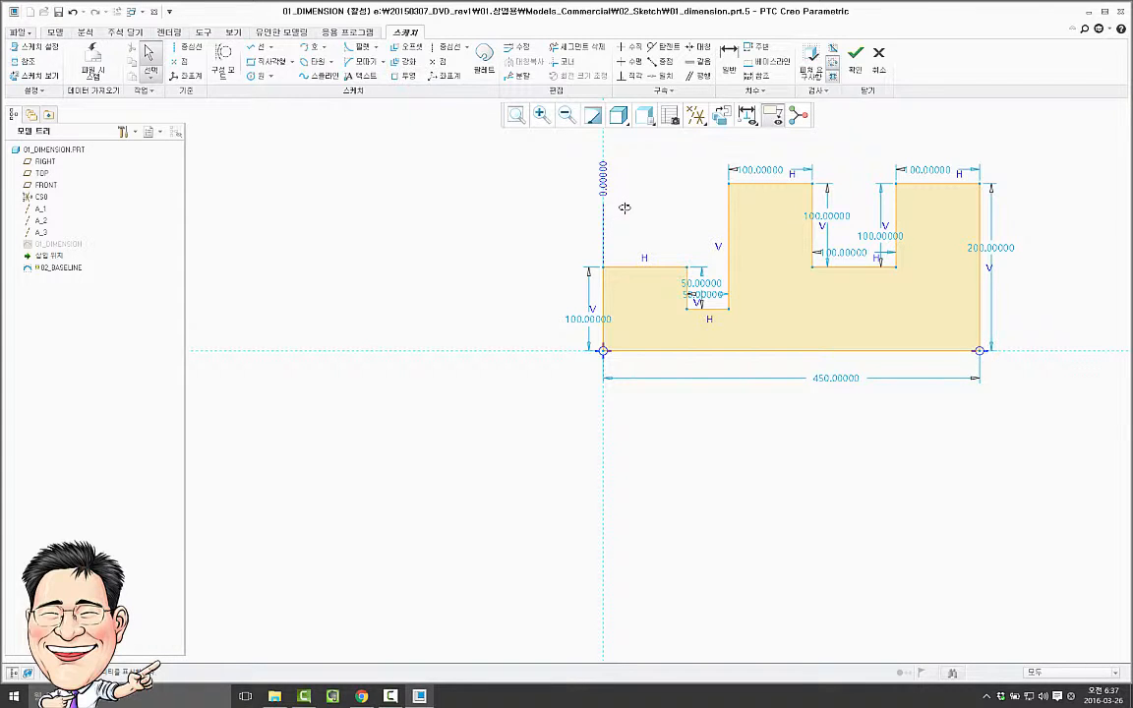
- Add ordinate dimensions from the zero baseline to the profile's five other vertical edges and accept the sketch
left_click(729, 57)
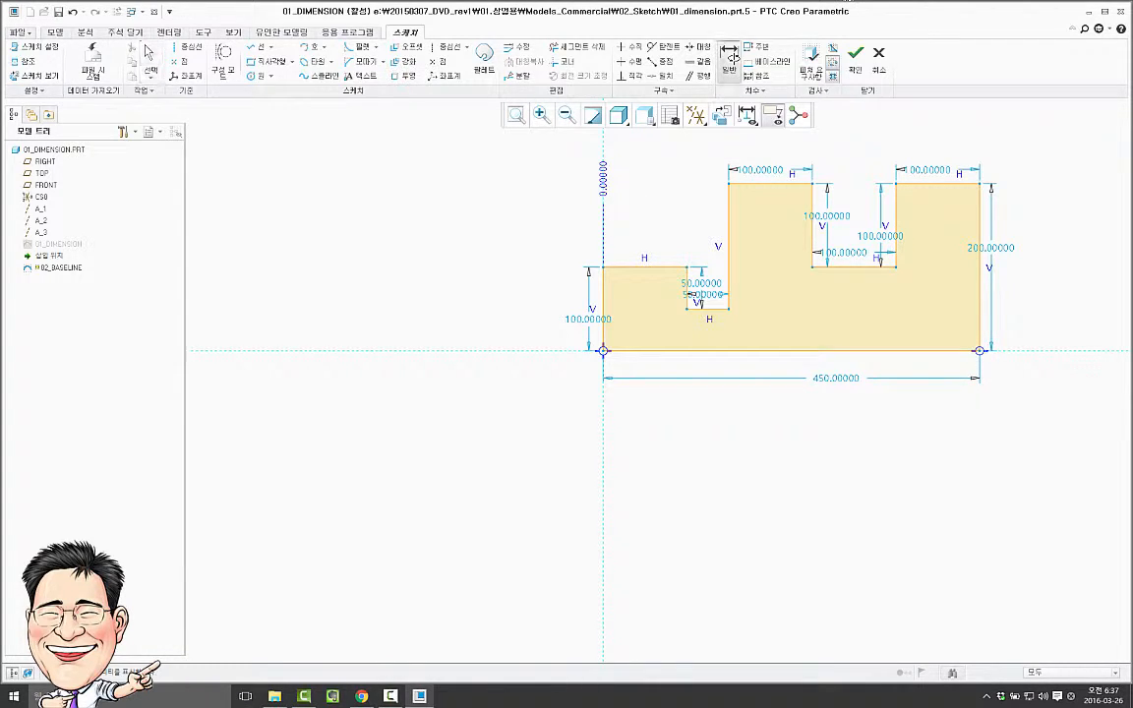
left_click(603, 174)
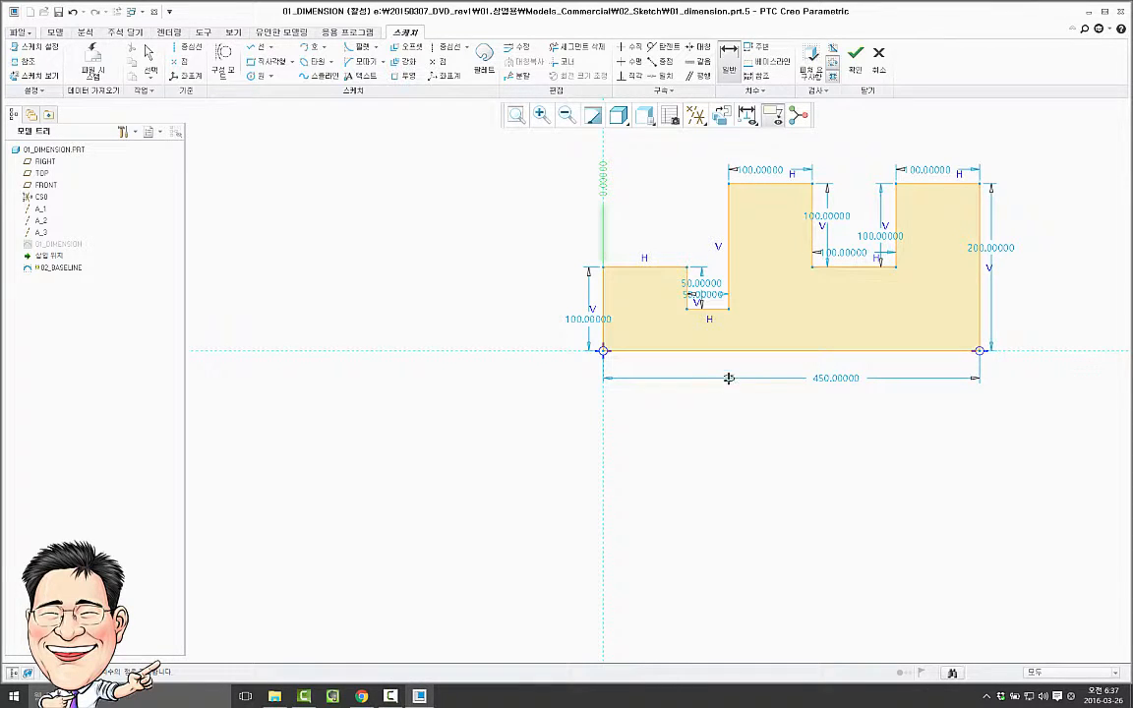
left_click(727, 279)
left_click(812, 206)
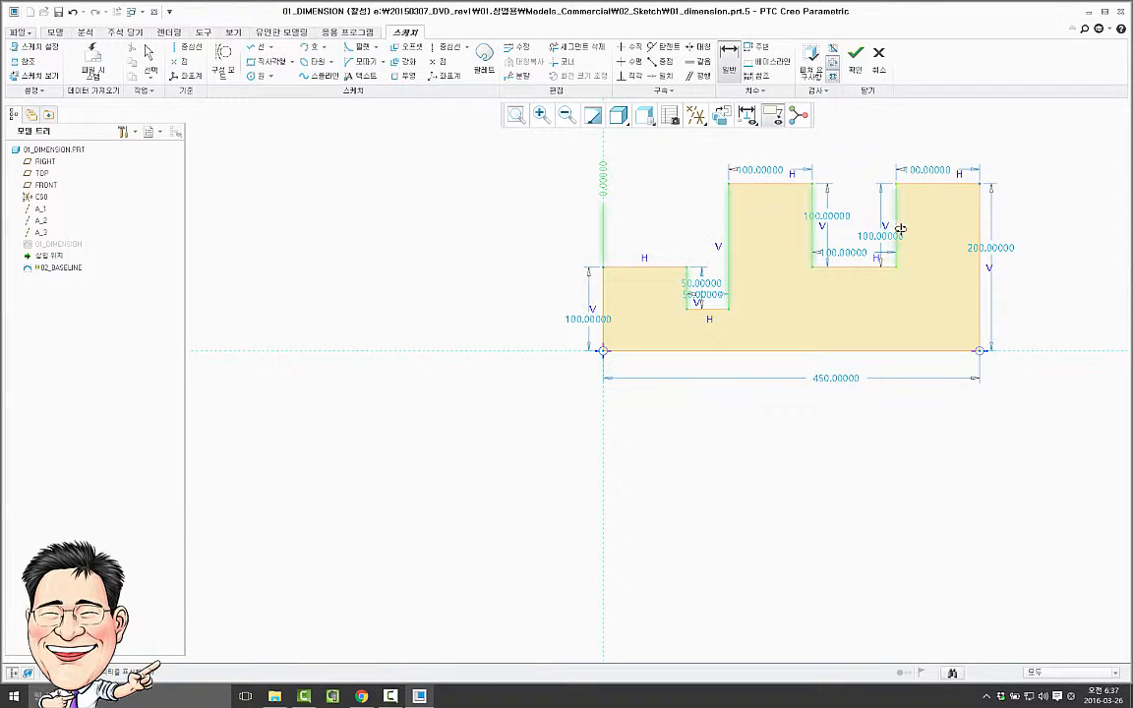
left_click(895, 211)
left_click(977, 302)
scroll(895, 439, "down", 4)
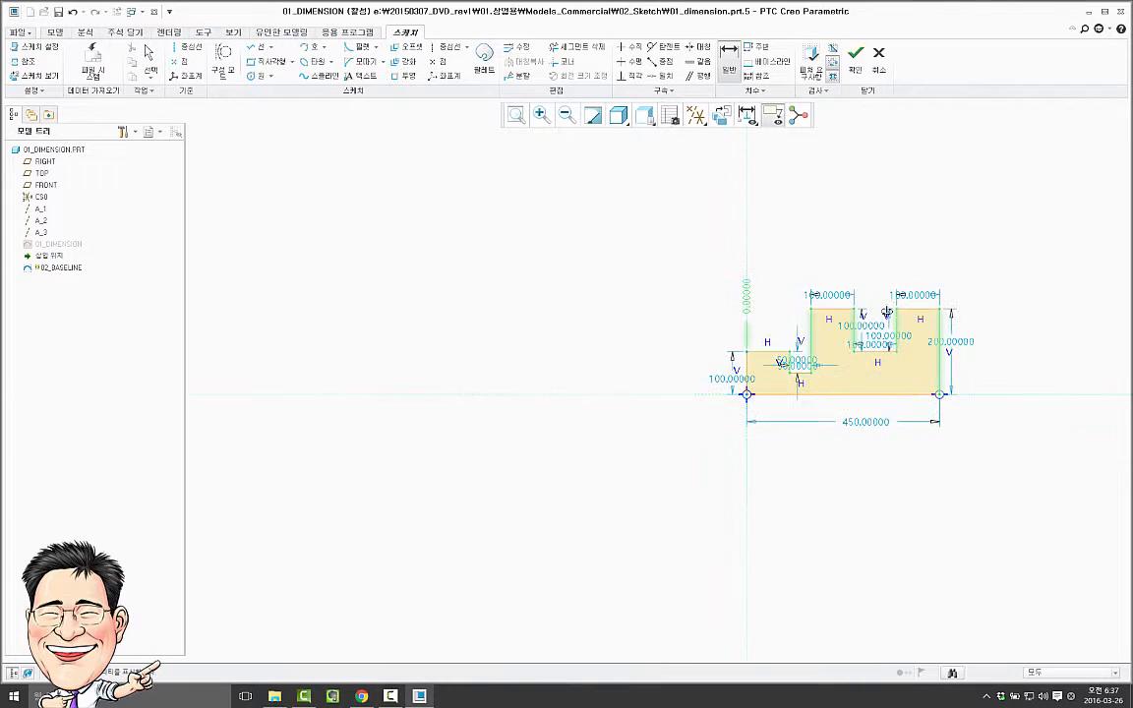
scroll(882, 294, "up", 2)
scroll(881, 292, "up", 2)
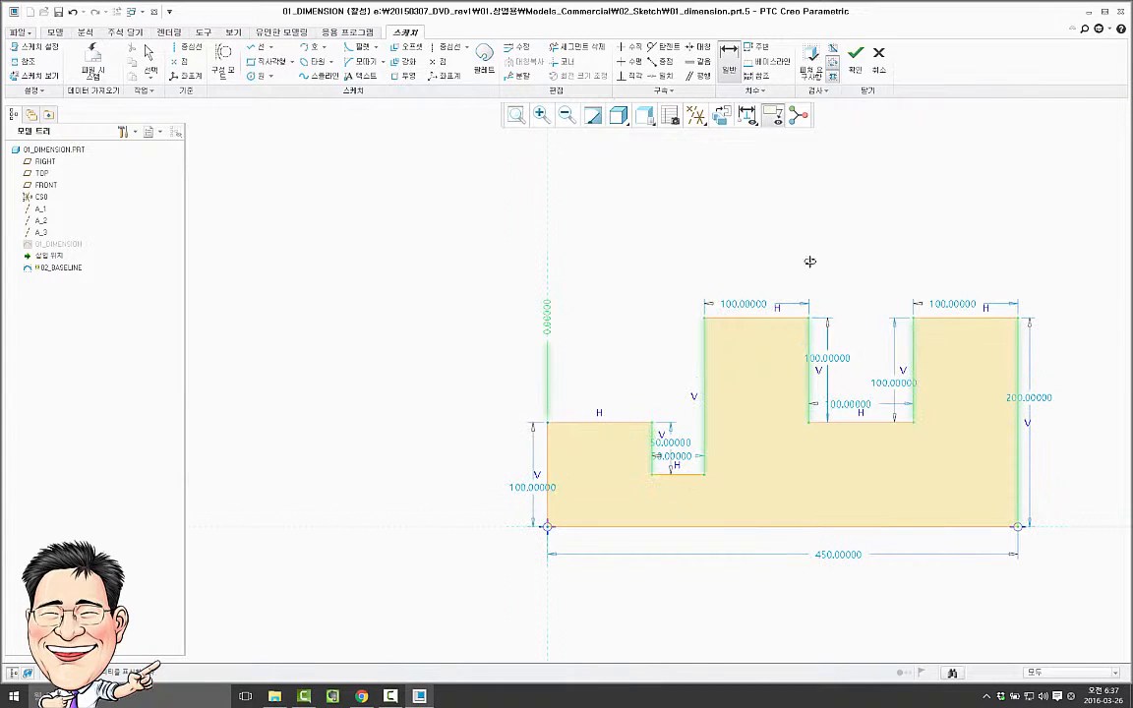
middle_click(745, 248)
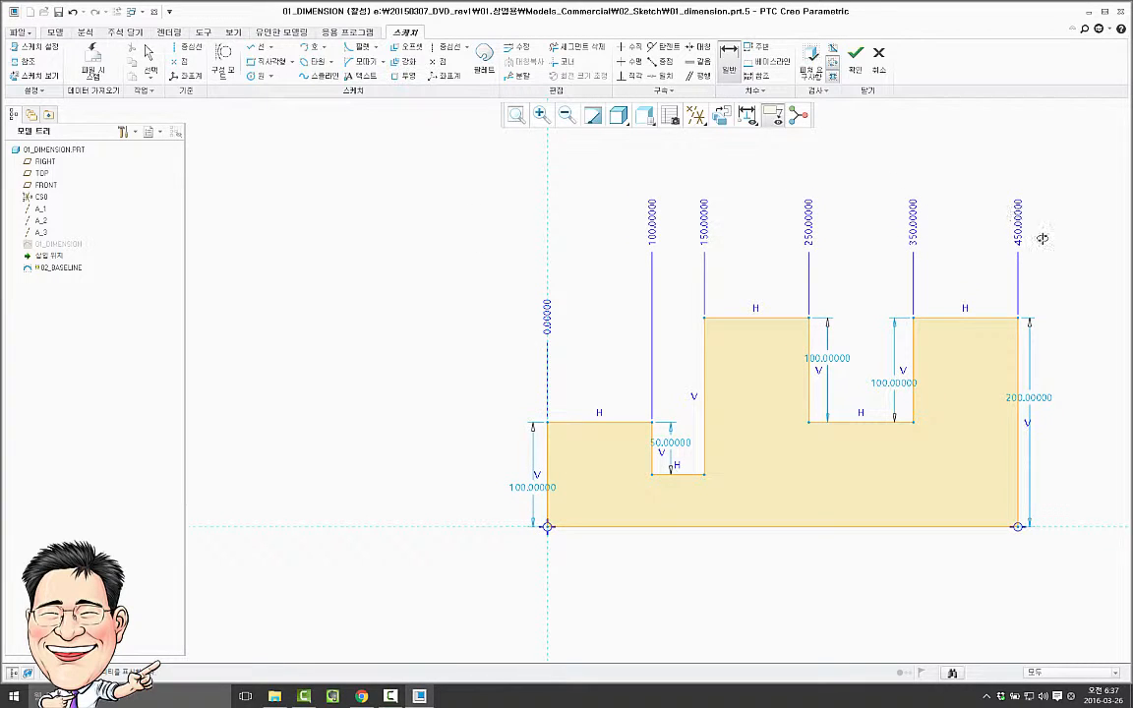
middle_click(597, 302)
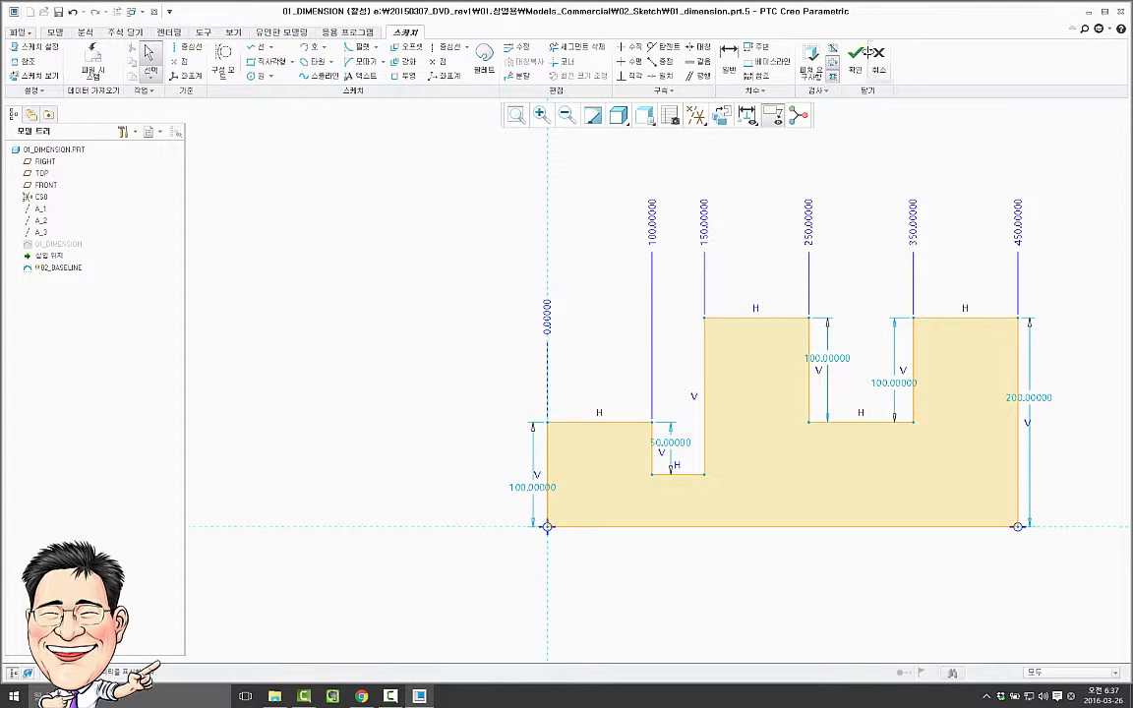
left_click(854, 54)
left_click(286, 201)
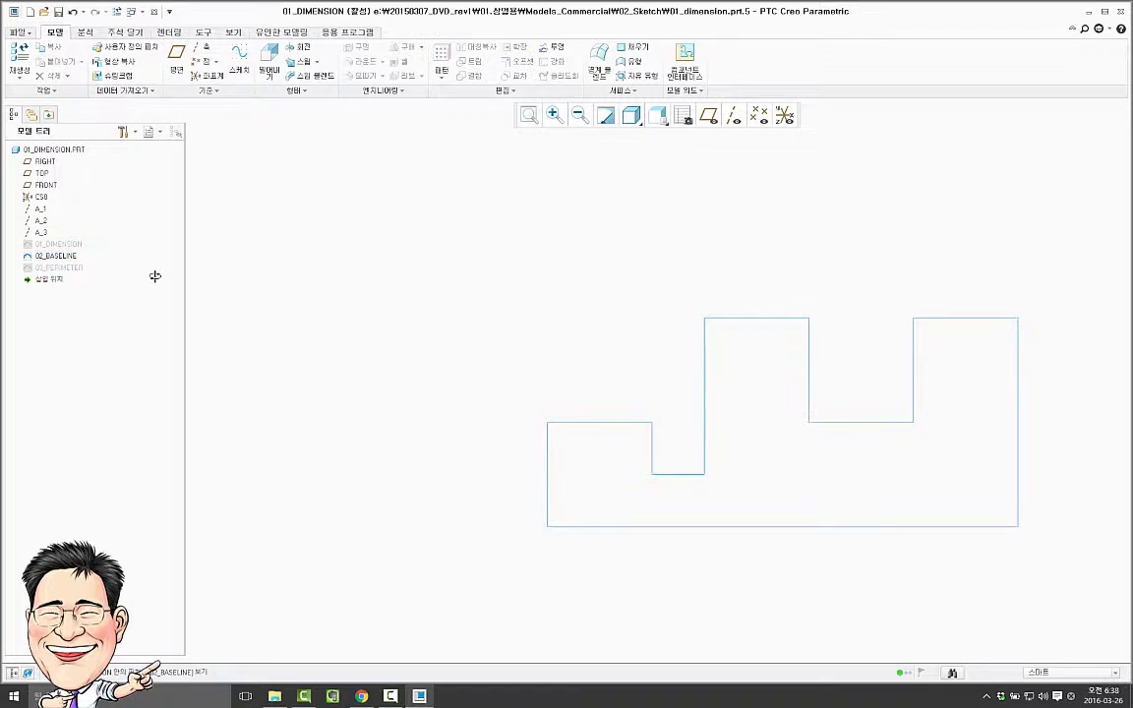
- Hide the 02_BASELINE sketch and show the 03_PERIMETER sketch
right_click(51, 256)
left_click(71, 399)
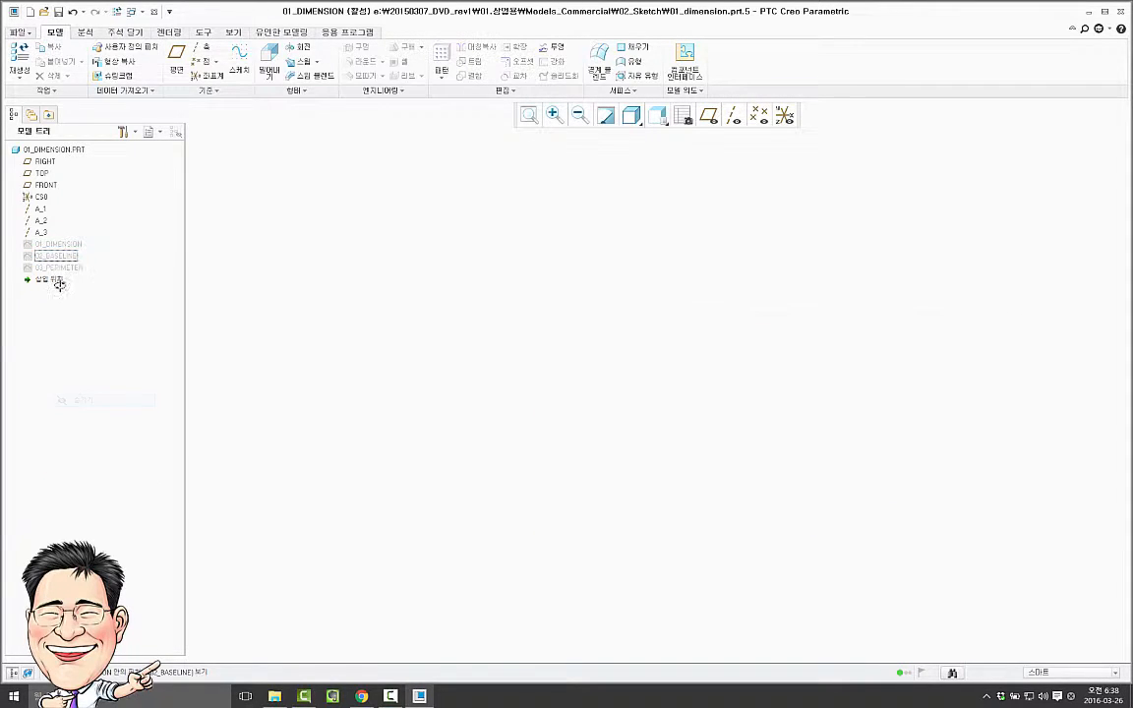
right_click(57, 268)
left_click(79, 397)
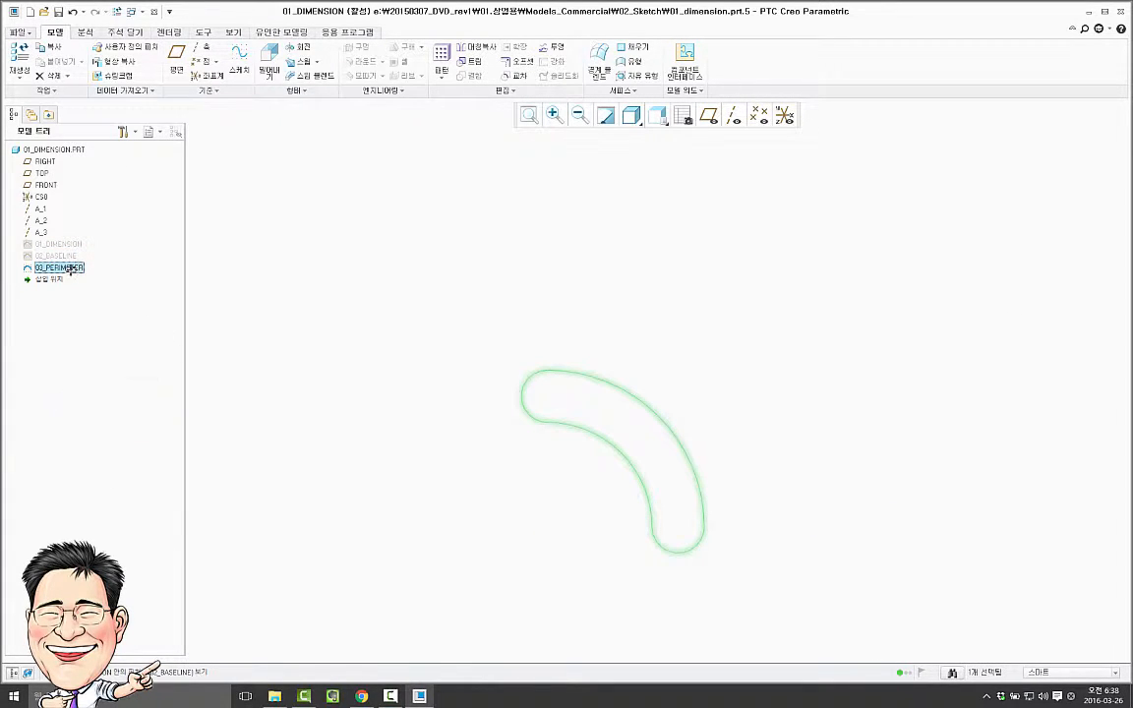
- Open the 03_PERIMETER sketch for editing and accept it as it is
right_click(72, 268)
left_click(117, 289)
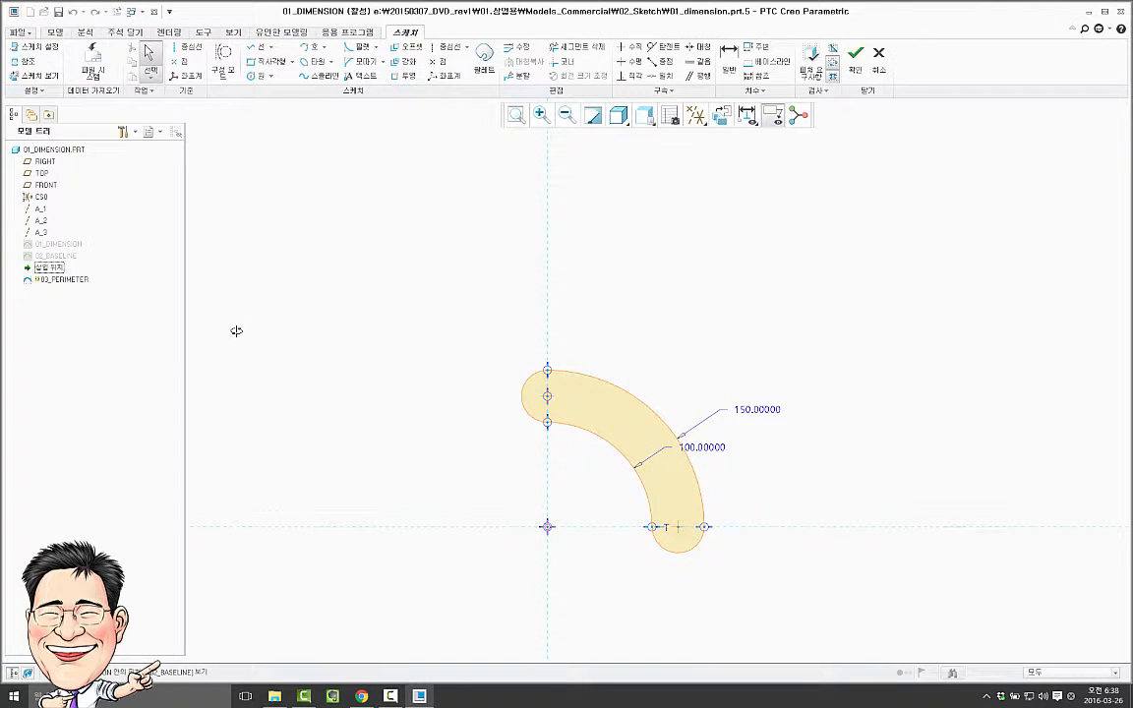
left_click(855, 53)
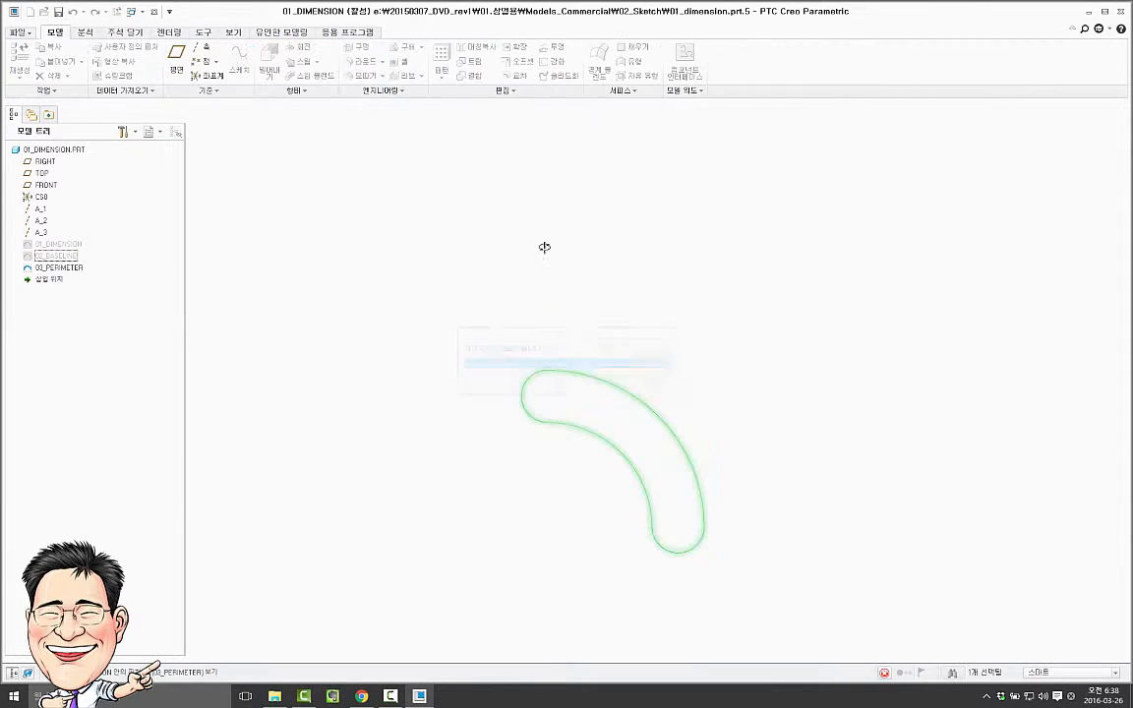
- Measure the total curve length of the 03_PERIMETER sketch and close the measurement
left_click(84, 31)
left_click(274, 59)
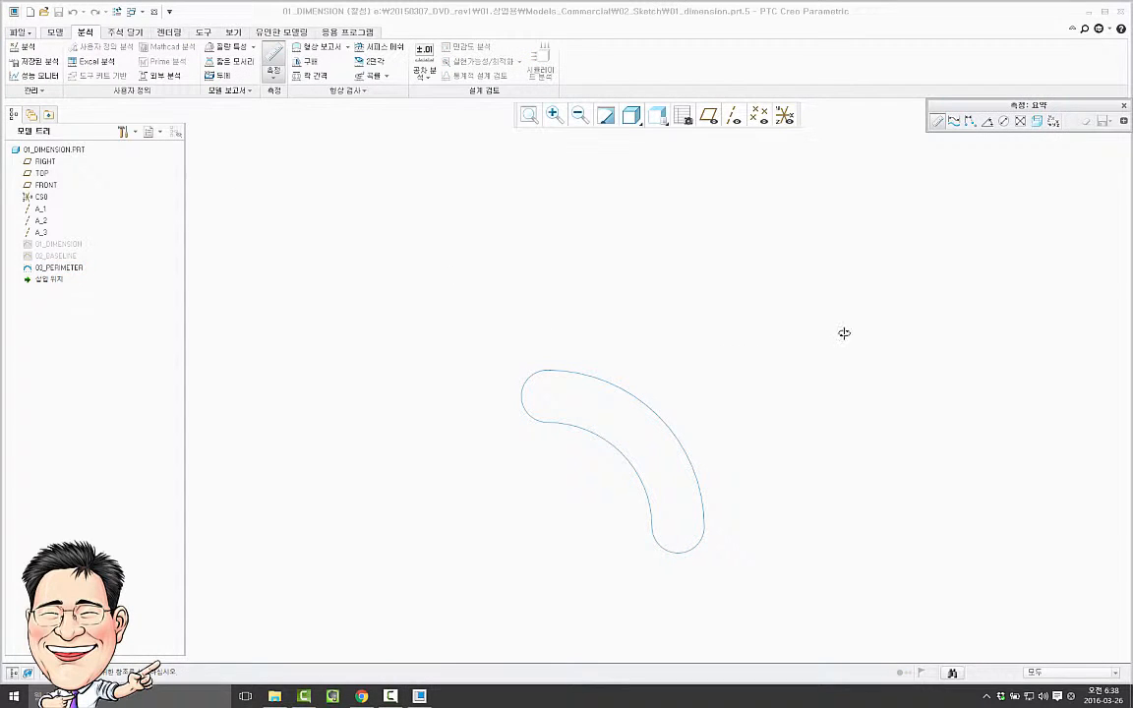
scroll(687, 620, "down", 1)
scroll(372, 102, "up", 1)
scroll(371, 101, "down", 2)
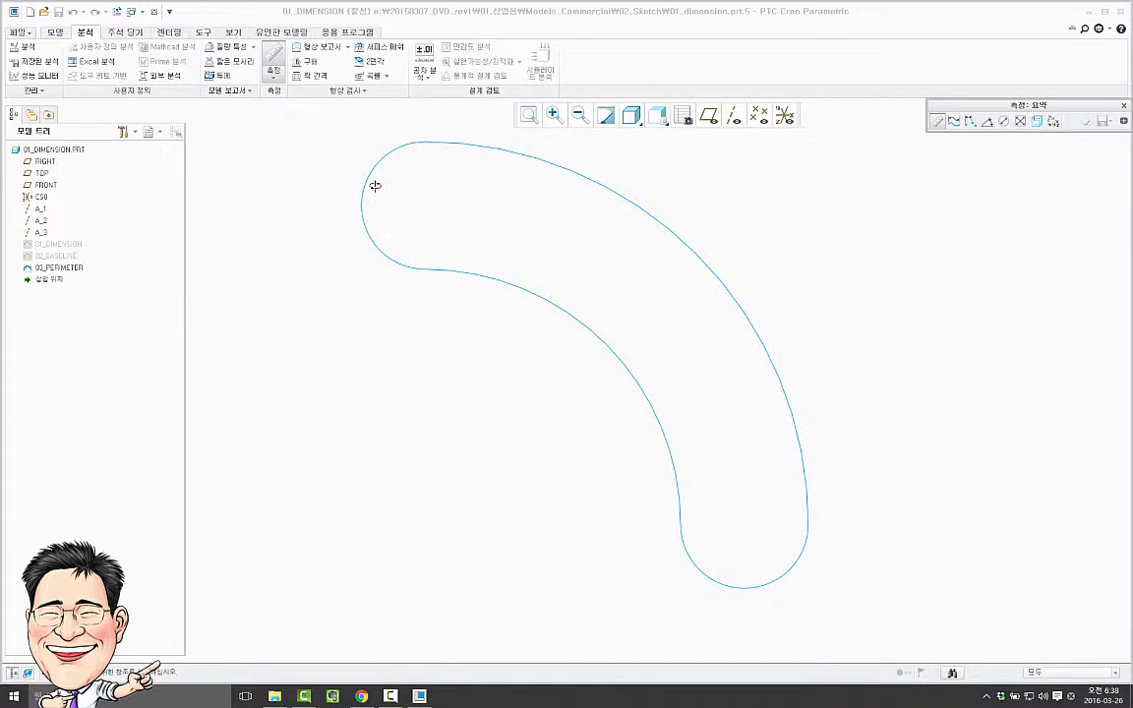
right_click(649, 213)
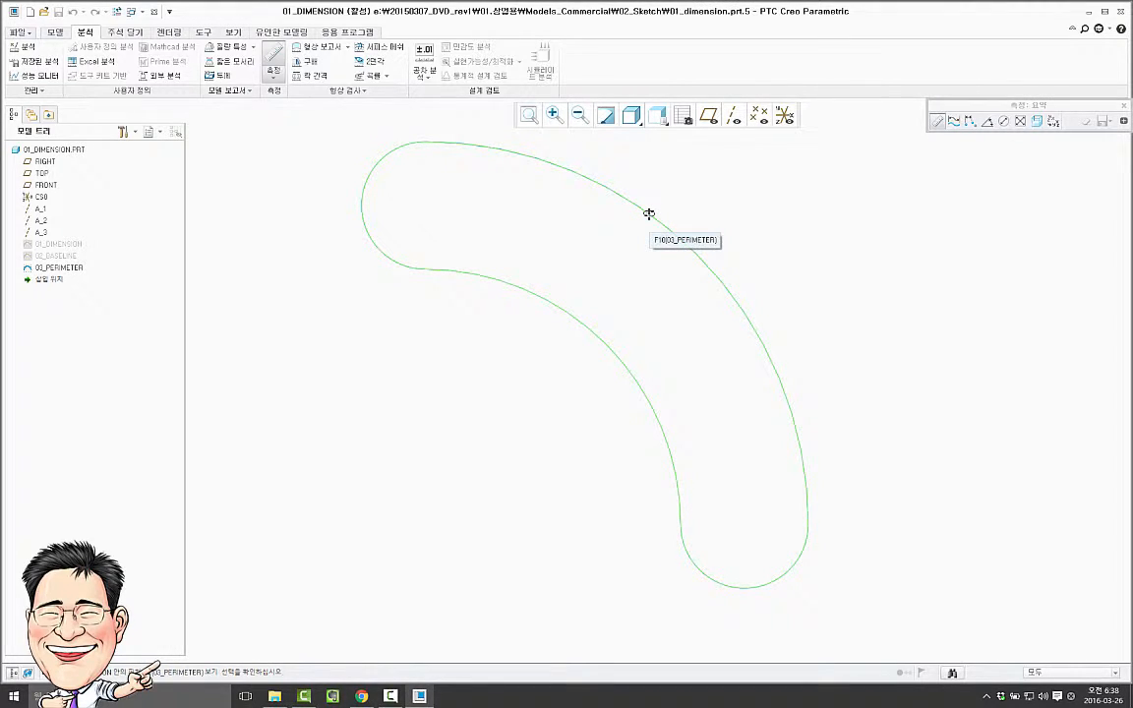
left_click(649, 213)
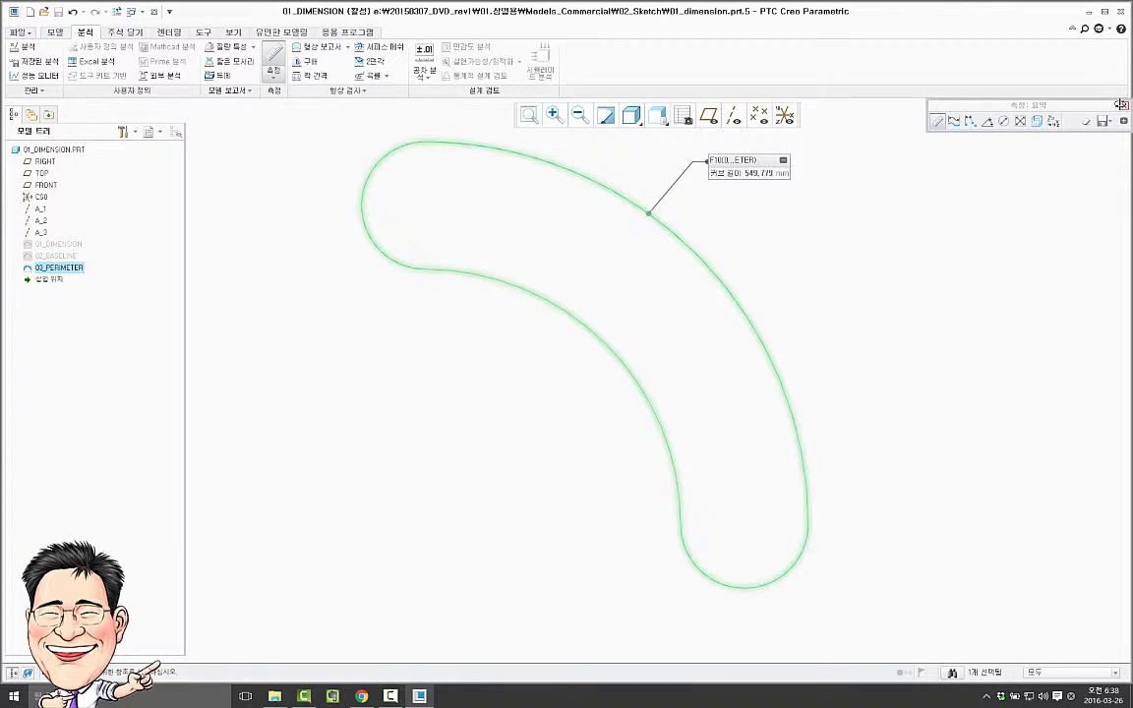
left_click(1123, 105)
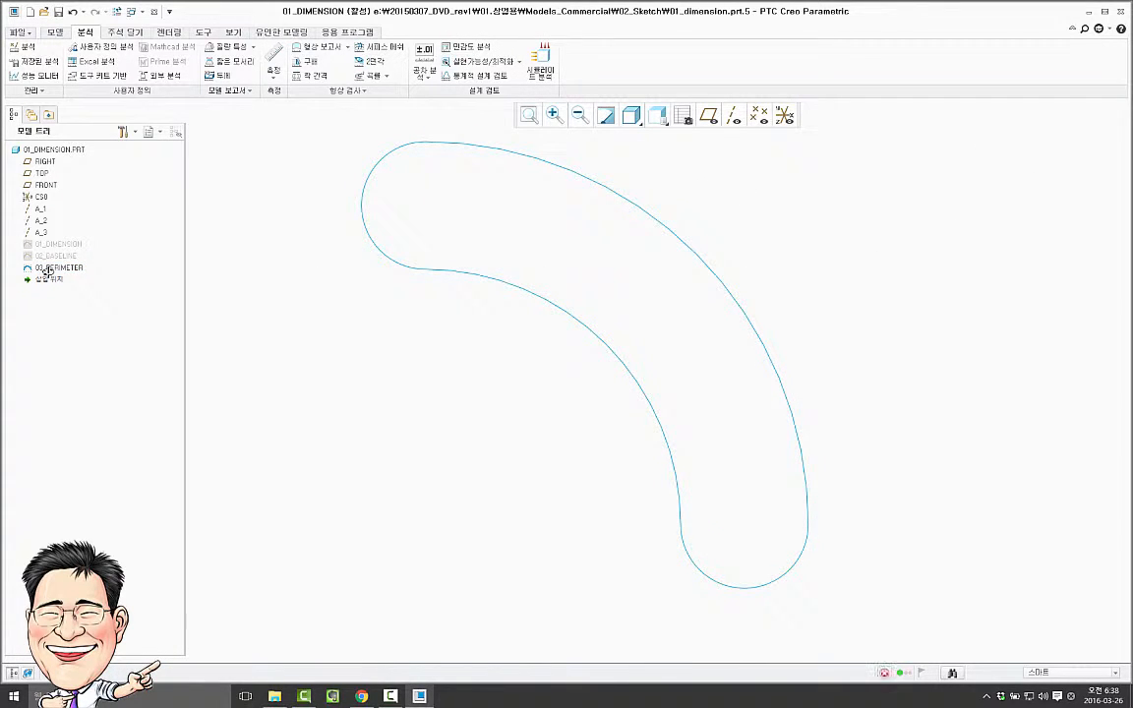
- Open the 03_PERIMETER sketch for editing and add a perimeter dimension around the closed profile, using the outer arc's 150 radius as the variable dimension
right_click(55, 268)
left_click(96, 287)
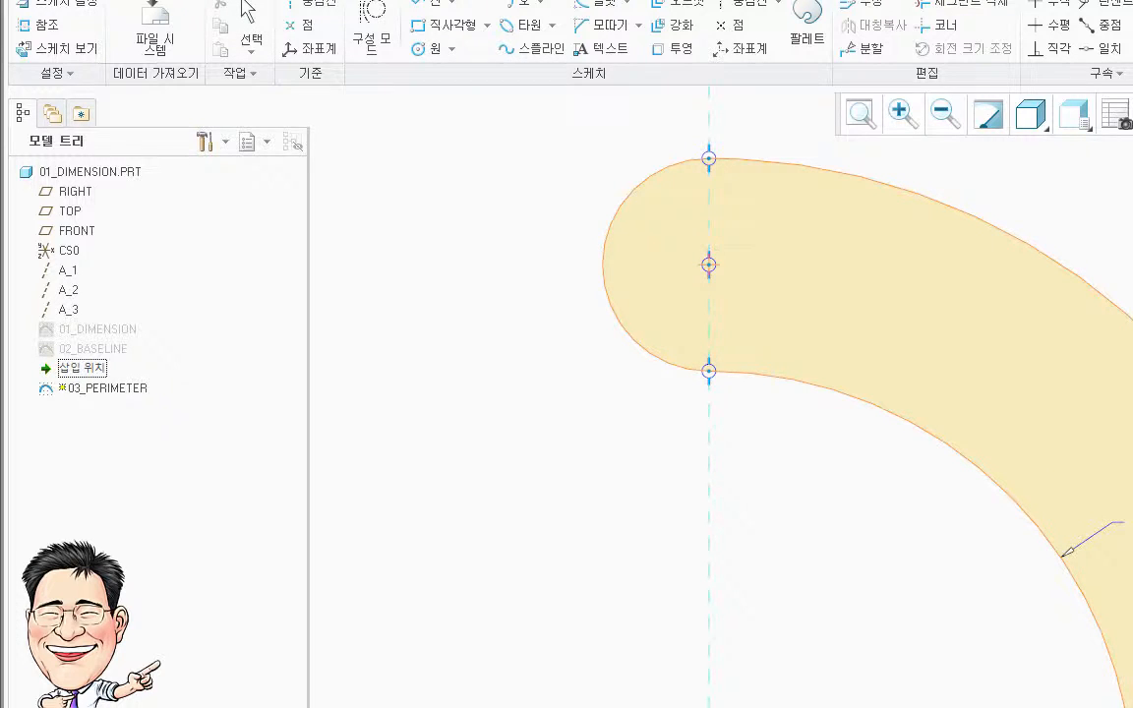
left_click(654, 174)
left_click(768, 159, "ctrl")
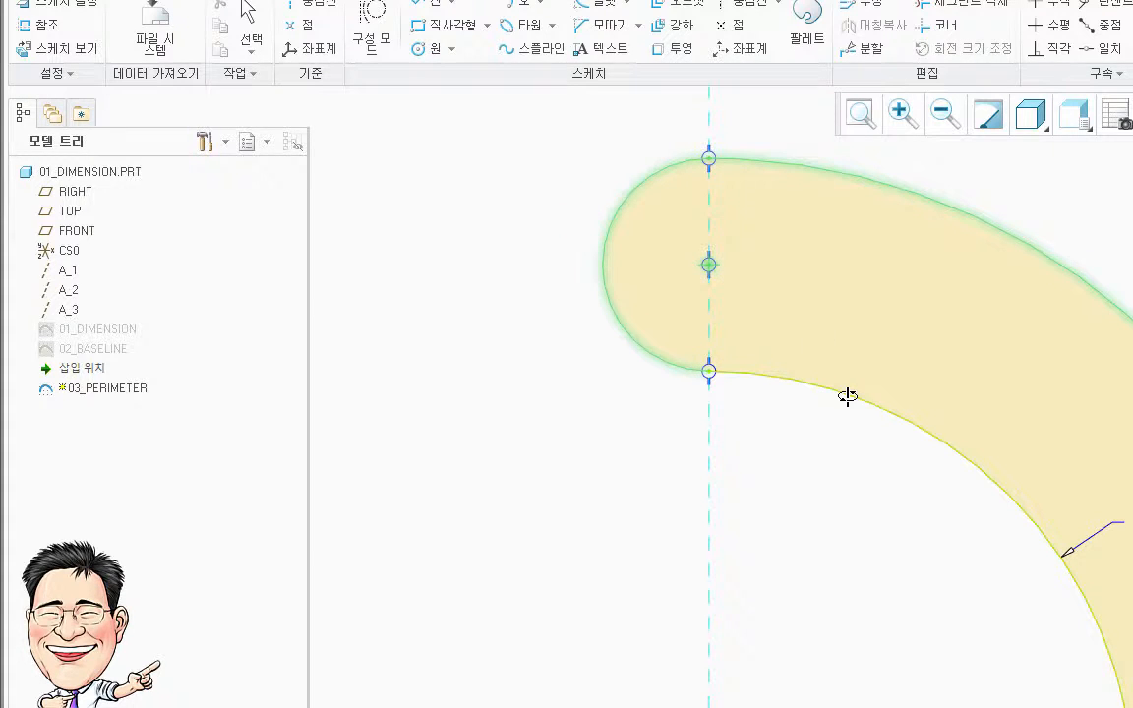
left_click(848, 393, "ctrl")
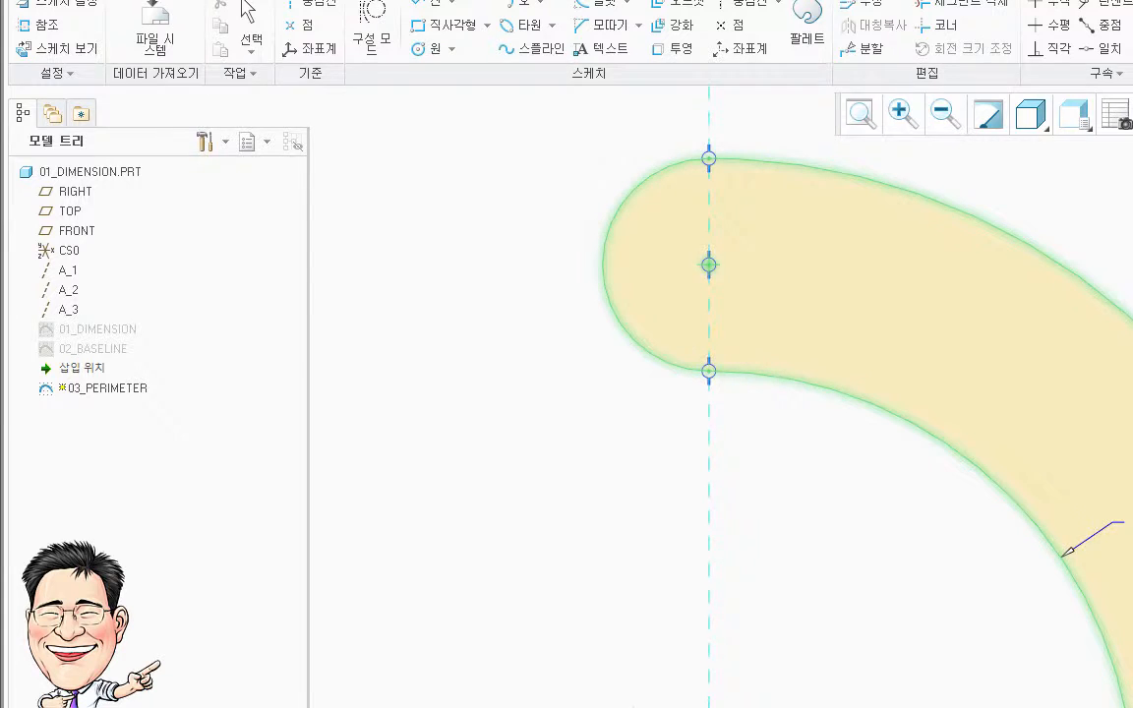
left_click(1024, 23)
left_click_drag(1060, 7, 747, 169)
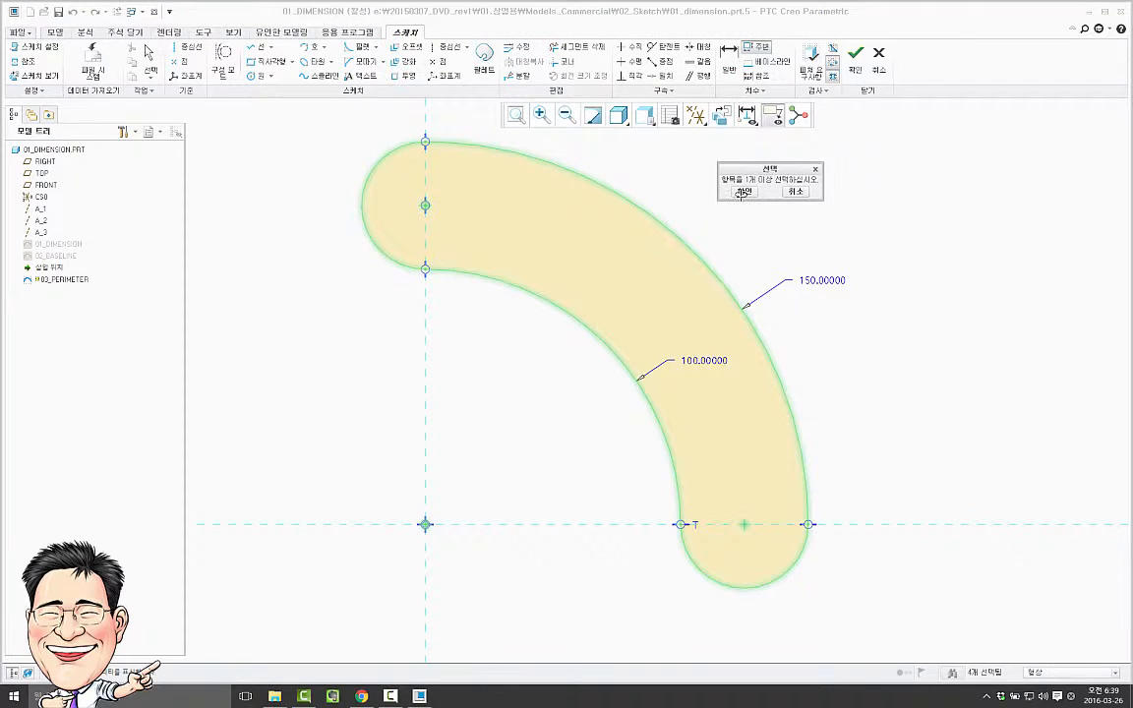
left_click(743, 191)
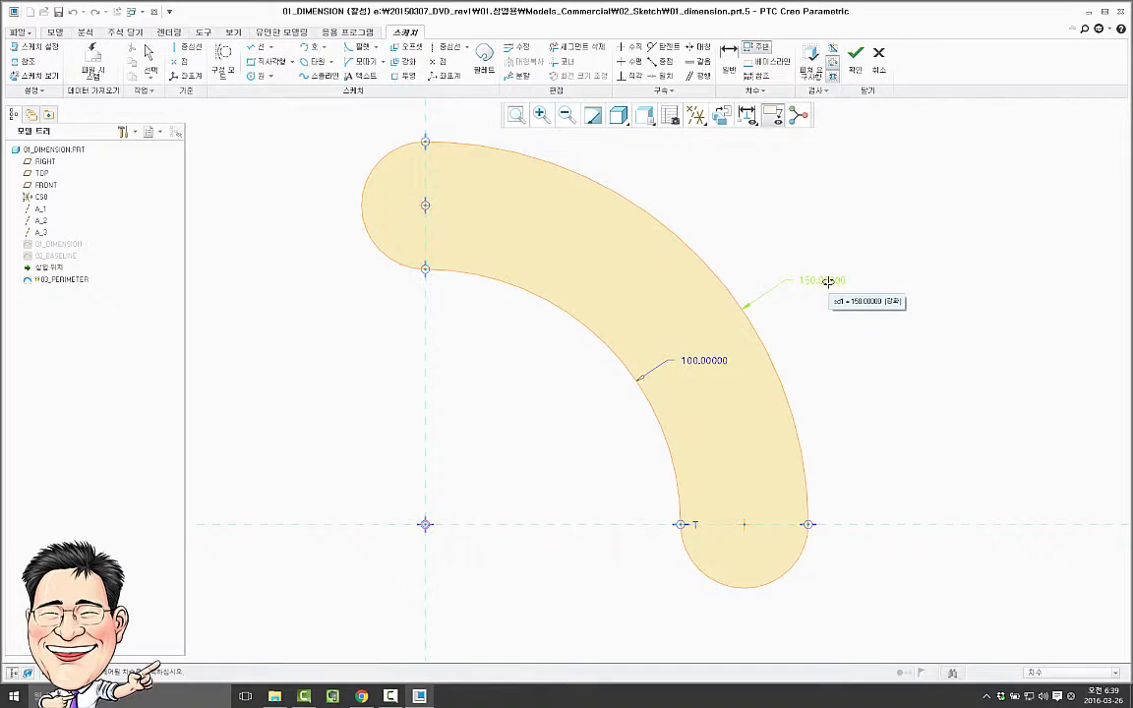
left_click(827, 281)
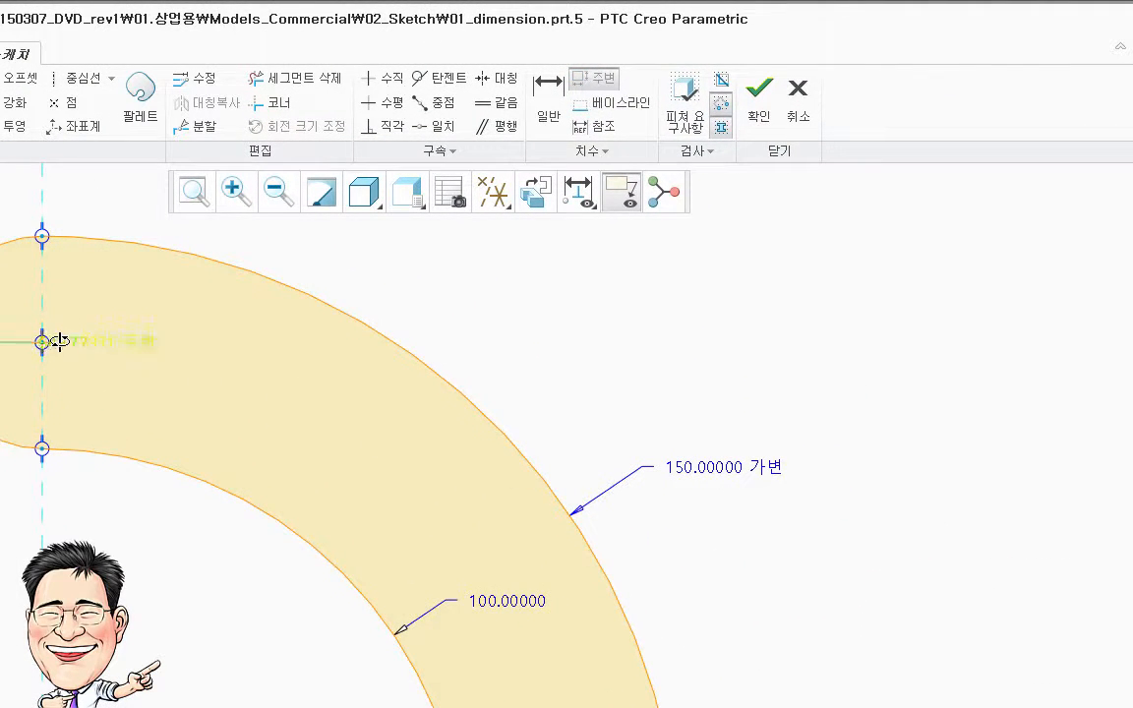
- Move the perimeter dimension text outside the profile, above the outer arc's variable radius dimension
left_click_drag(59, 342, 550, 248)
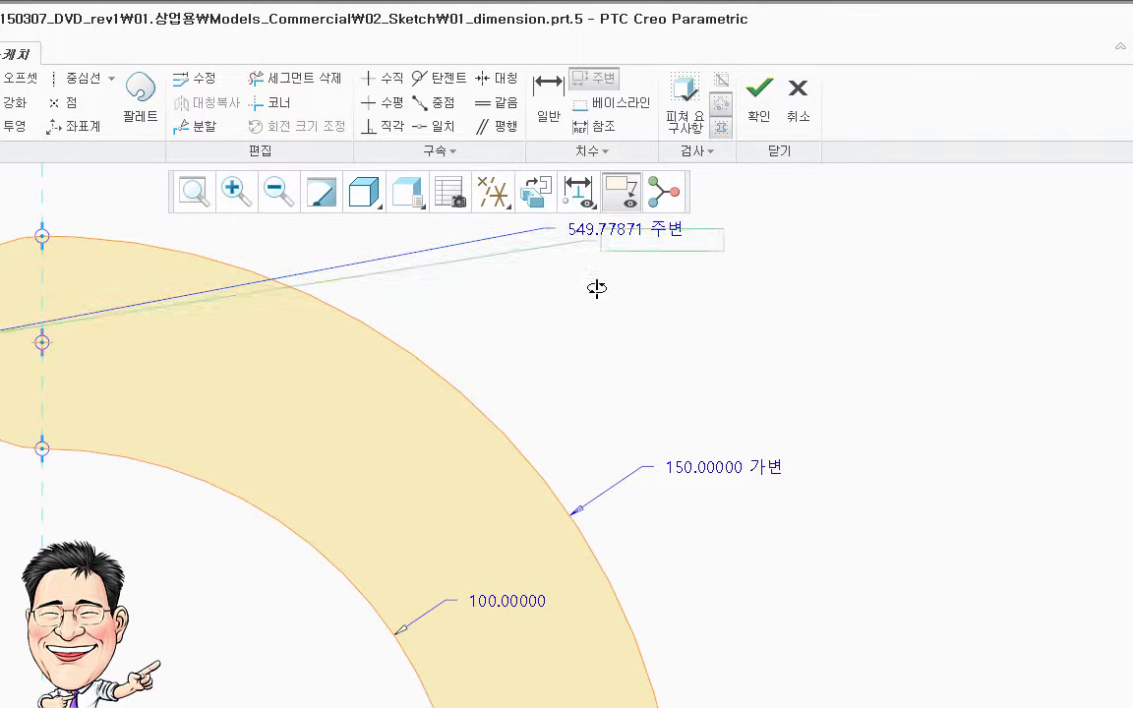
left_click_drag(597, 288, 598, 306)
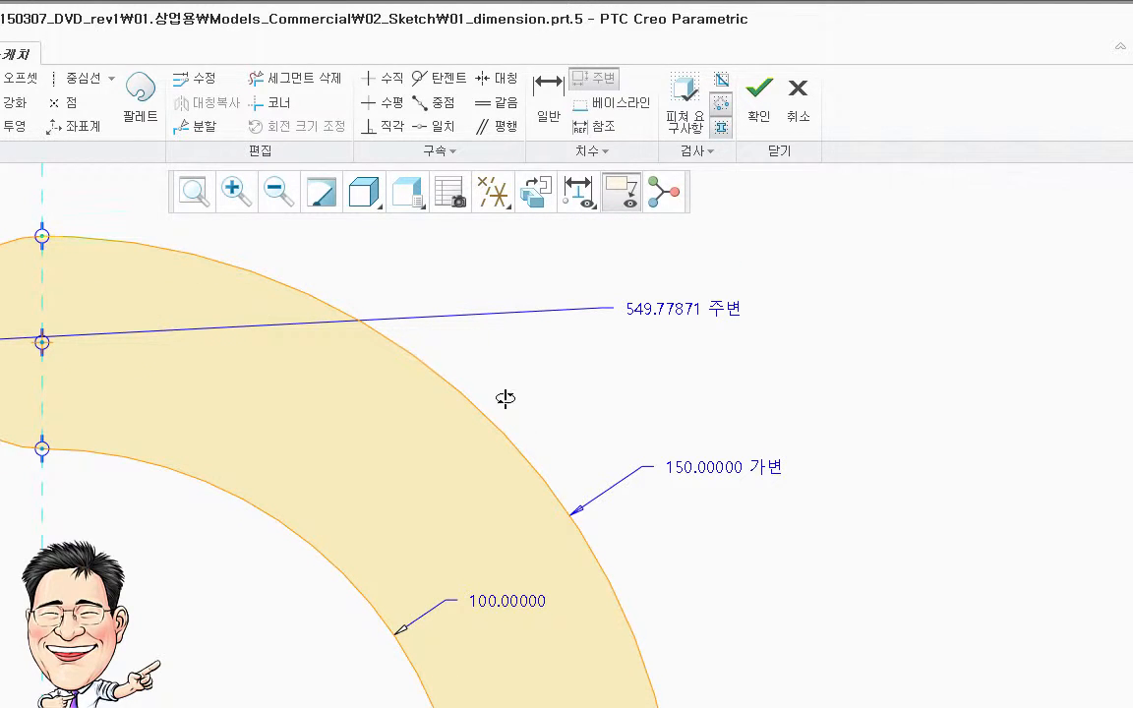
left_click(715, 463)
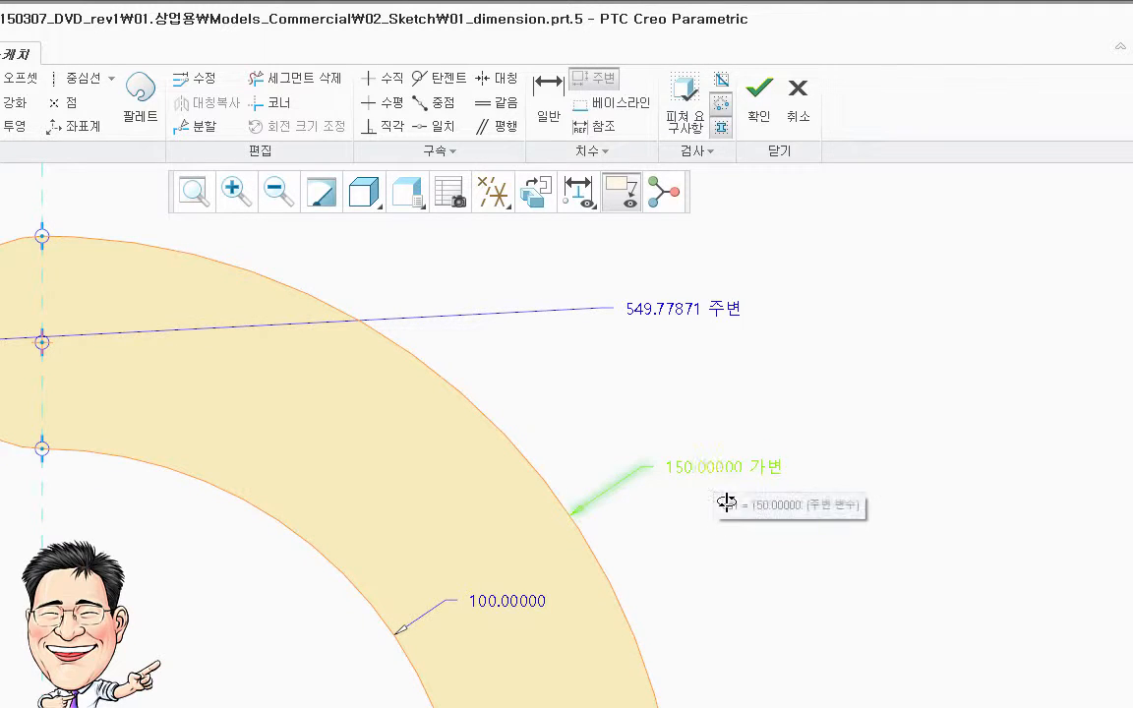
- Set the perimeter dimension to 550 and accept the sketch
double_click(660, 308)
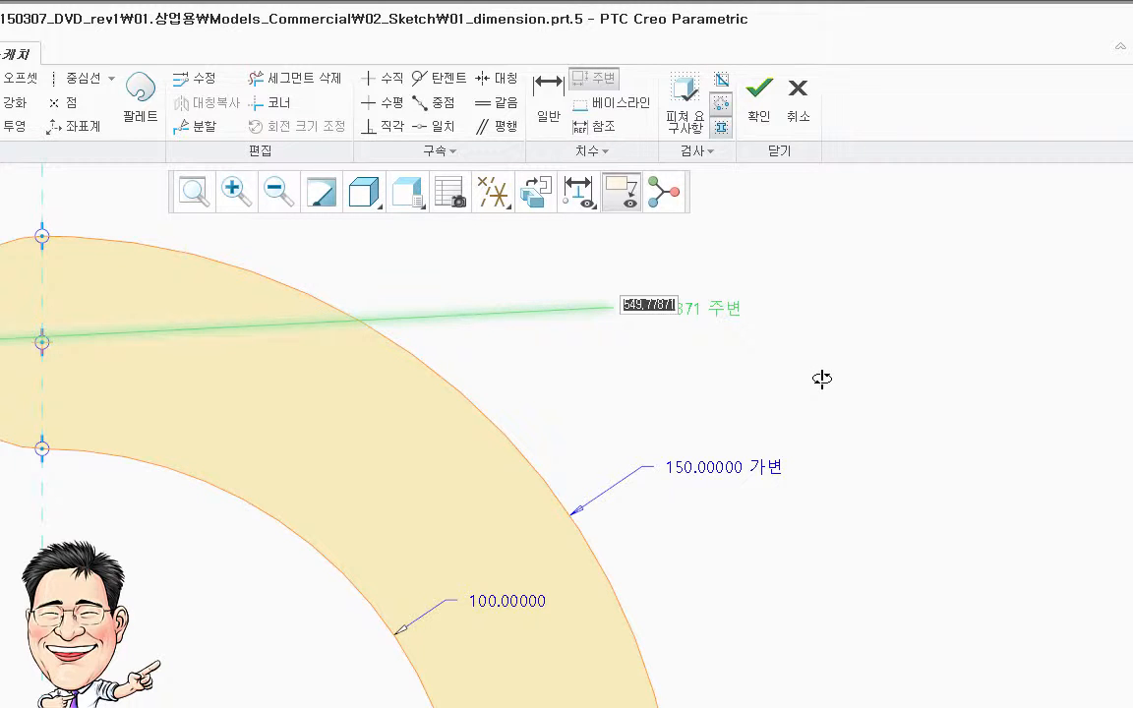
type("550")
key("Return")
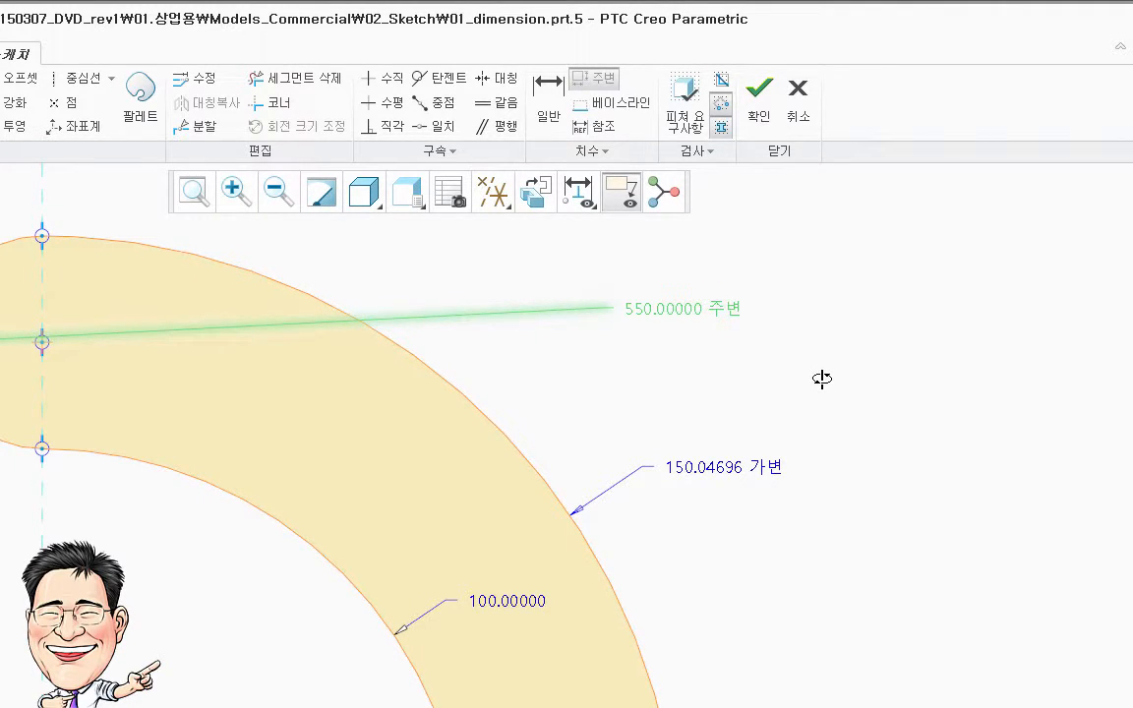
left_click(809, 584)
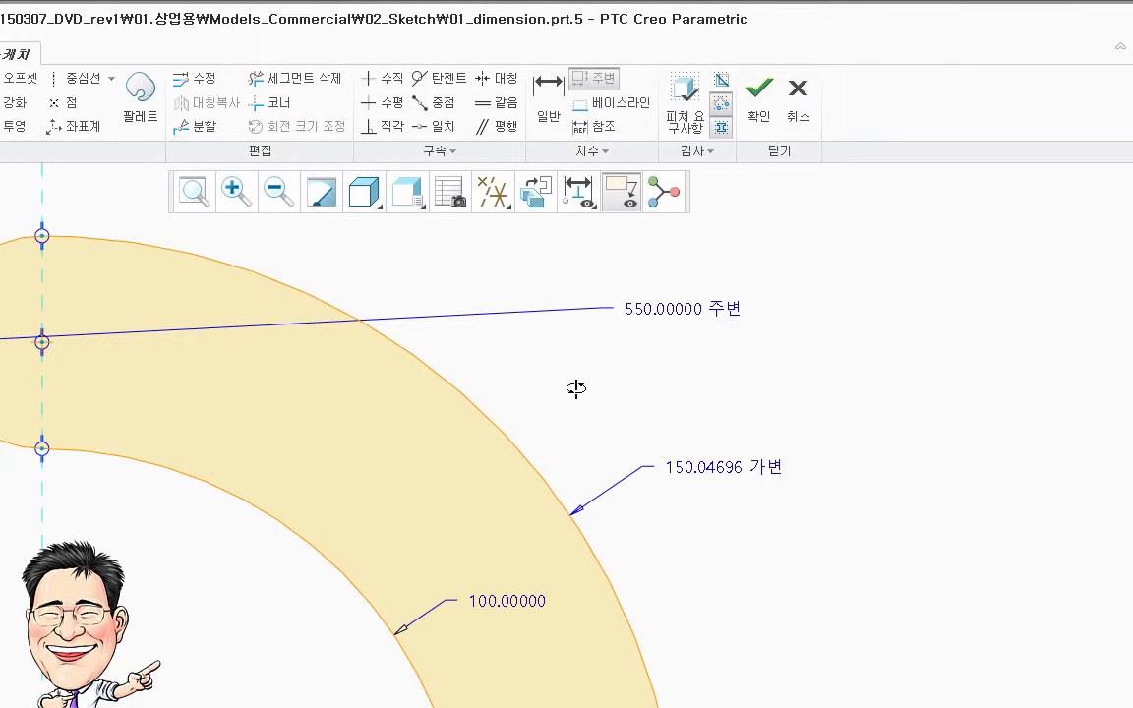
left_click(772, 94)
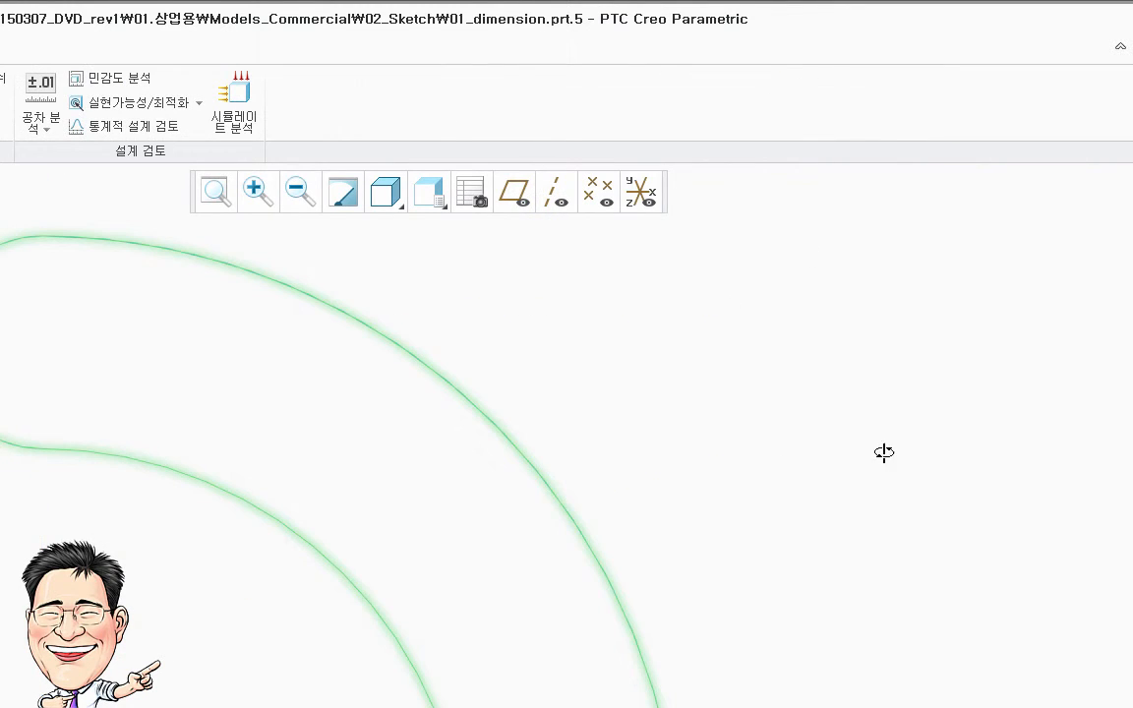